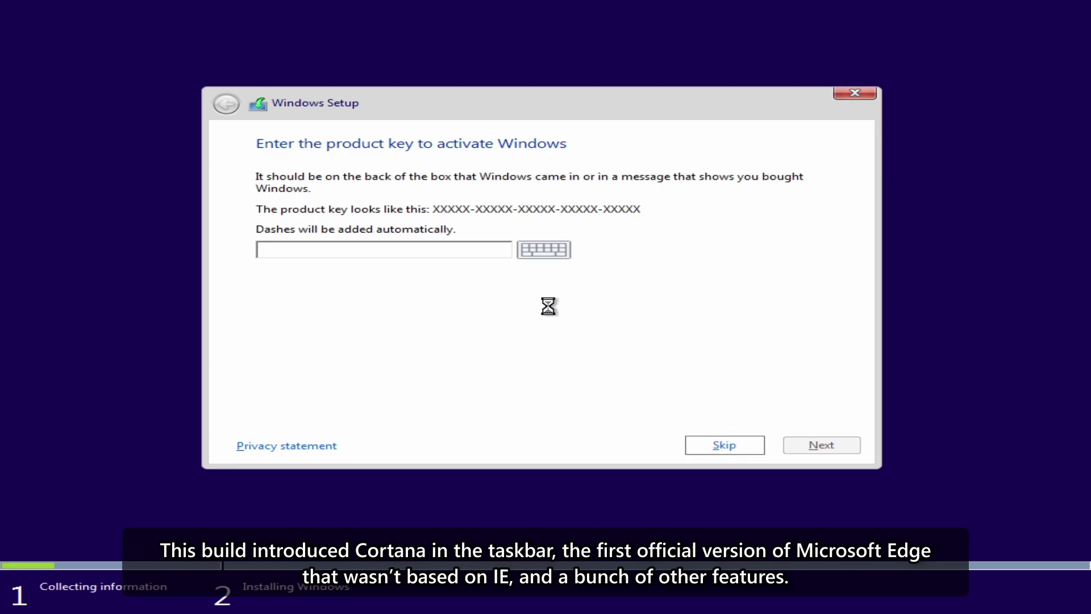
Proceed through Windows Setup and install Windows on the unallocated space of Drive 0
click(384, 407)
click(802, 440)
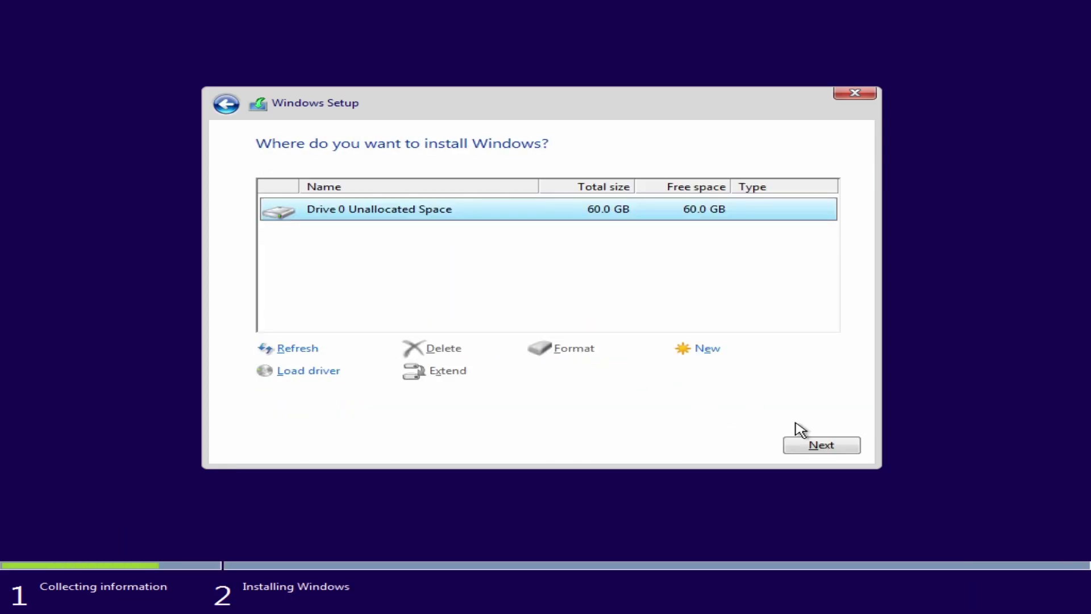
click(820, 442)
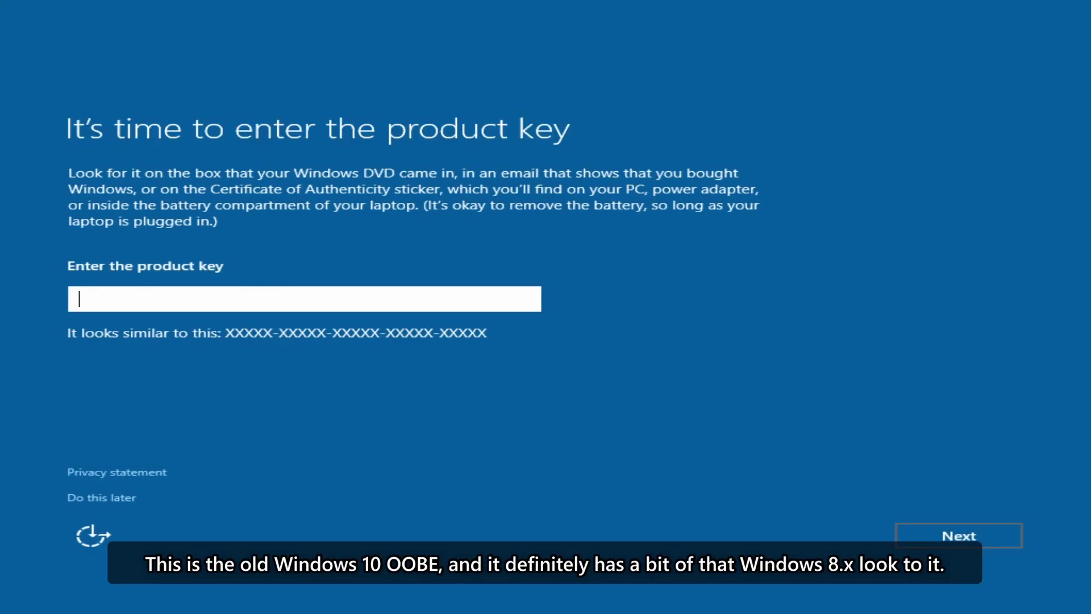
Postpone entering the product key and accept the Express settings
click(97, 497)
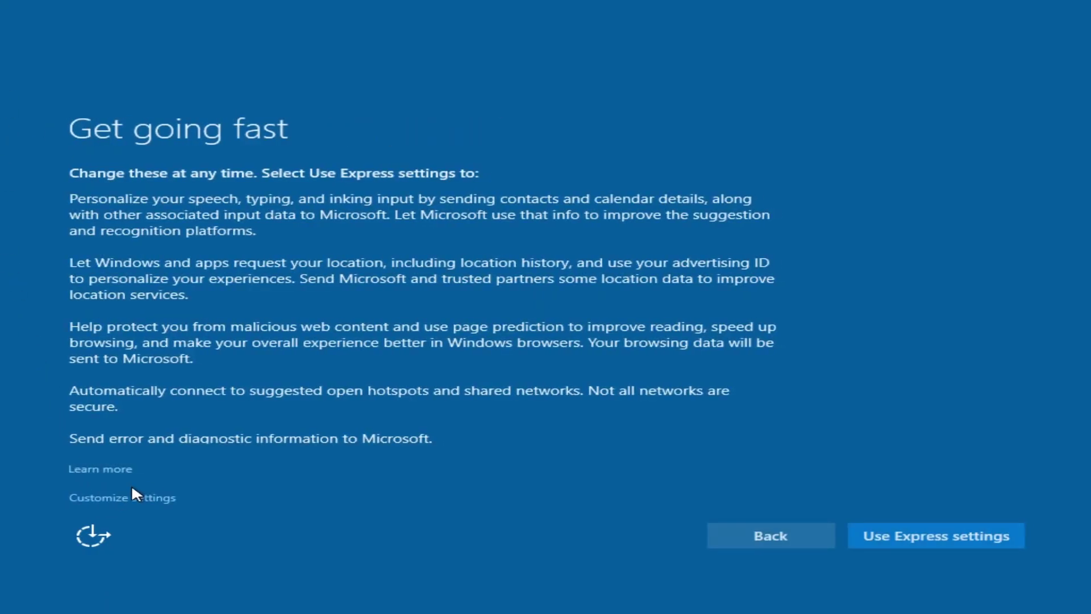
click(907, 529)
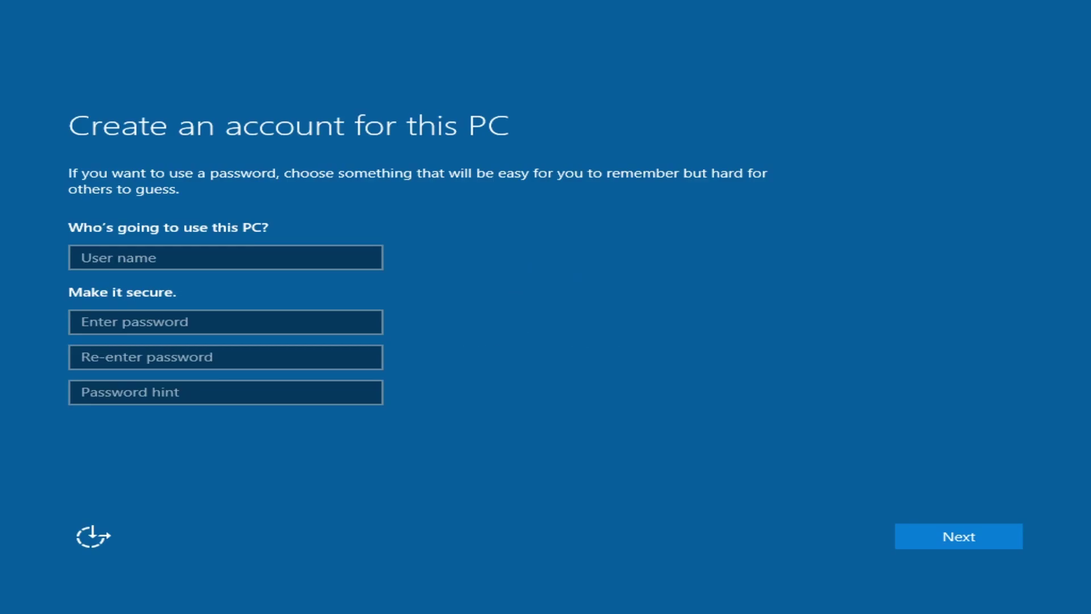
Create a local account for this PC with the user name WinStuff and no password
click(254, 254)
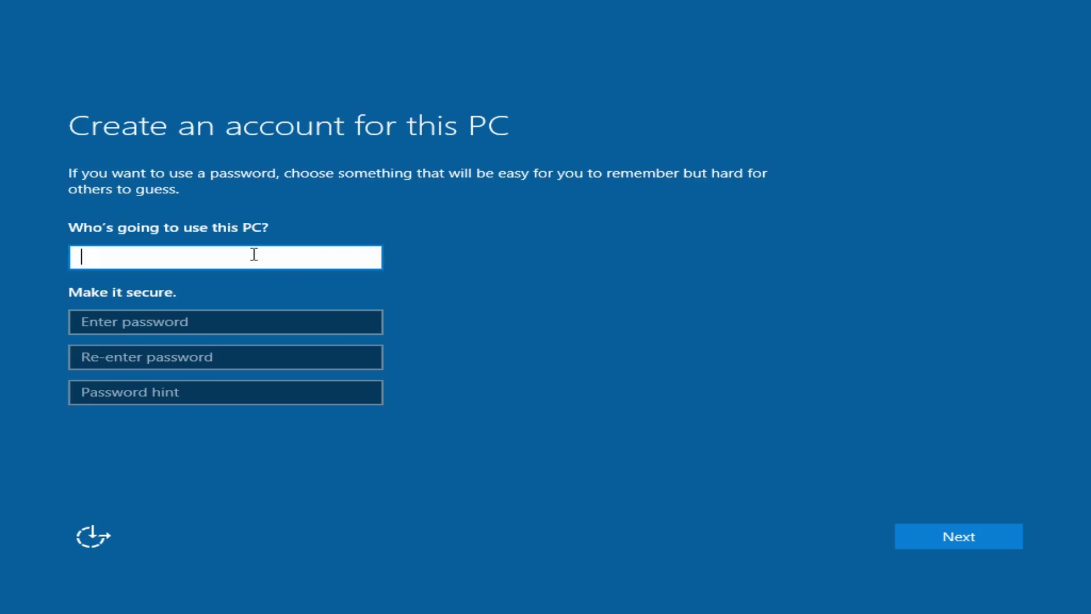
text(WinStuff)
key(Return)
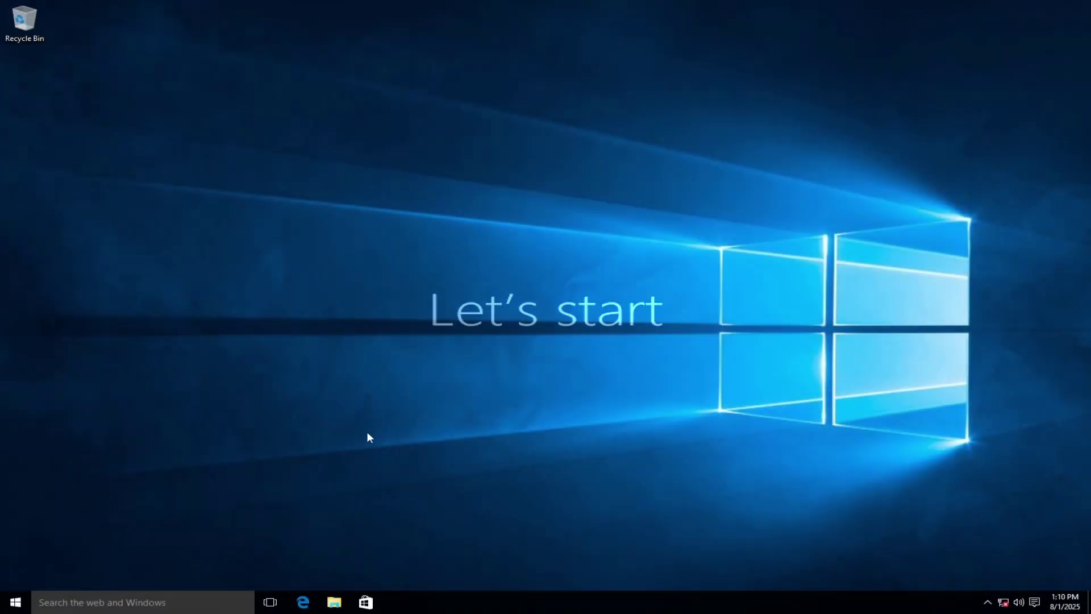
drag(276, 486, 600, 273)
drag(664, 287, 886, 159)
drag(602, 326, 340, 476)
drag(244, 530, 628, 292)
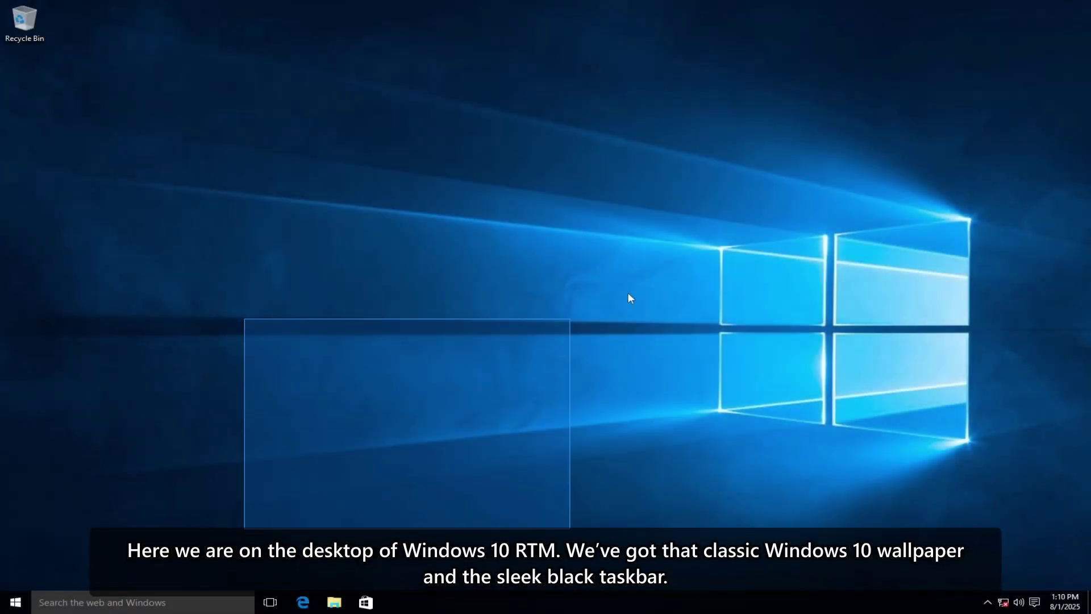
Launch Microsoft Edge and close the surplus tabs so only a new tab remains
click(303, 602)
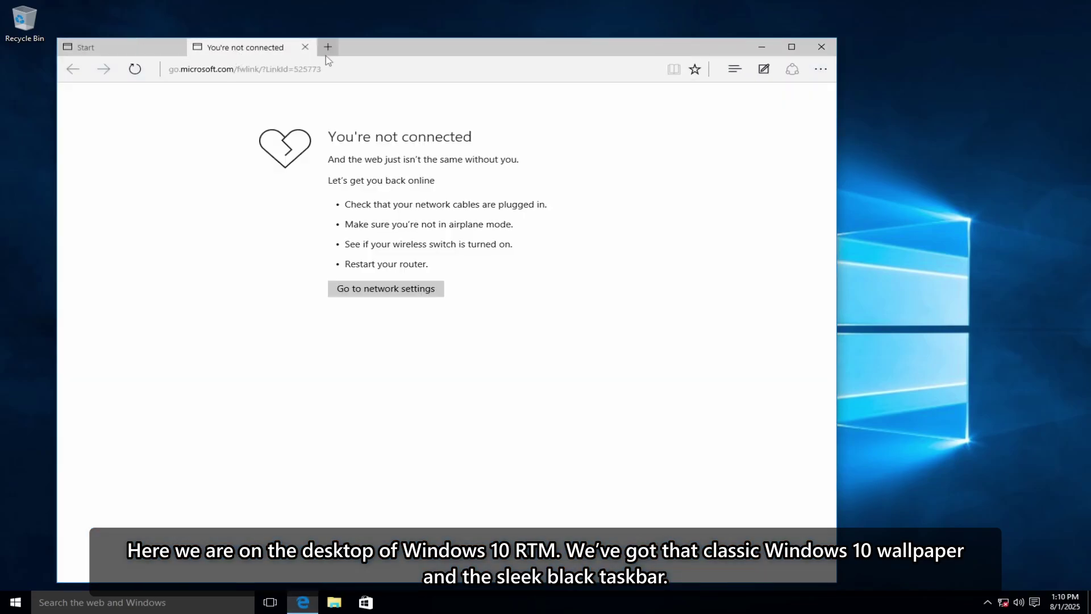
click(328, 48)
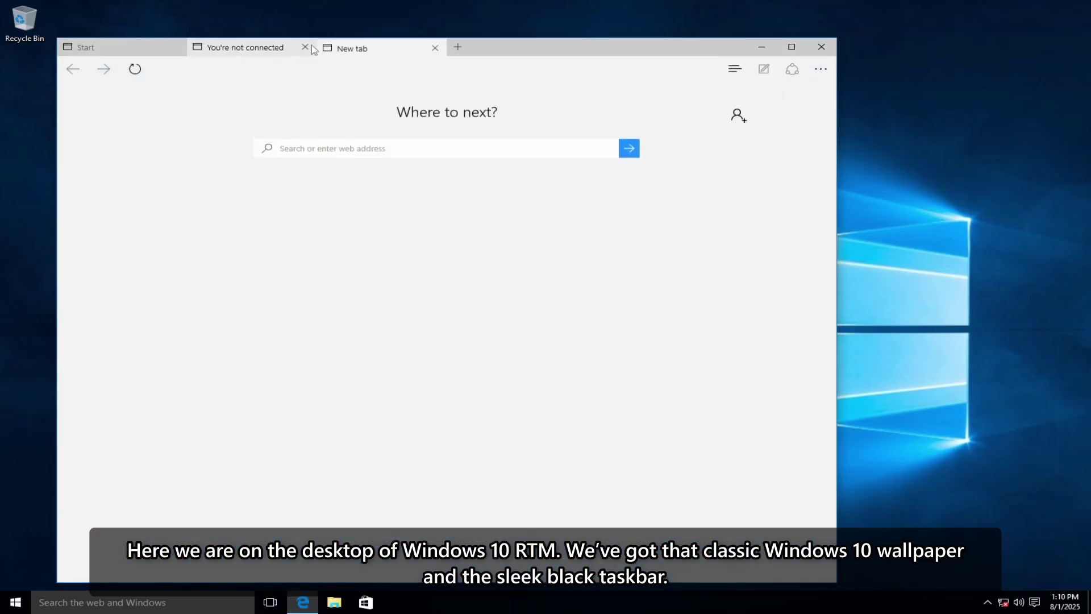
click(311, 46)
click(175, 47)
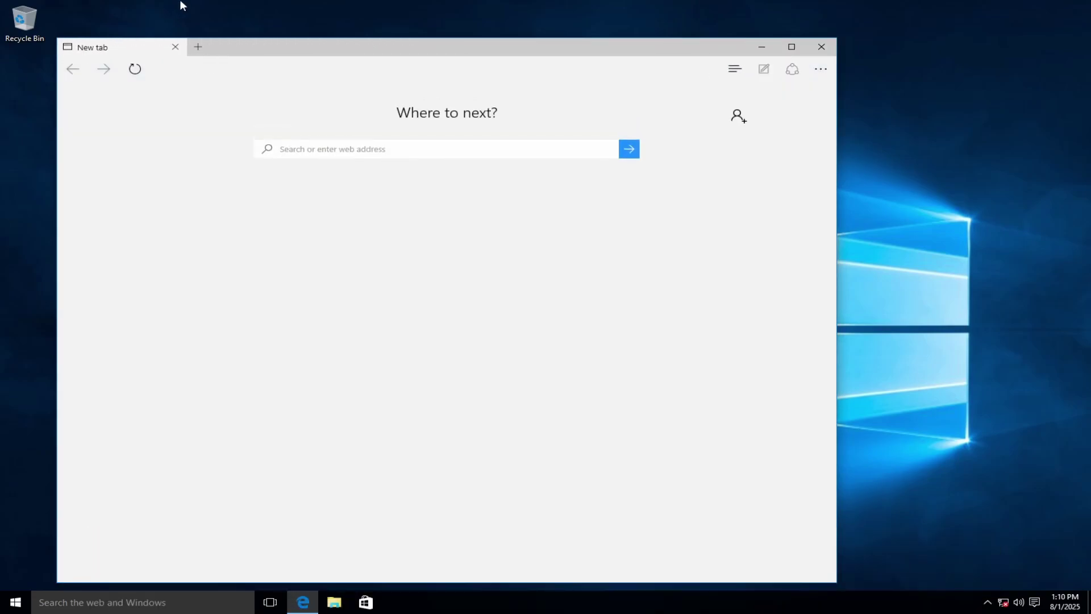
Connect the virtual machine's network adapter in VMware
click(163, 8)
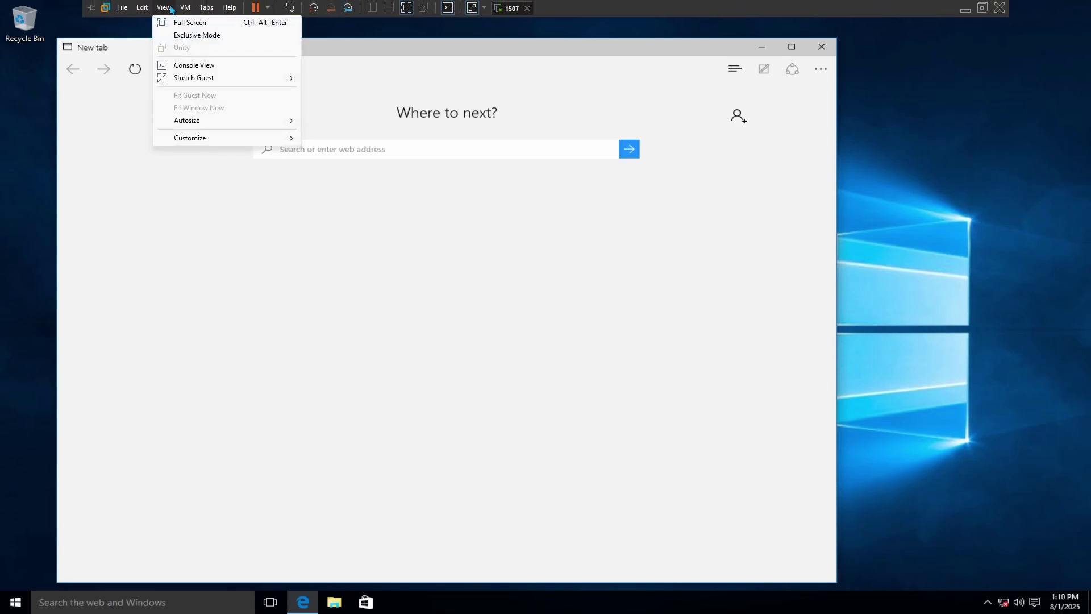
click(189, 8)
click(189, 8)
mouse_move(236, 35)
mouse_move(432, 47)
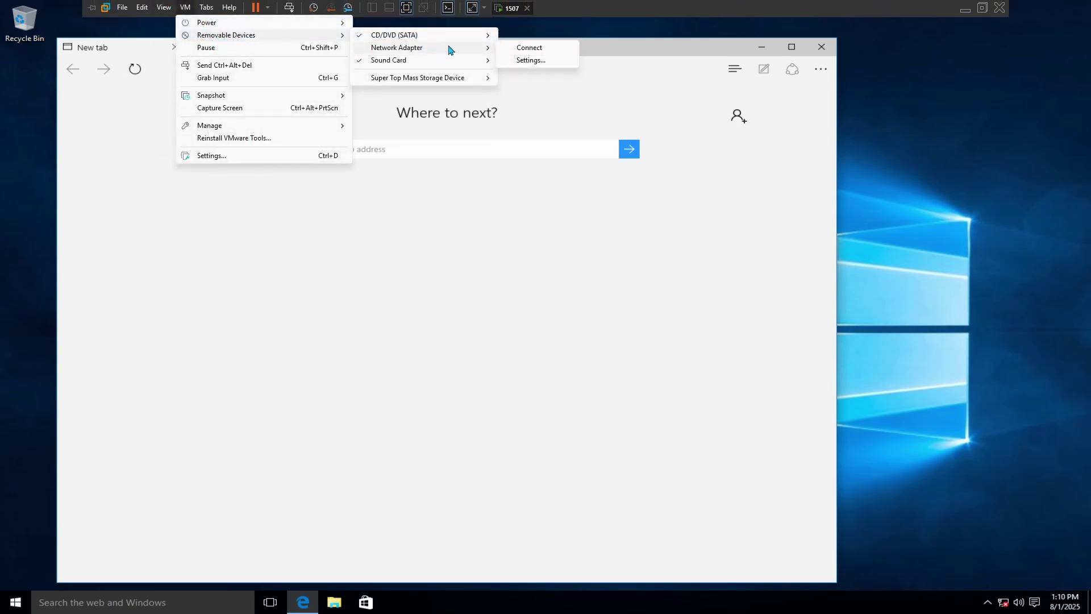
click(532, 48)
Switch the virtual machine to Exclusive Mode and decline making the PC discoverable on the network
click(161, 8)
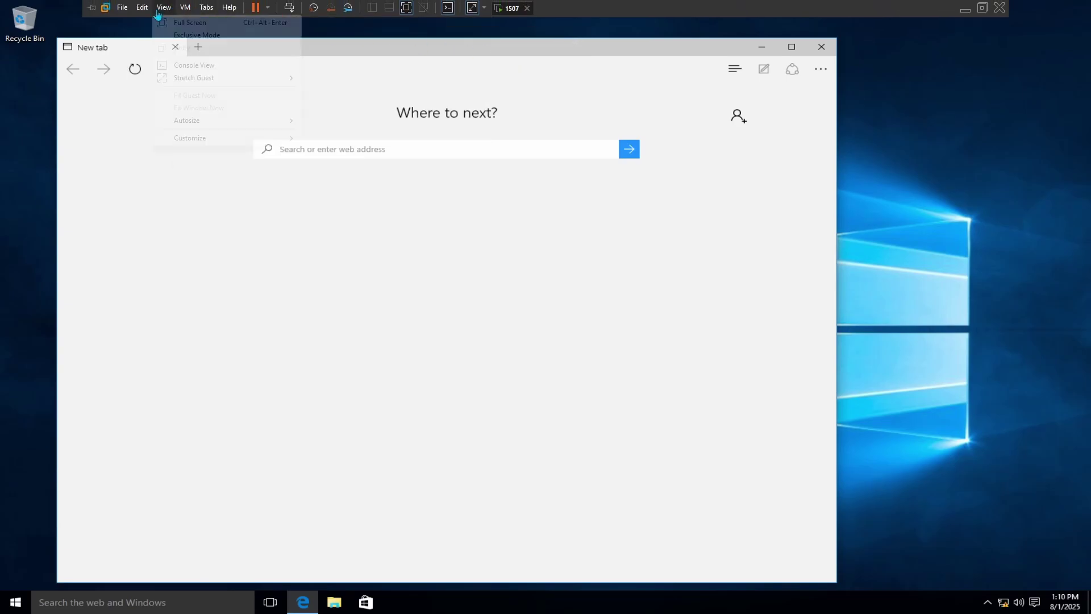
click(185, 36)
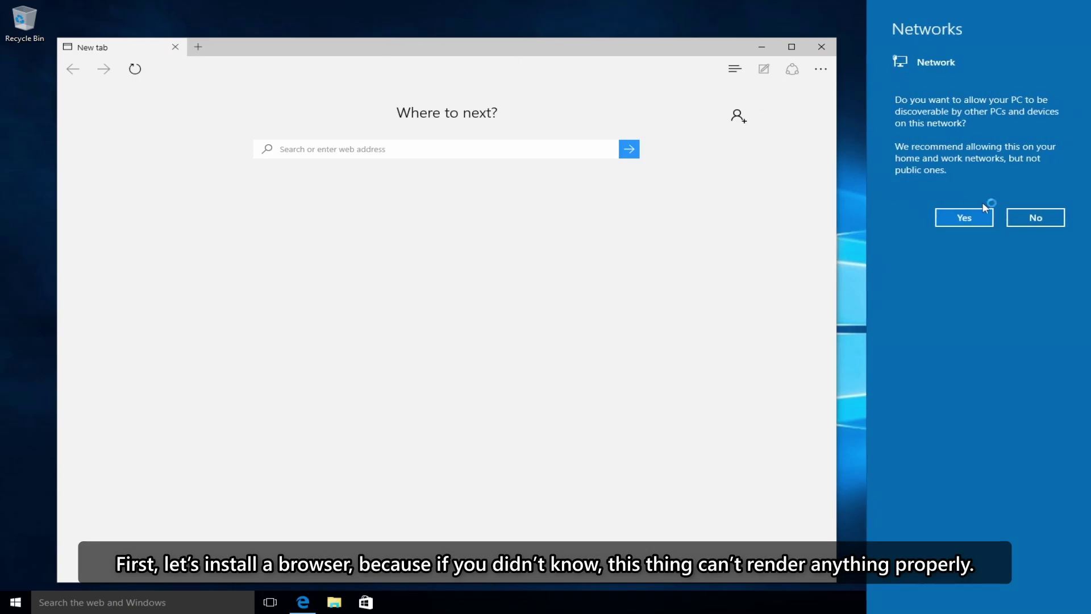
click(1021, 219)
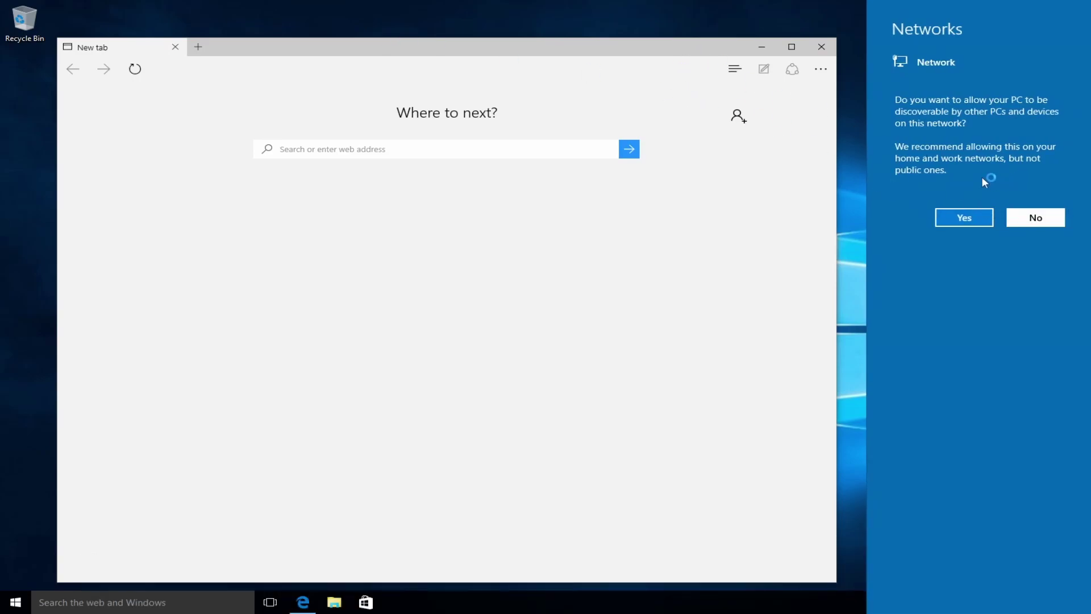
Load brave.com in Edge and look over how the page is rendered
drag(619, 49, 719, 31)
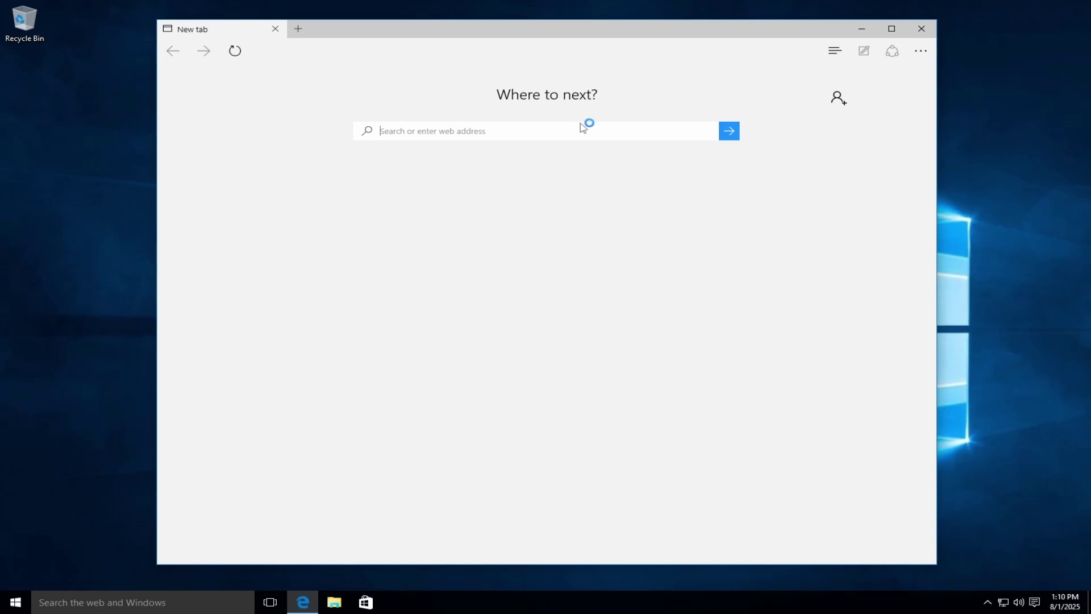
text(brave.com)
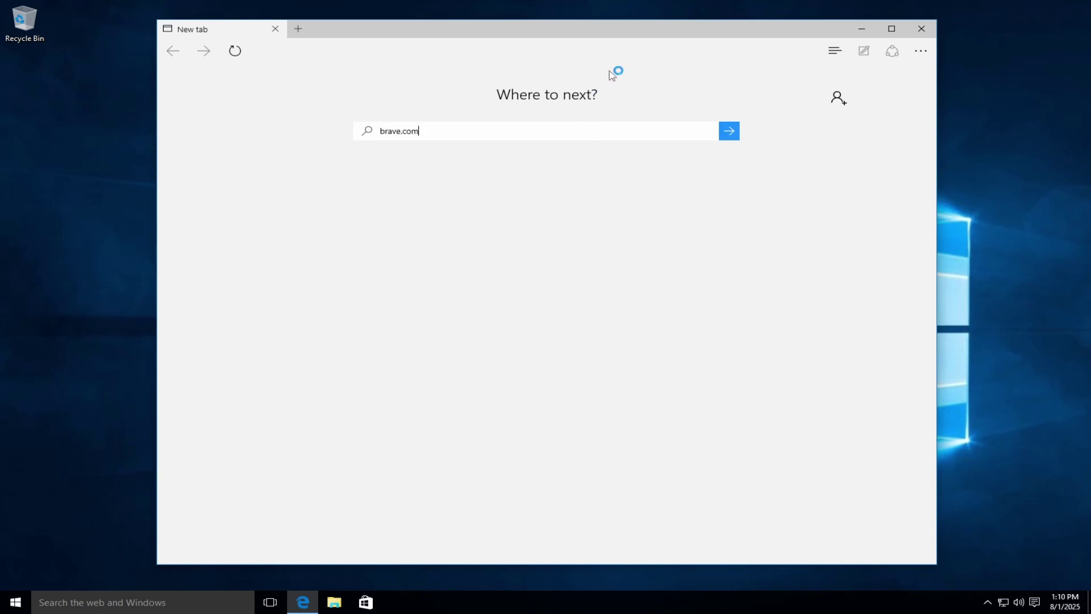
key(Return)
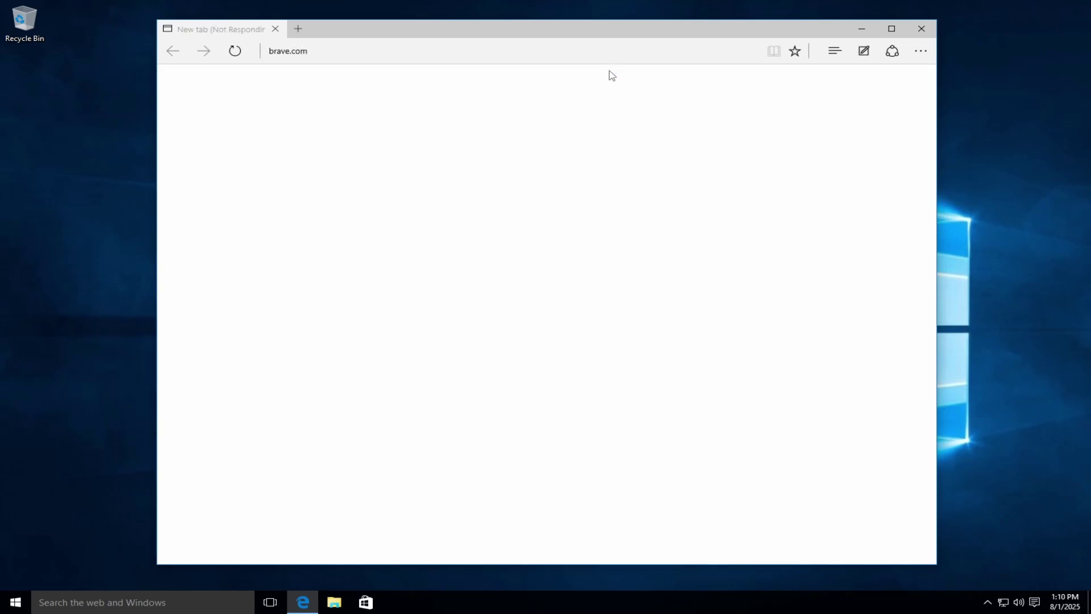
mouse_move(764, 36)
mouse_down()
mouse_move(271, 451)
mouse_move(745, 37)
mouse_move(767, 35)
mouse_up()
scroll(564, 205, down, 6)
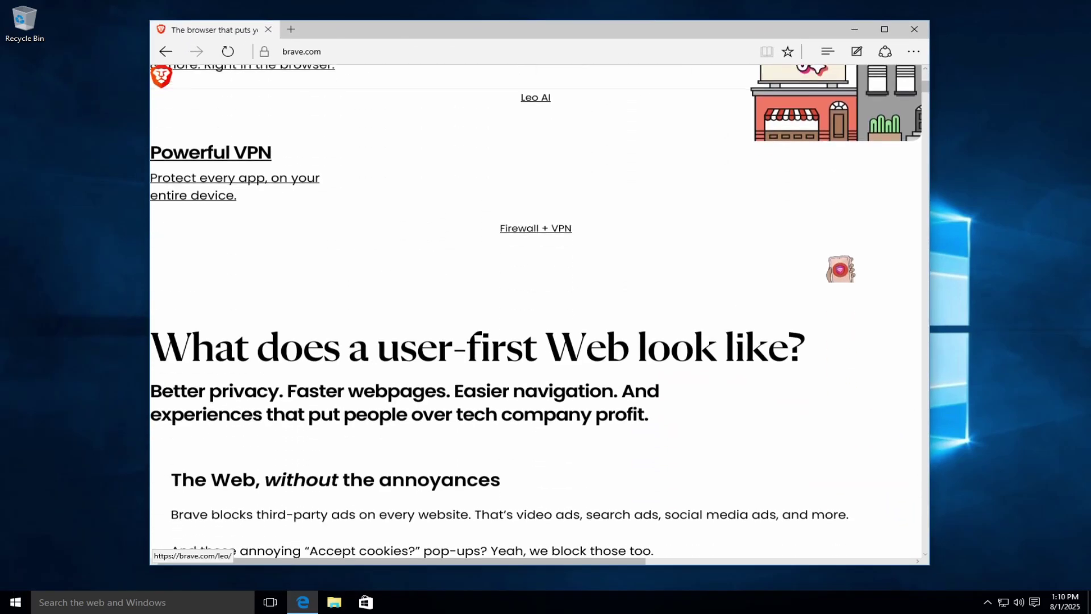
scroll(446, 365, up, 6)
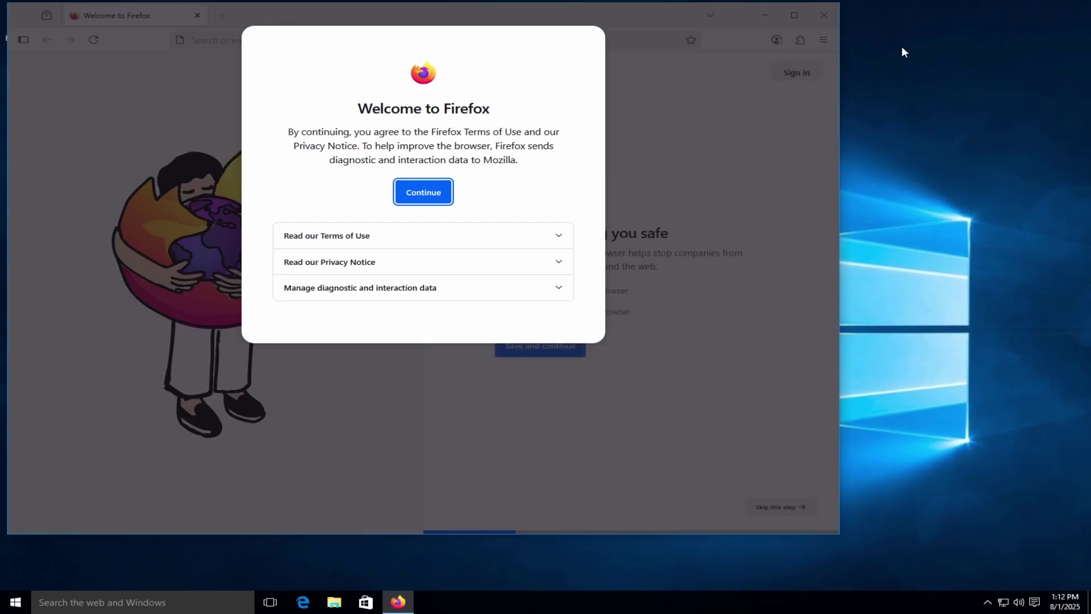
Accept the Firefox welcome terms, replace the welcome page with a new tab, and close the browser
click(423, 187)
drag(275, 24, 371, 45)
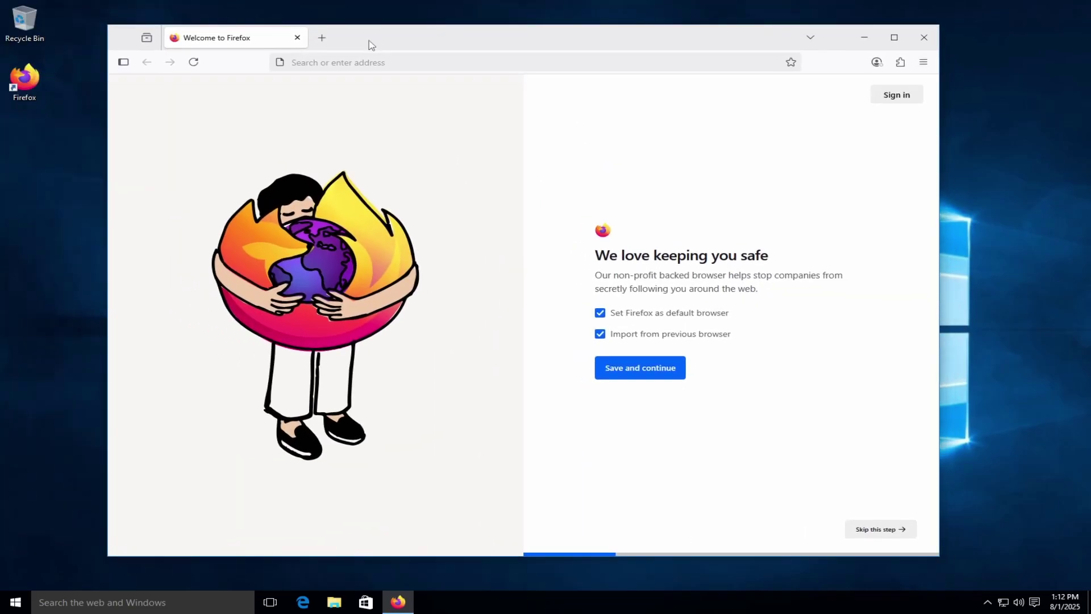
click(322, 38)
drag(576, 37, 567, 40)
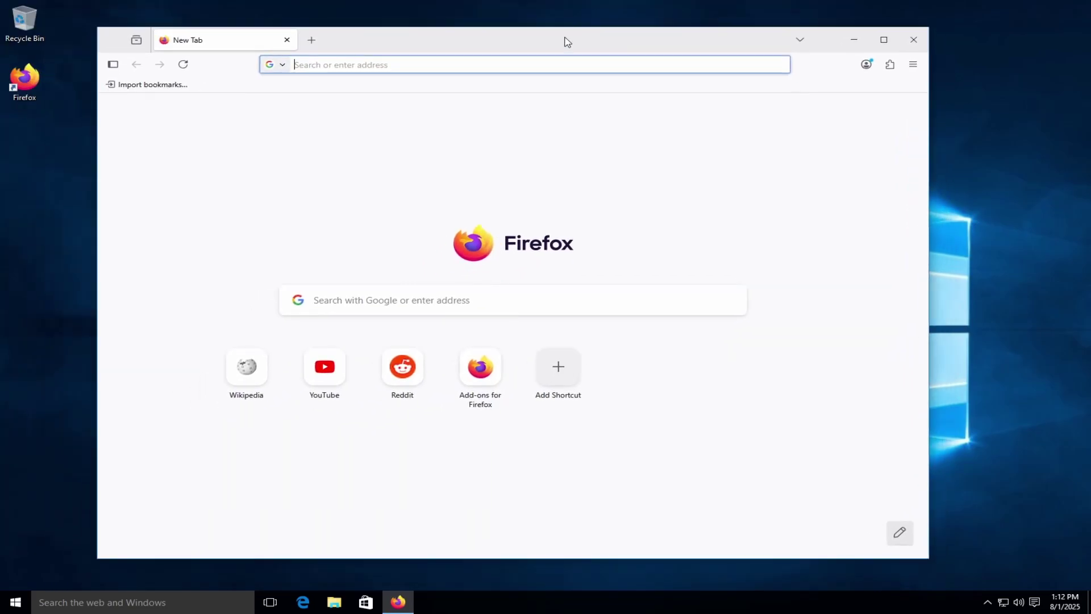
click(914, 39)
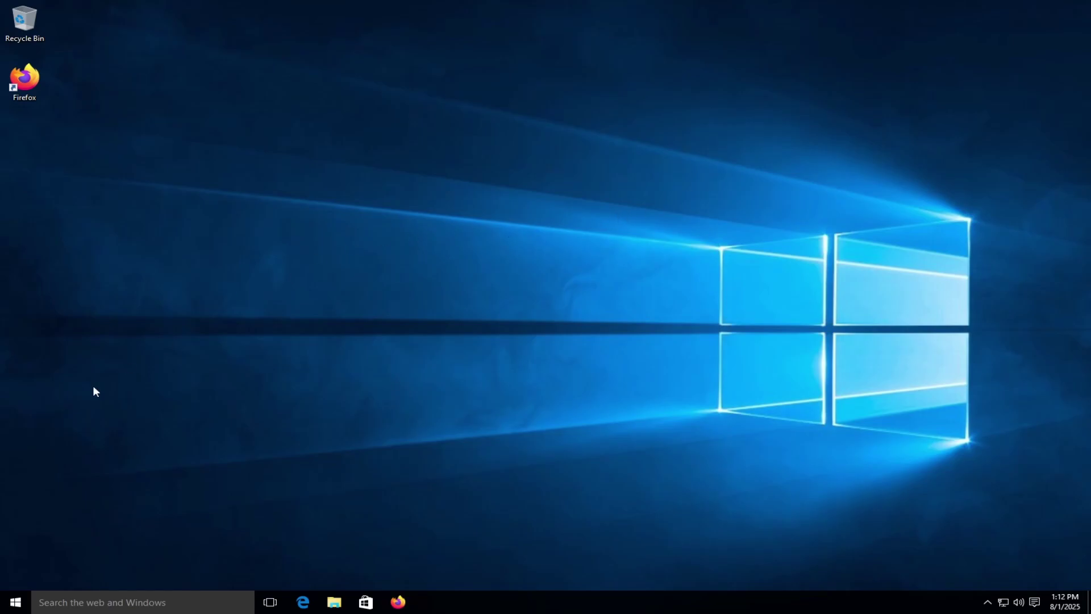
Open the Calendar app, pass its welcome screens to the month view, view the July 29 event form, and close the app
key(super)
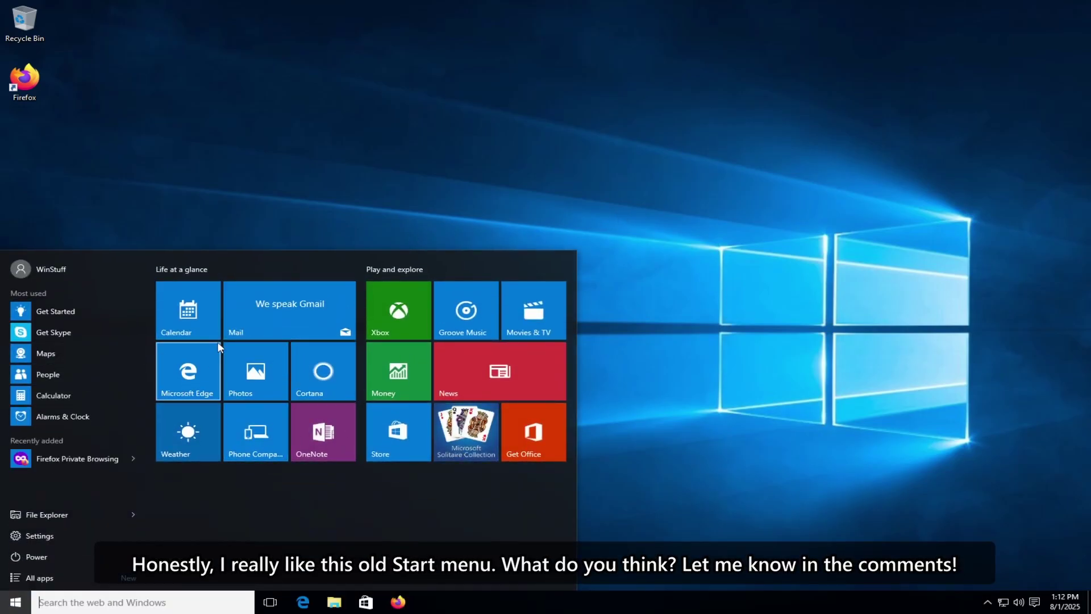
click(200, 307)
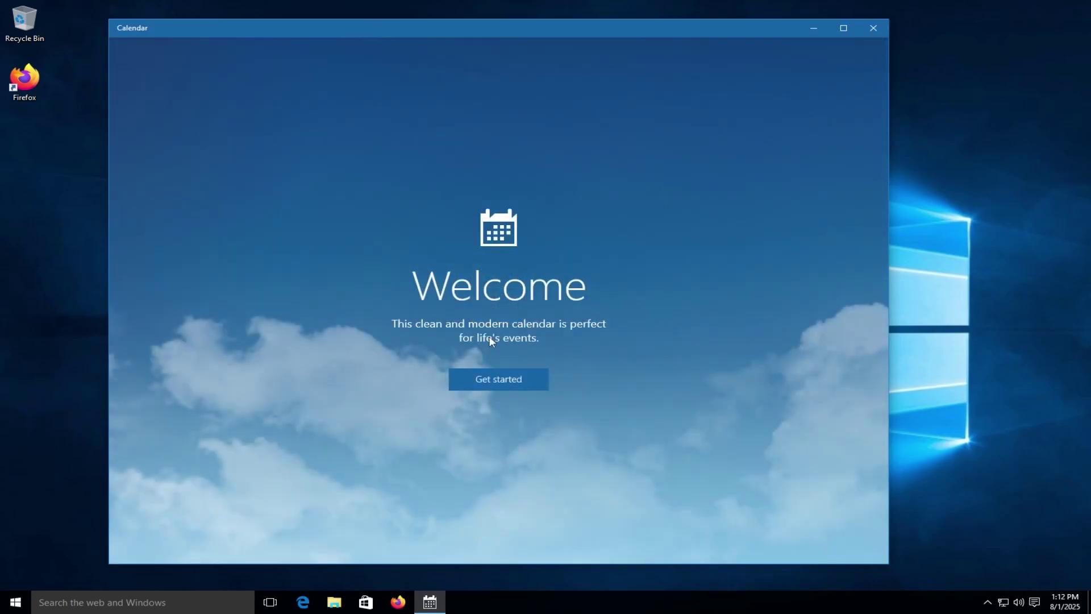
click(495, 379)
click(502, 402)
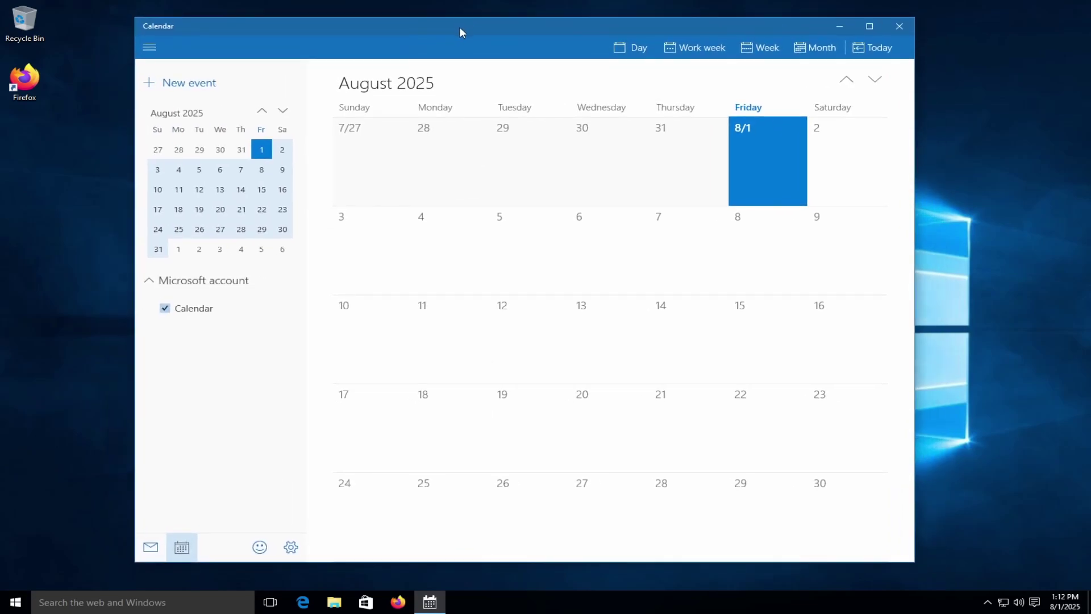
click(532, 150)
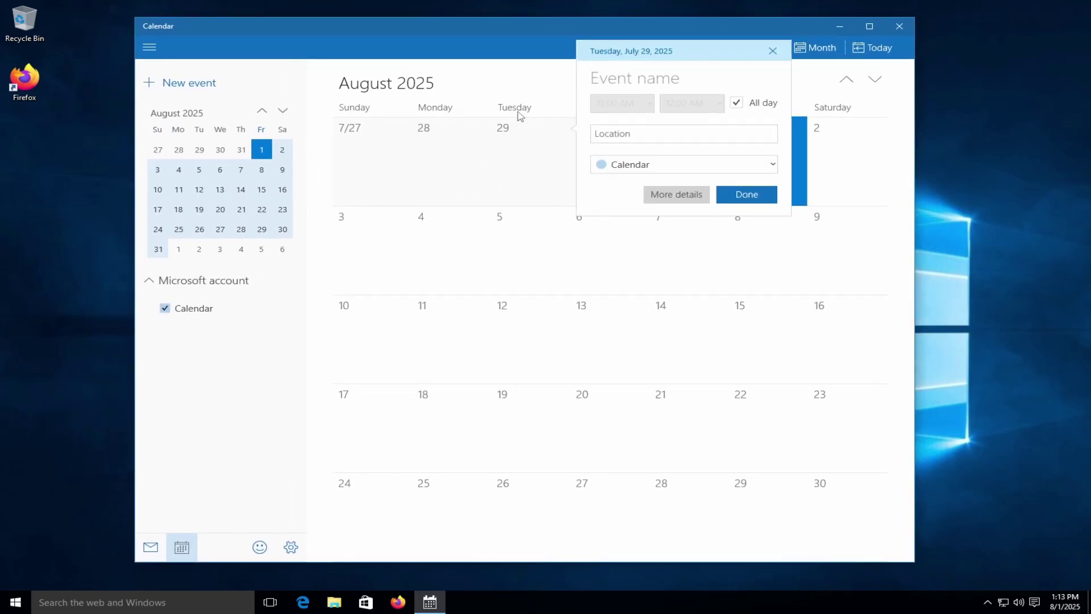
click(899, 26)
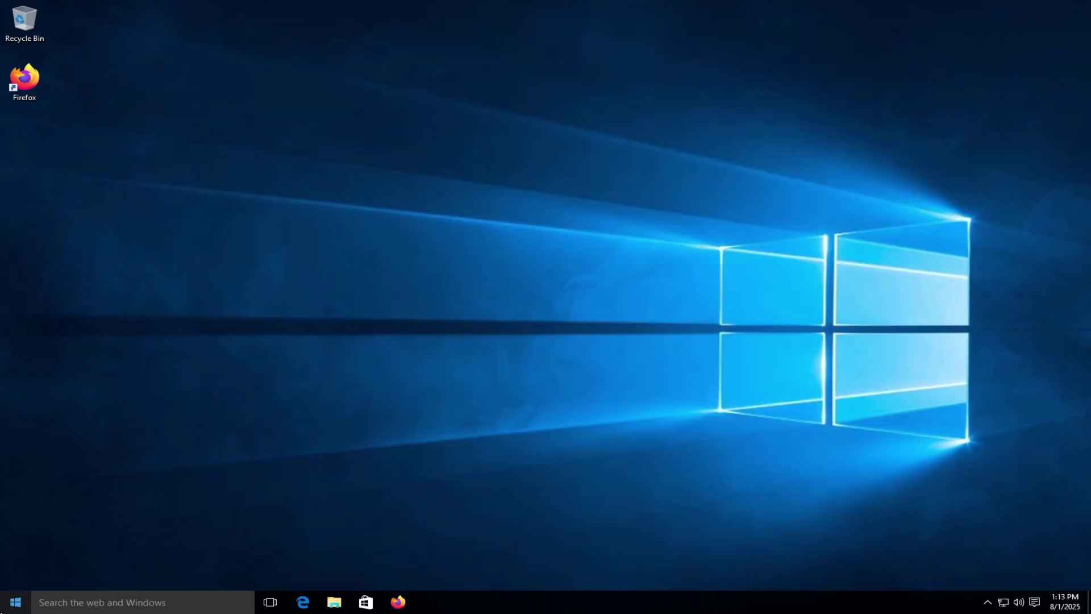
Open Cortana, agree to its setup, and enter "stuff" as the nickname
click(15, 601)
click(299, 378)
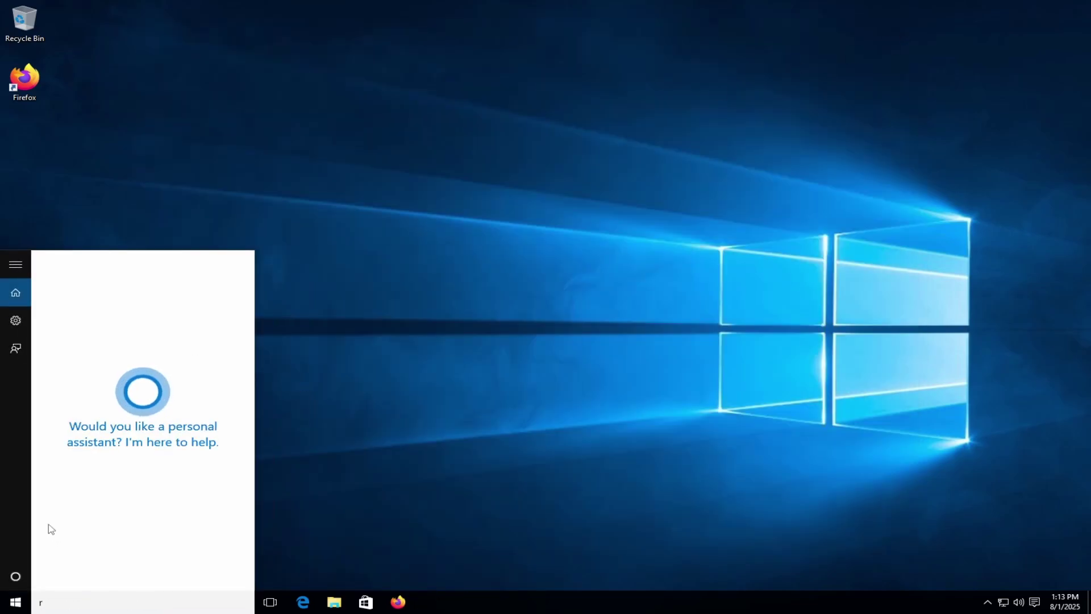
click(196, 578)
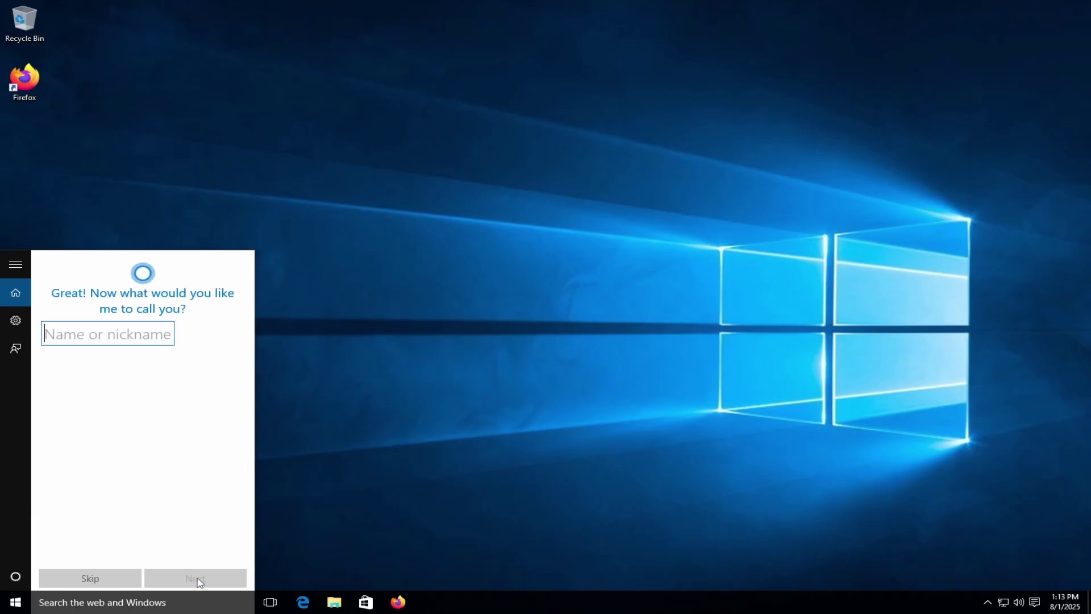
text(stuff)
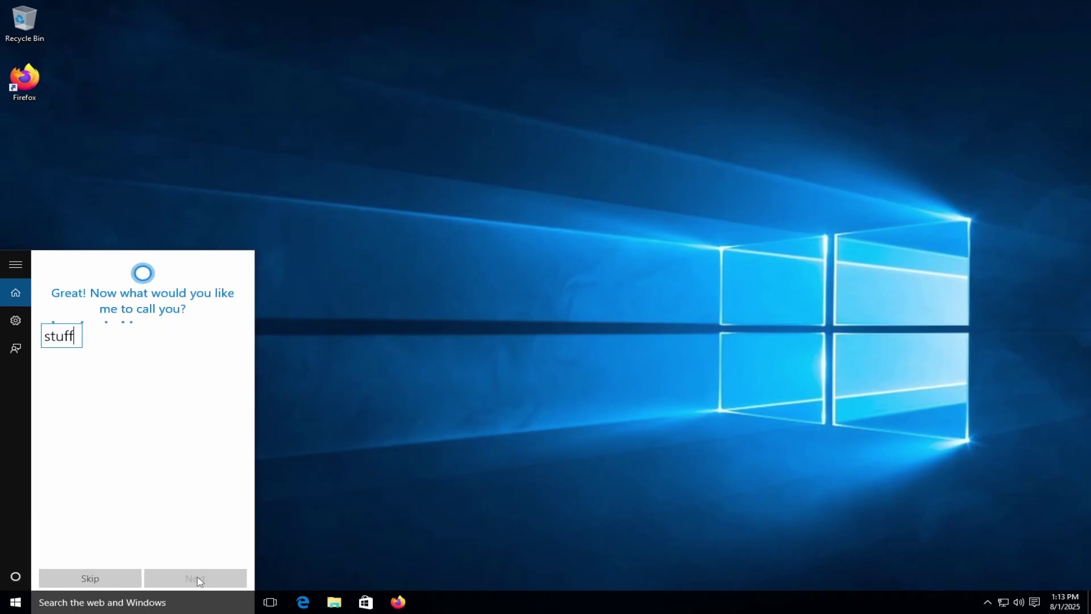
click(200, 577)
Open the Store app to check whether it loads, and close it
key(super)
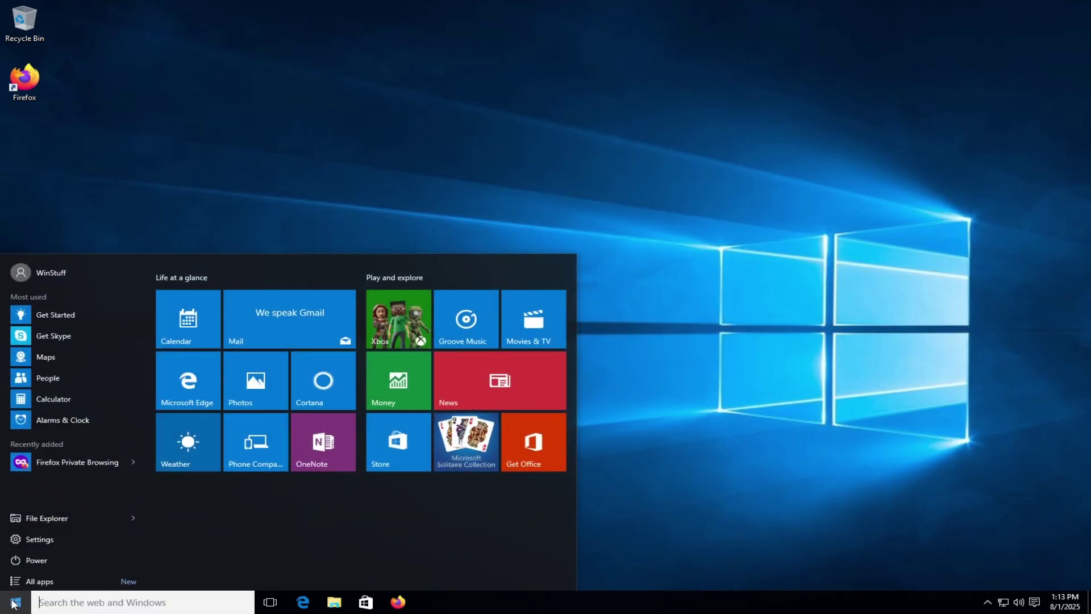
click(373, 426)
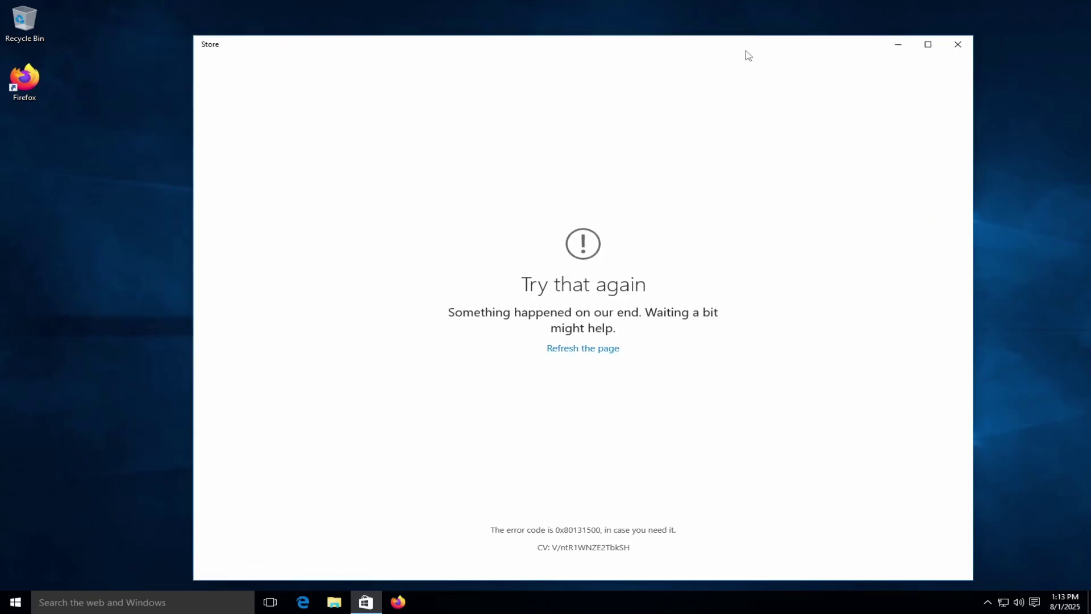
double_click(749, 54)
click(1012, 37)
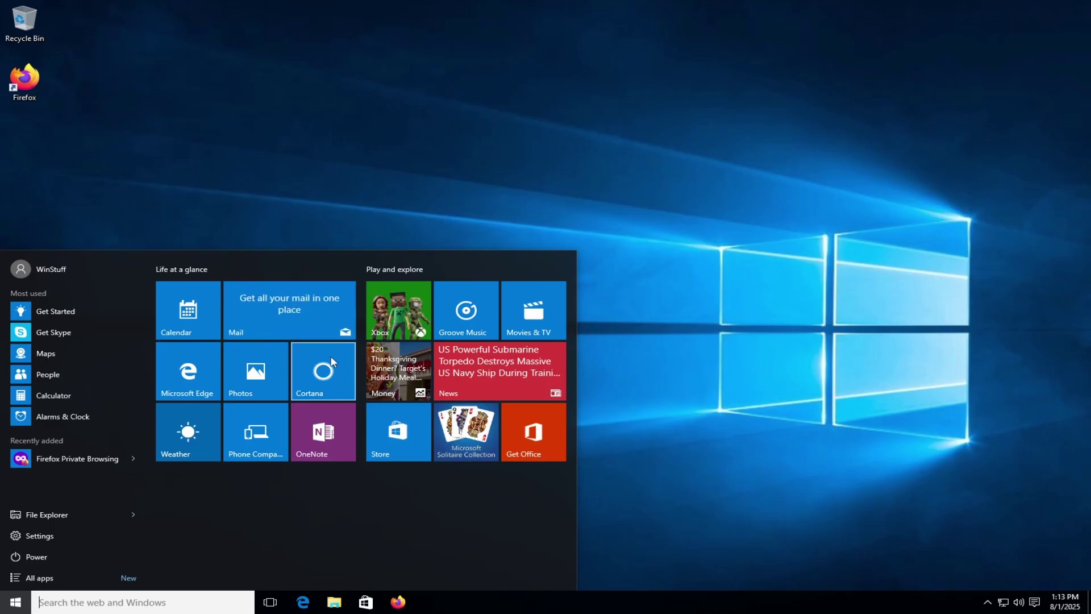
View and close the Alarms & Clock app, and browse the Get Started topics on ease of use, speech recognition and Narrator before closing it
click(103, 417)
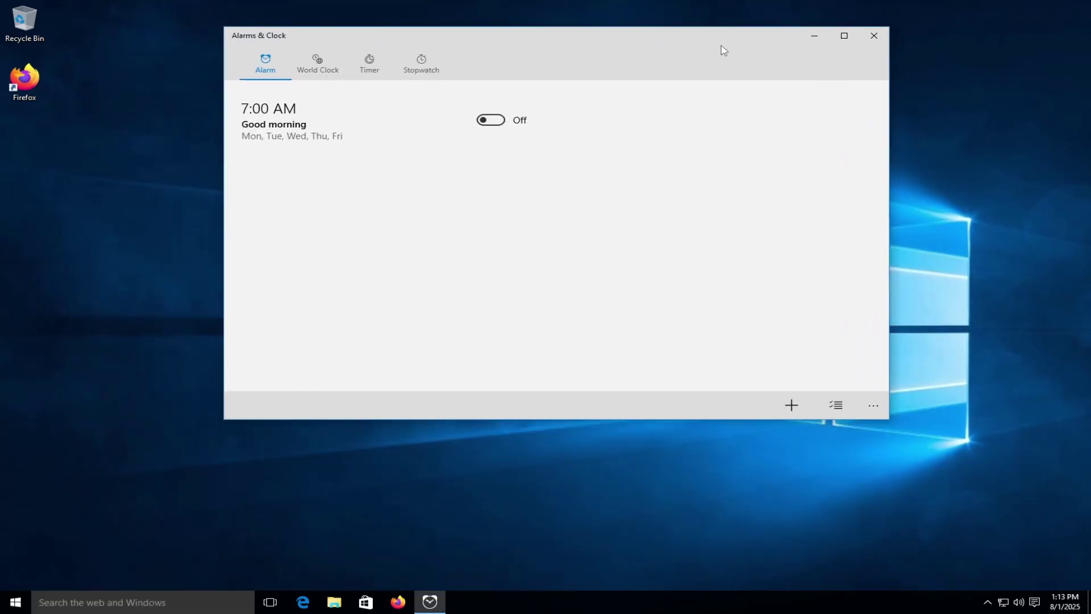
key(alt+F4)
key(super)
text(get sta)
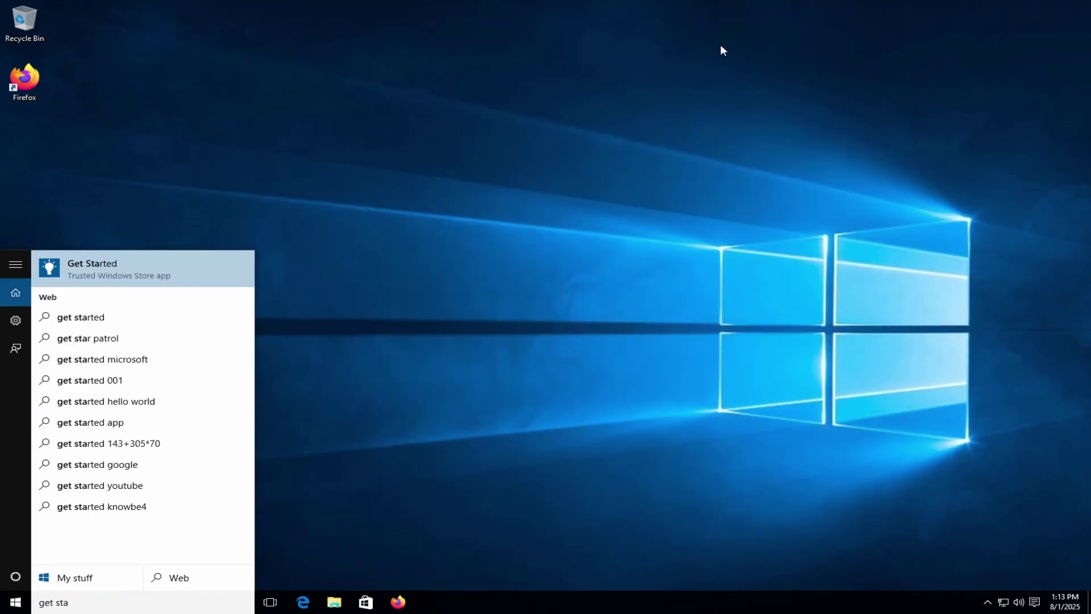
key(Return)
click(359, 104)
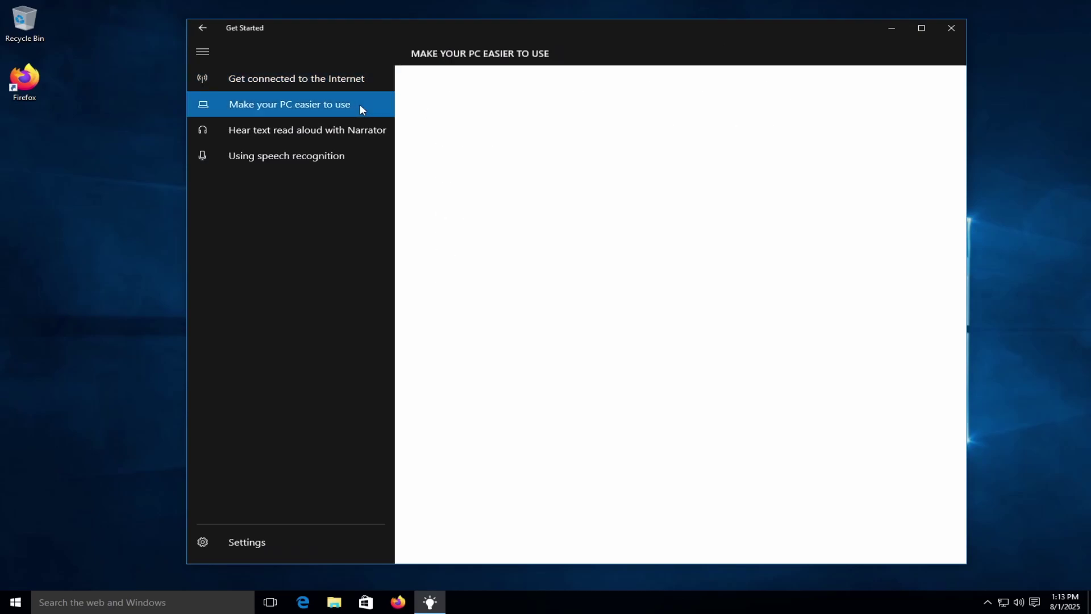
click(339, 156)
click(312, 131)
click(950, 30)
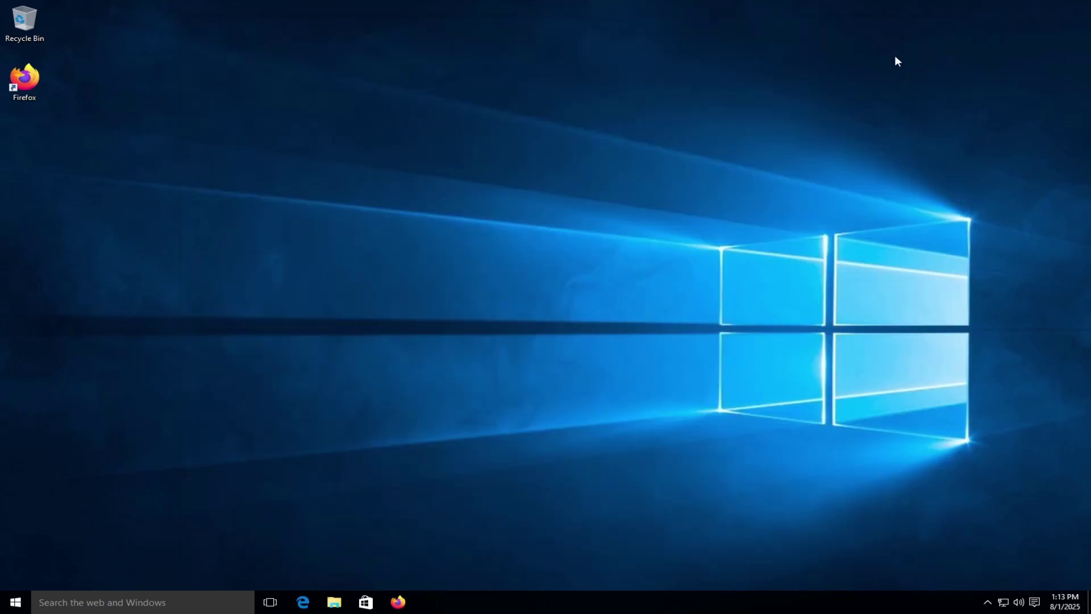
Open Settings in an enlarged, repositioned window, view the System About page, and return to the Settings overview
key(super)
click(38, 536)
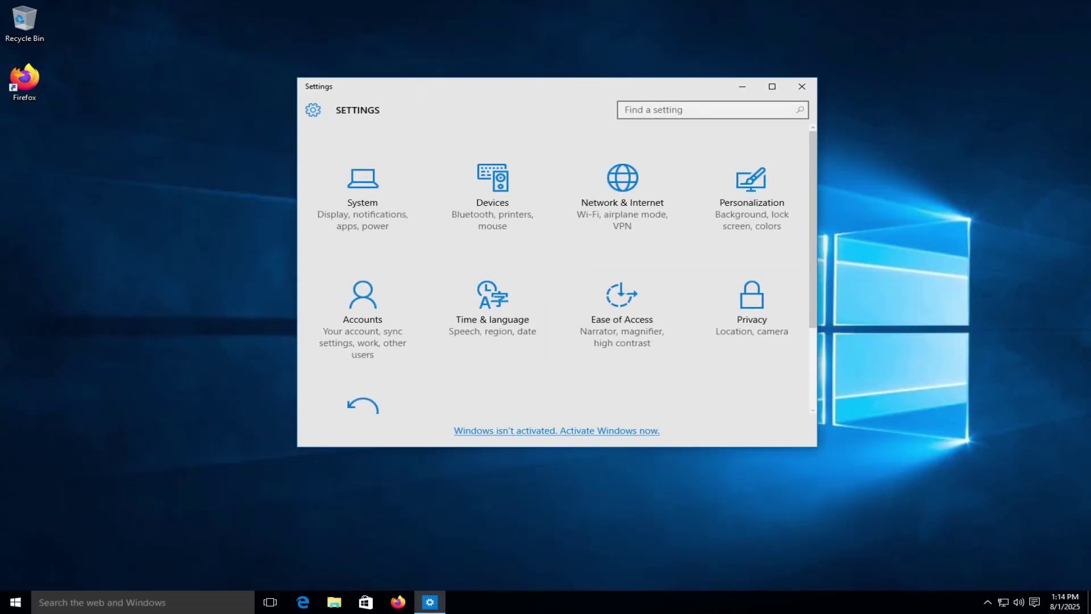
drag(834, 465, 990, 571)
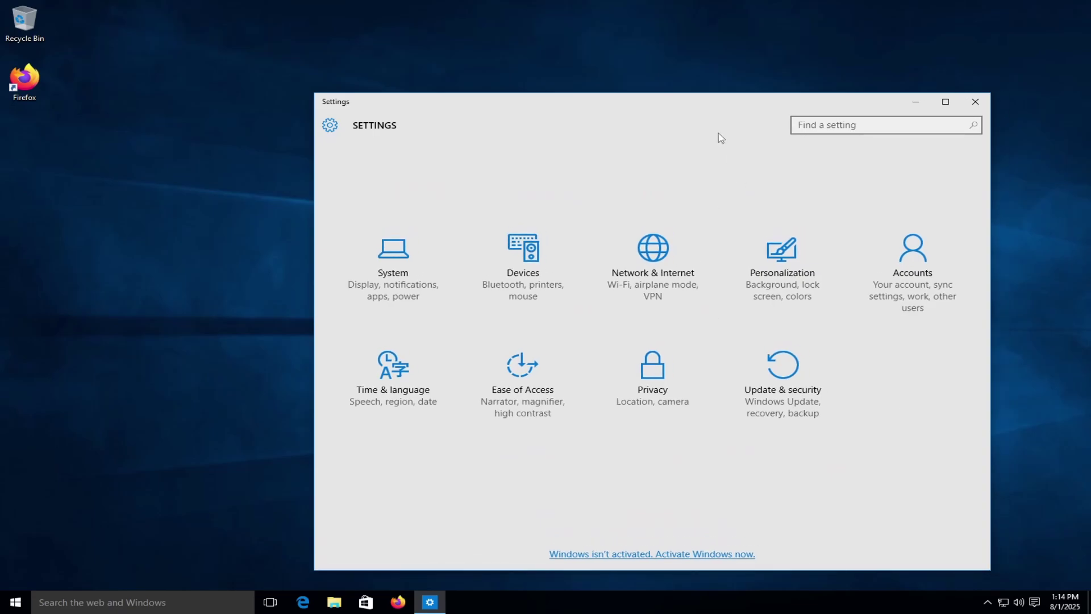
drag(725, 110, 629, 67)
click(295, 221)
click(245, 361)
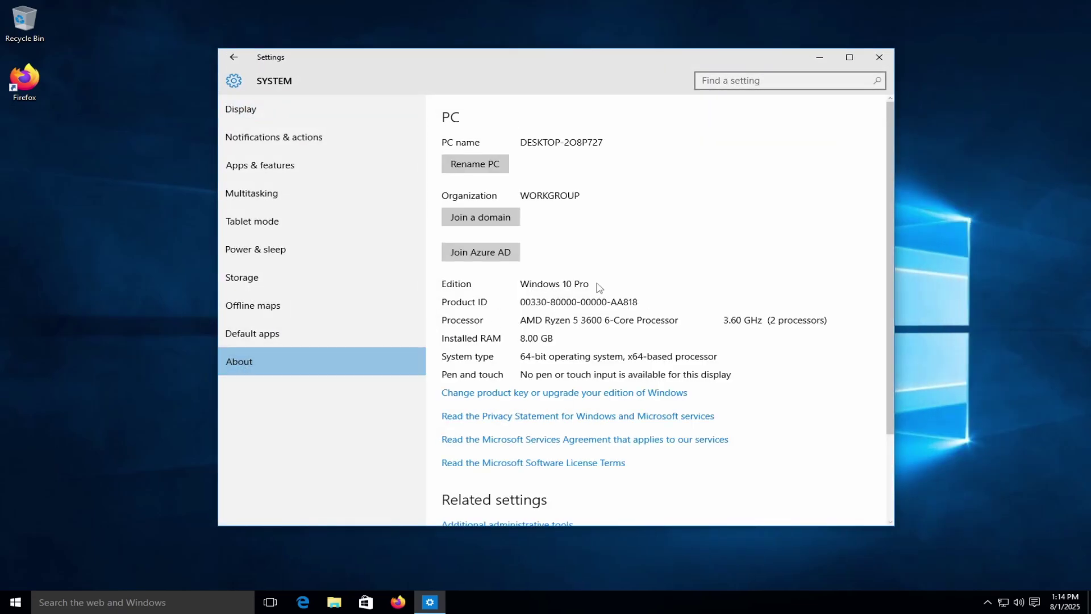
click(233, 57)
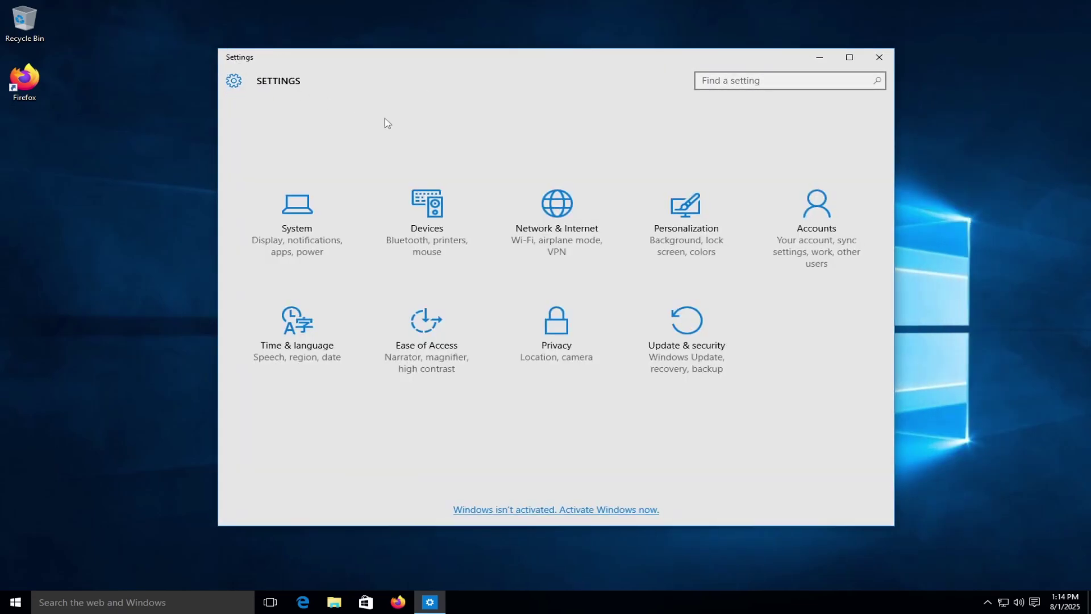
Start a check for updates in Windows Update and minimize the Settings window
click(687, 335)
click(511, 189)
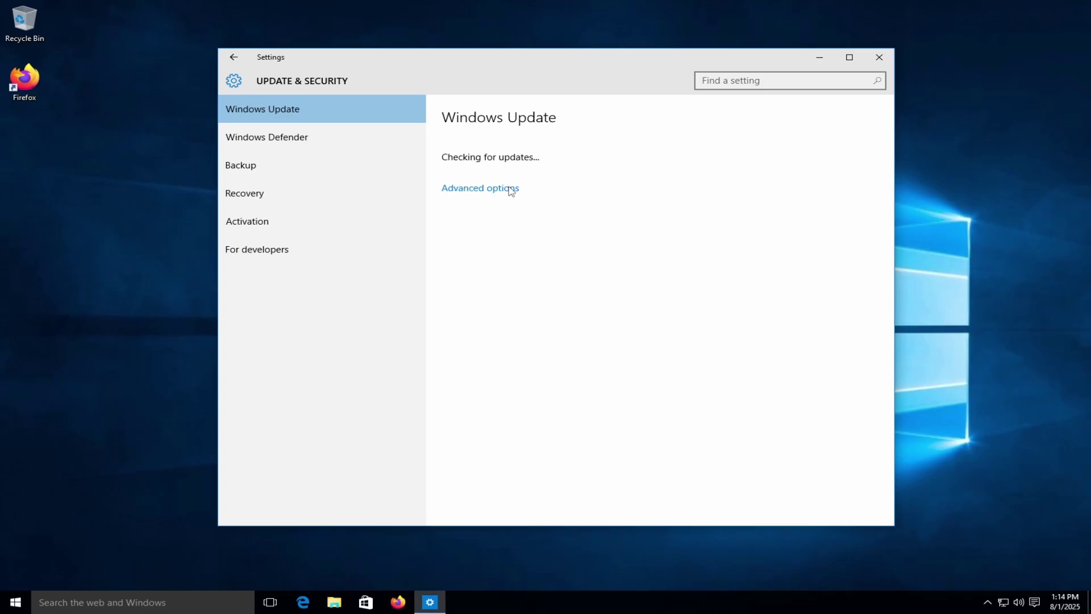
click(819, 58)
Run winver, move the About Windows dialog towards the middle of the desktop, read the version details, and close it
key(super+r)
text(winver)
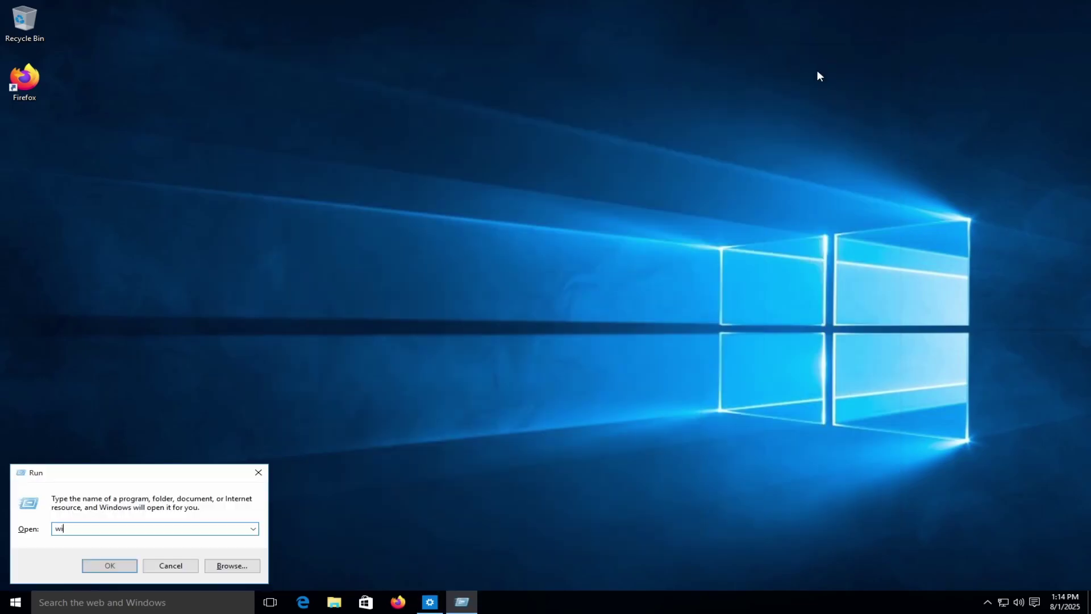
key(Return)
drag(168, 35, 549, 179)
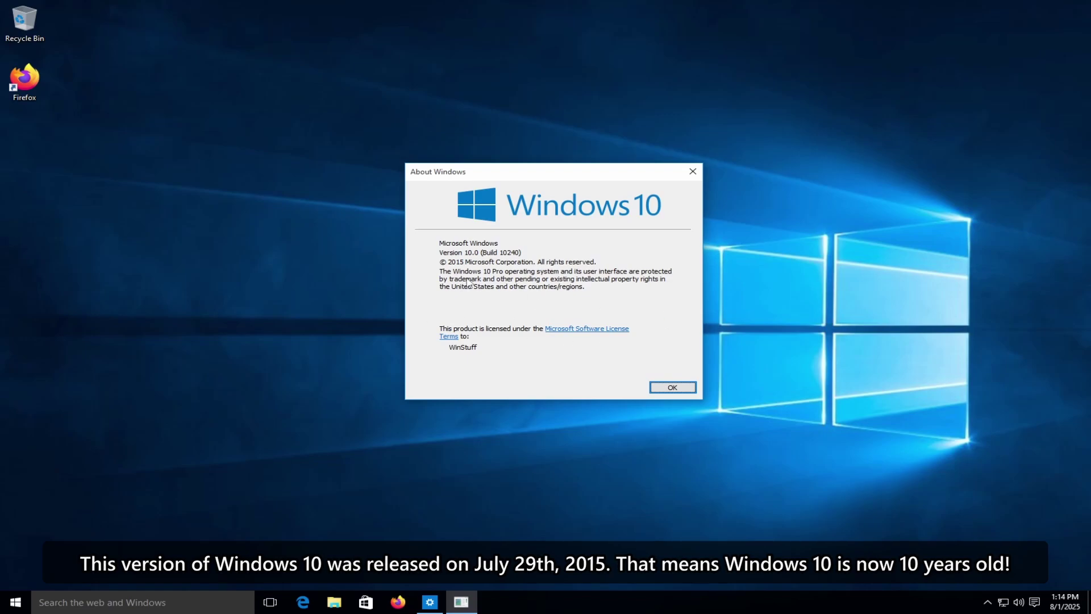
click(673, 389)
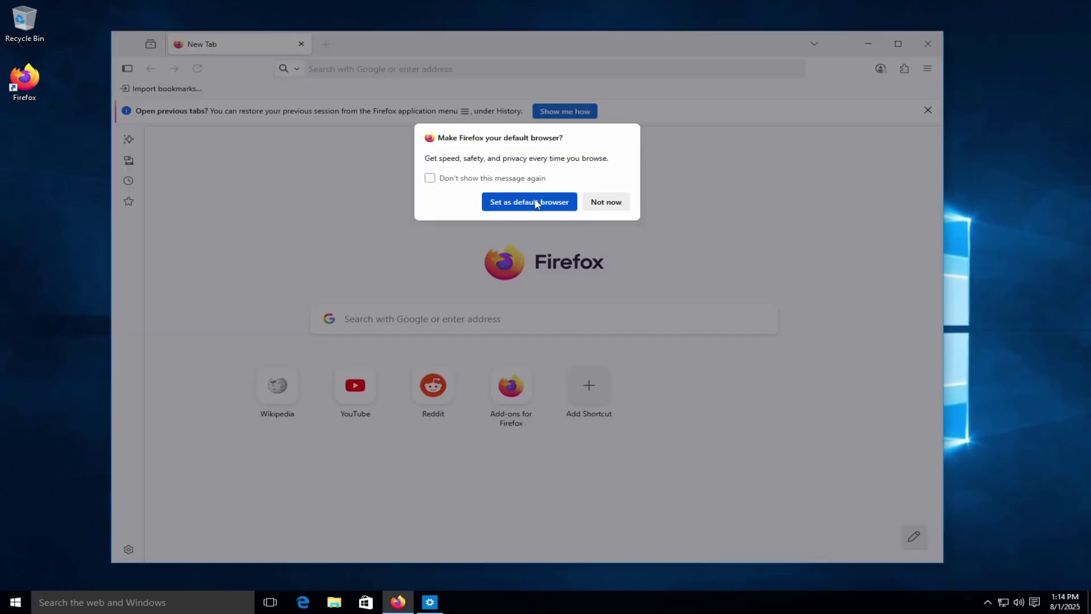
Accept Firefox's offer to become the default browser and choose Firefox as the web browser in Default apps
click(529, 203)
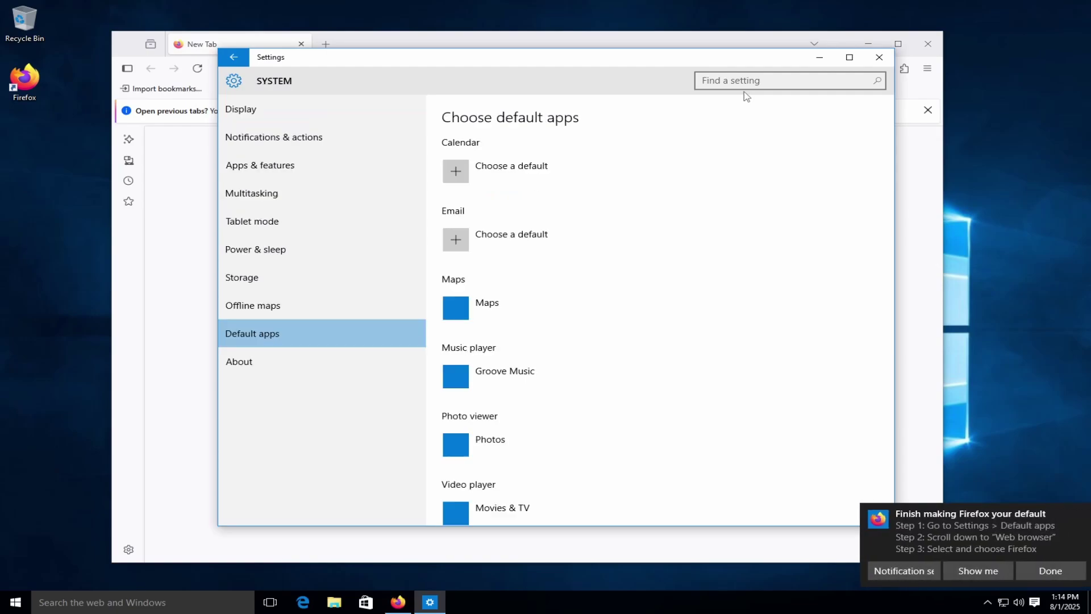
click(484, 497)
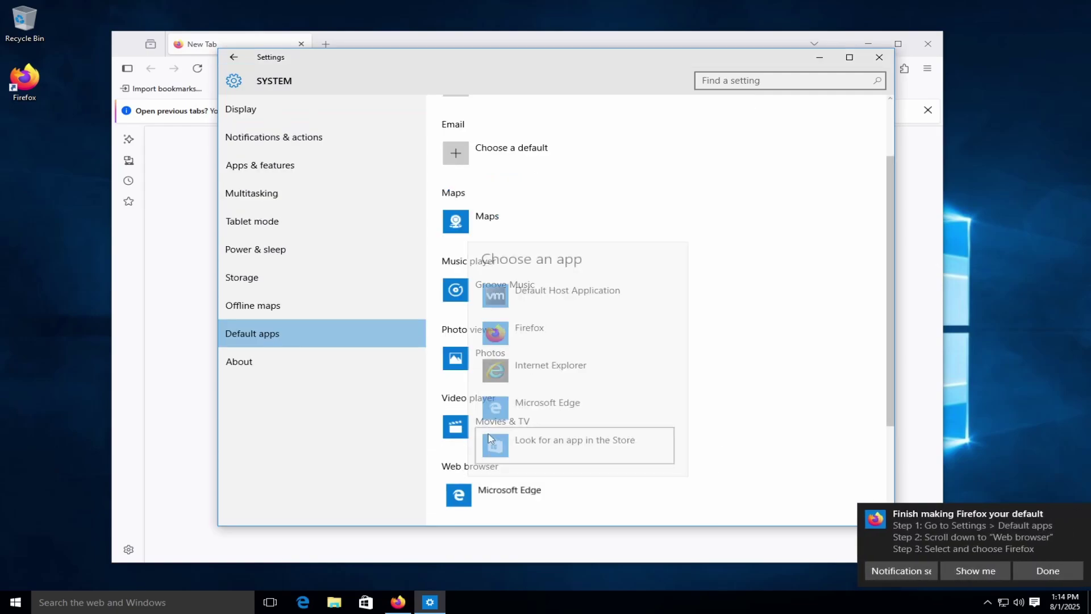
click(517, 338)
scroll(517, 338, down, 3)
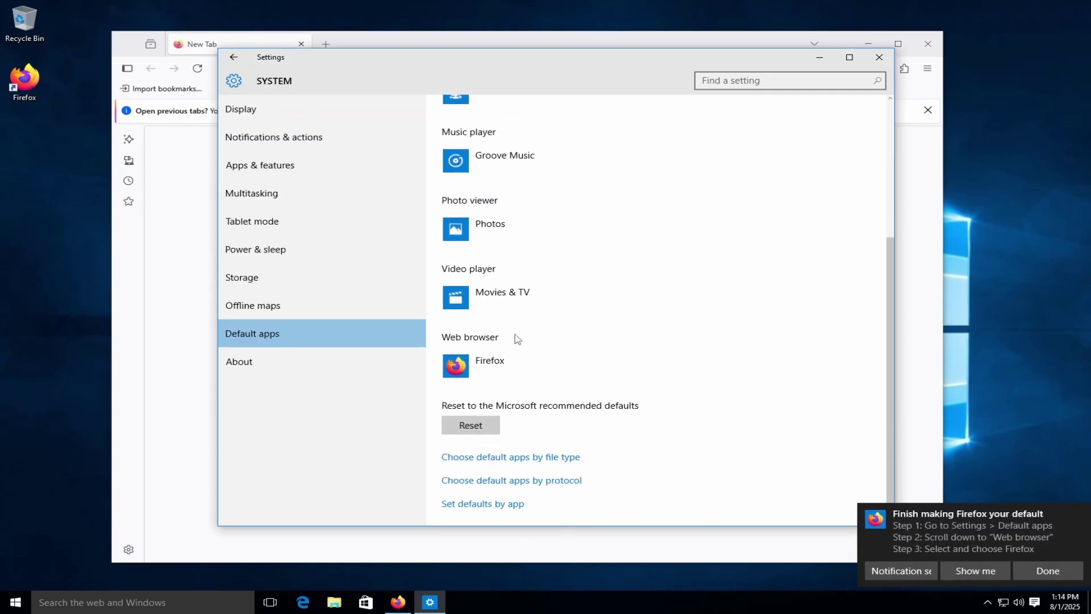
Check the update download progress in Windows Update and minimize Settings
click(233, 57)
click(665, 344)
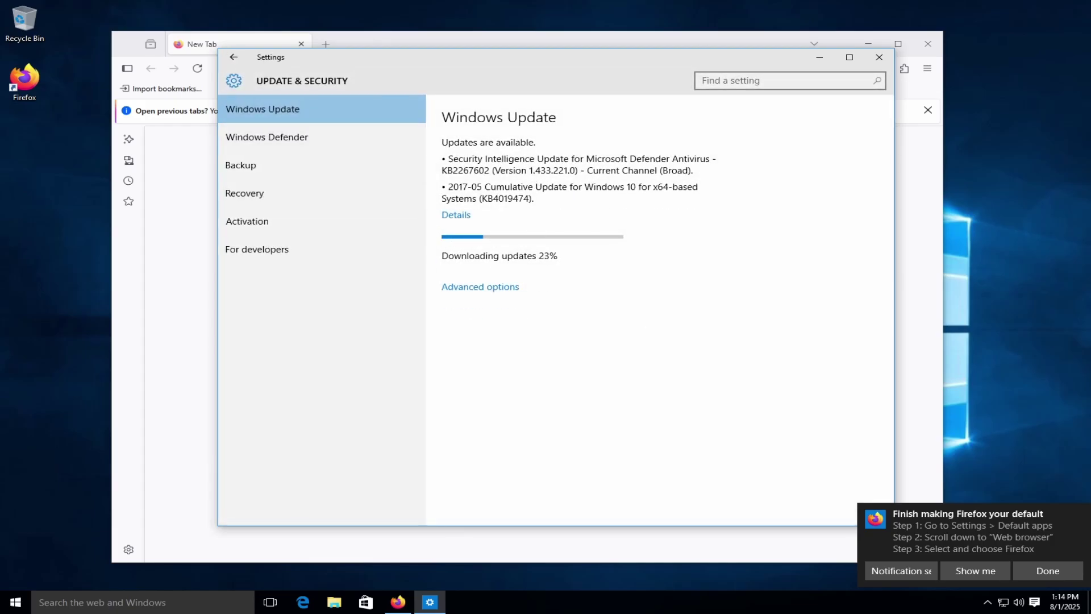
click(819, 57)
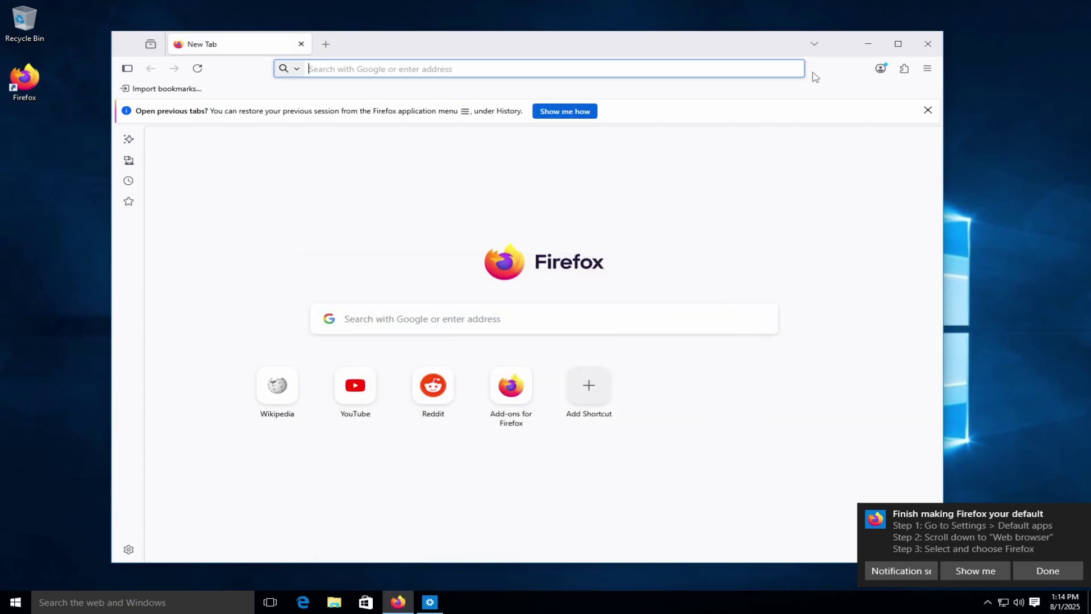
Open Windows Defender to examine its protection status and definitions, and close it
key(super)
text(defe)
key(Return)
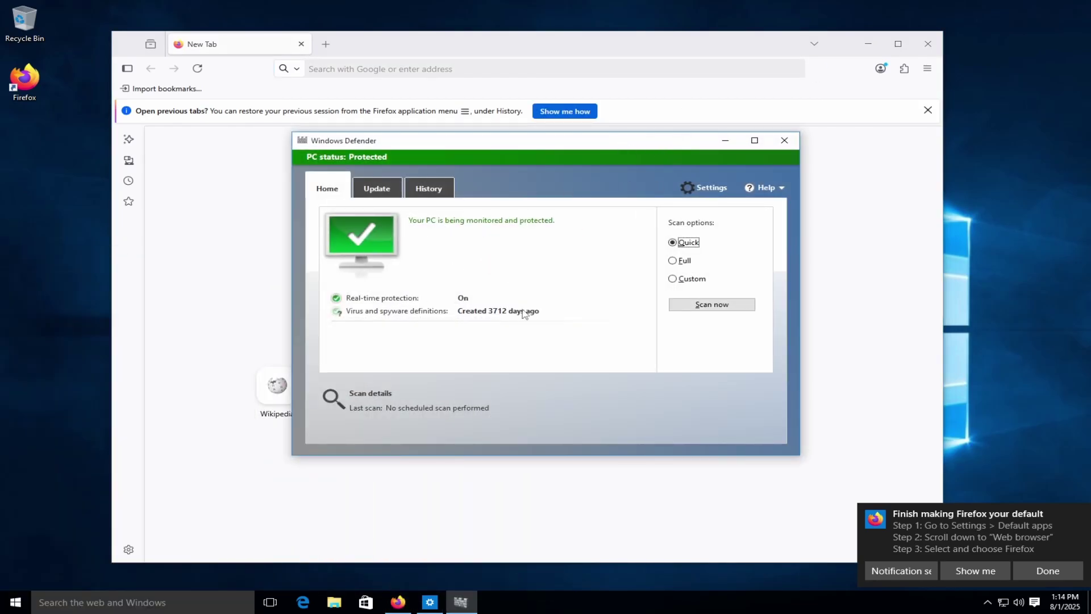
click(784, 140)
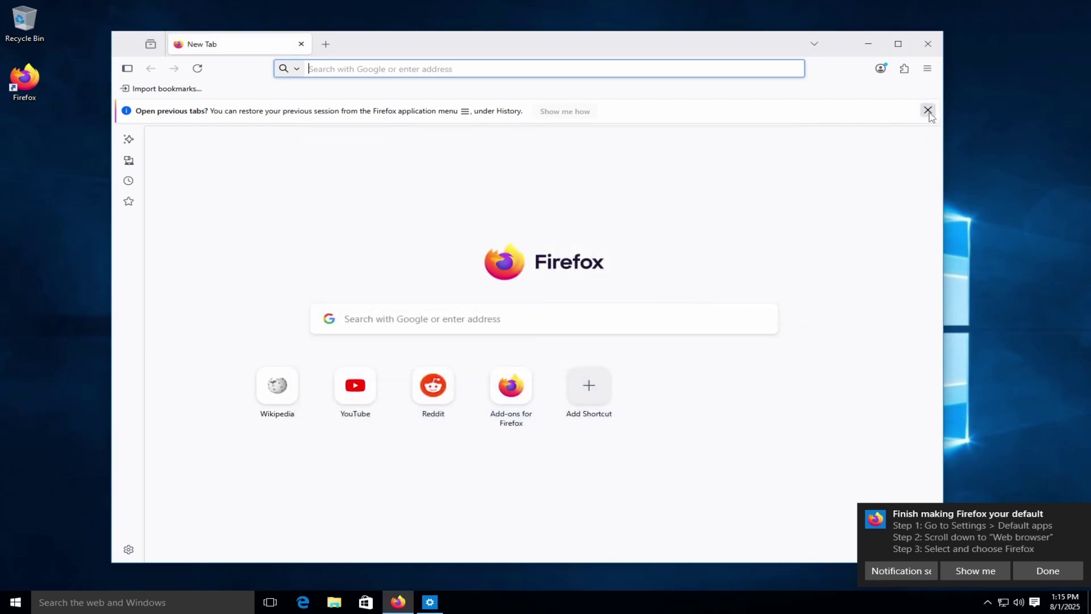
Dismiss Firefox's previous-tabs notice and the default-browser notification, and load 7-zip.org
click(928, 110)
click(1046, 571)
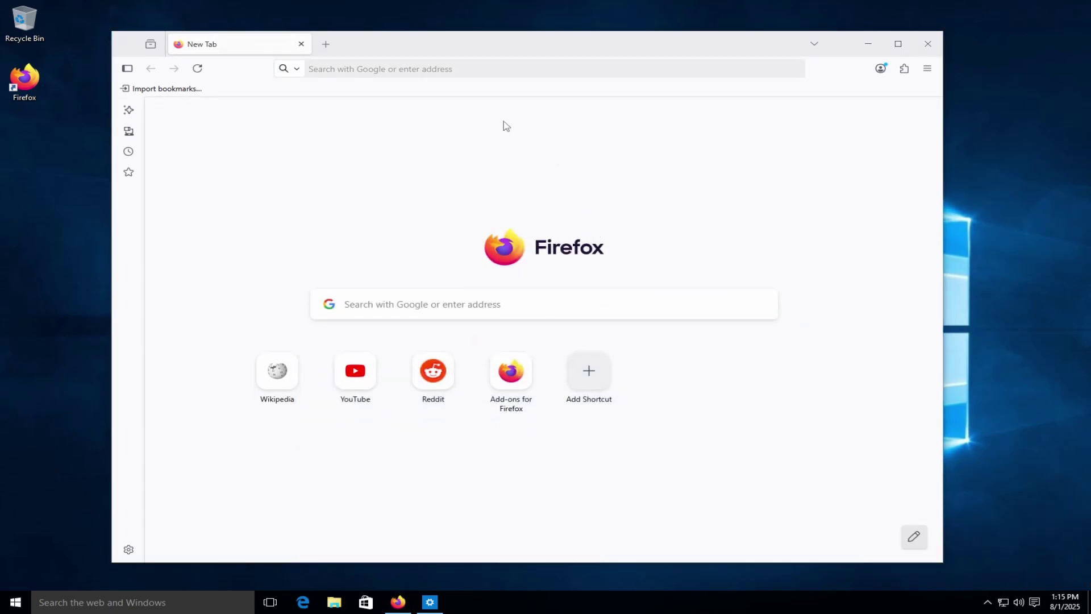
click(503, 68)
text(7)
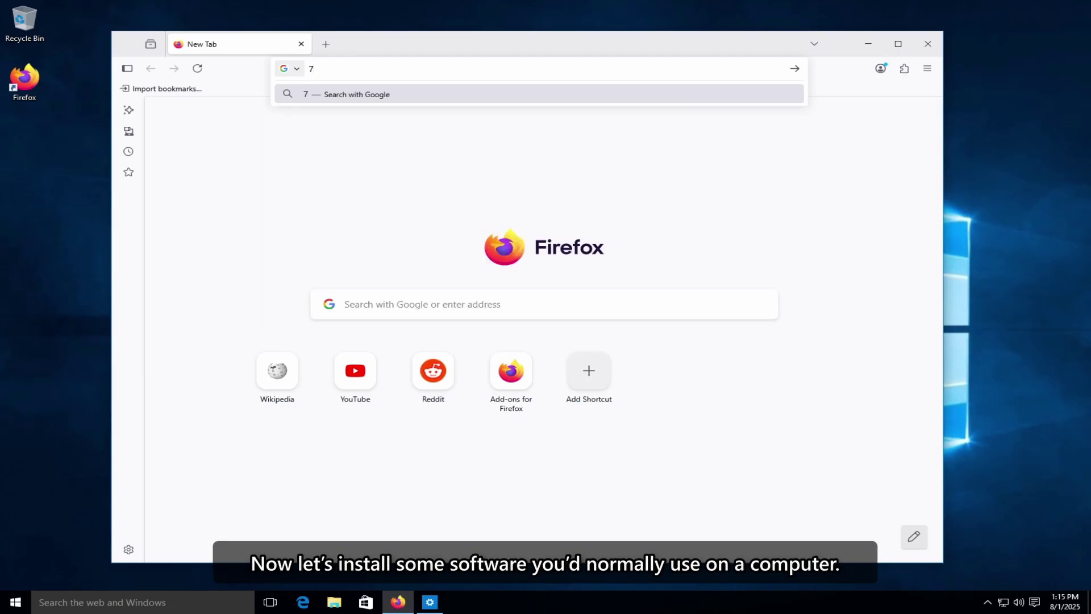
text(-zip.org)
key(Return)
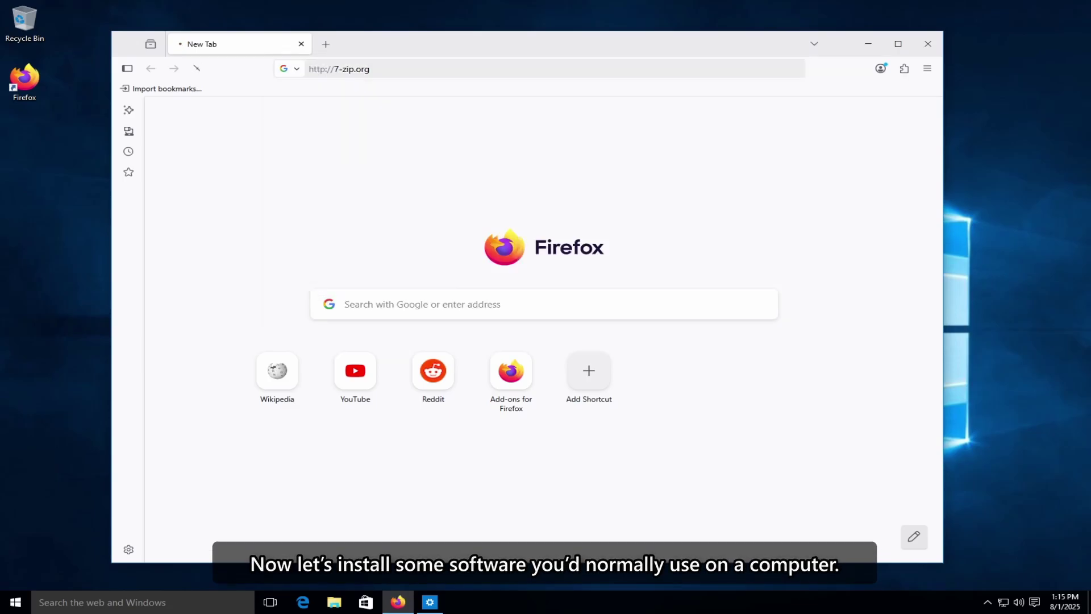
Download the 64-bit x64 version of 7-Zip 25.00, install it, and close its setup
click(303, 192)
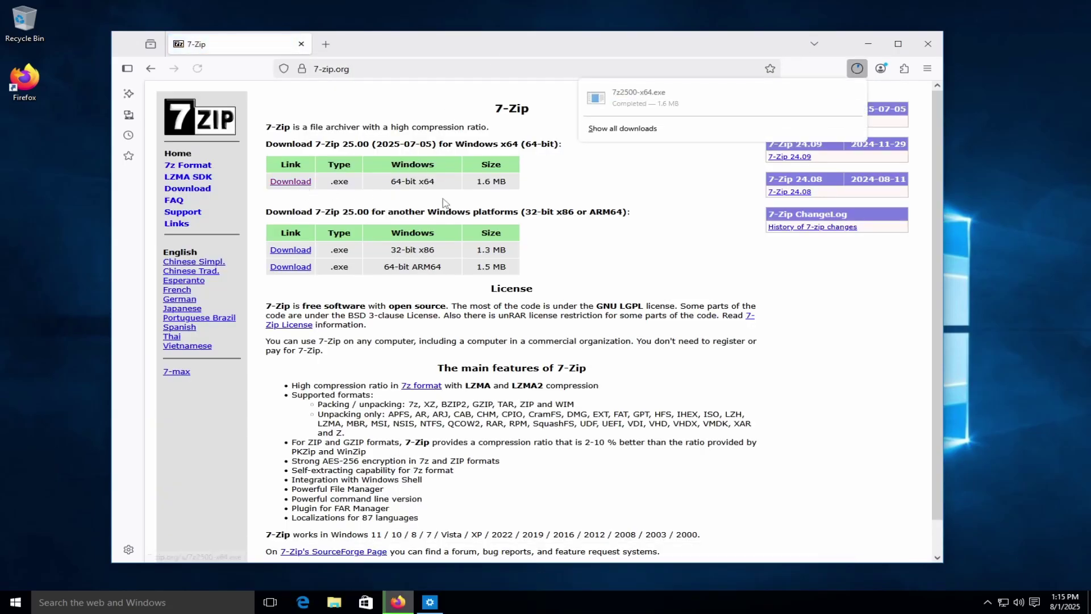
click(624, 114)
click(596, 318)
click(534, 339)
click(534, 339)
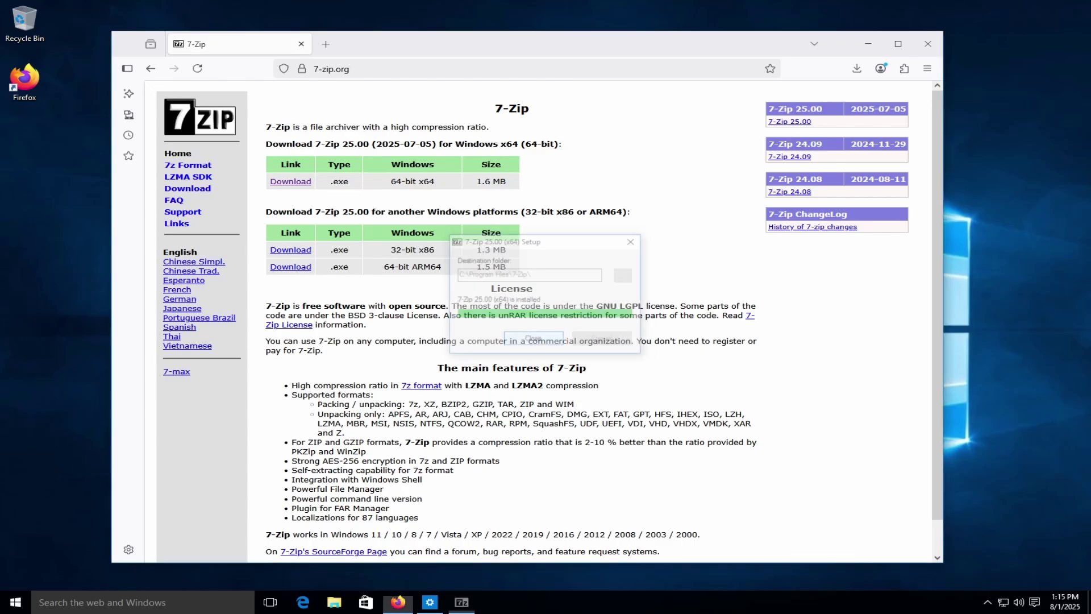
Launch the newly installed 7-Zip File Manager as administrator
key(super)
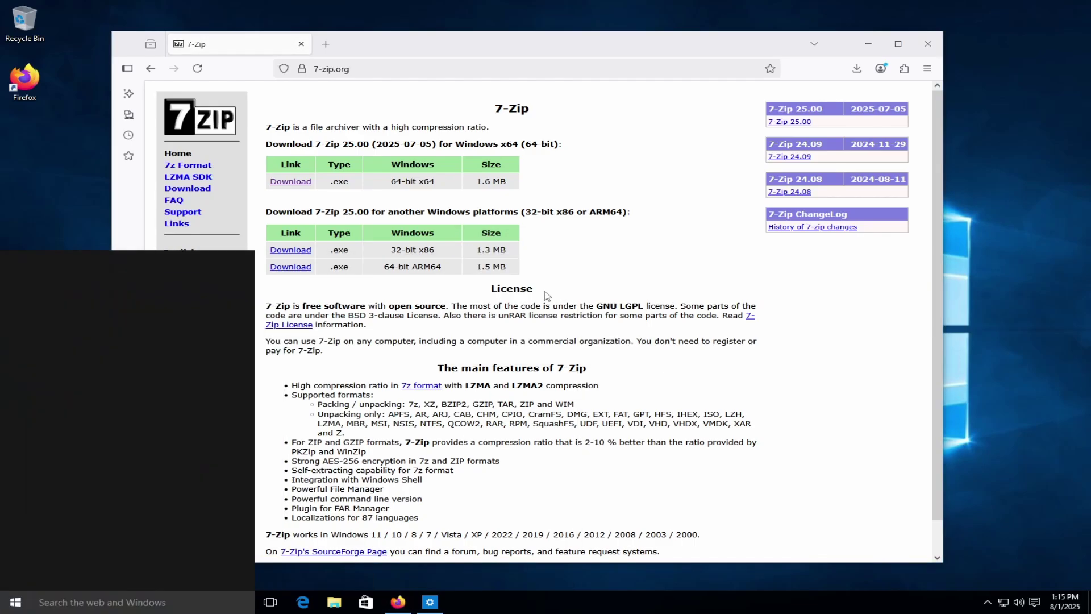
click(16, 601)
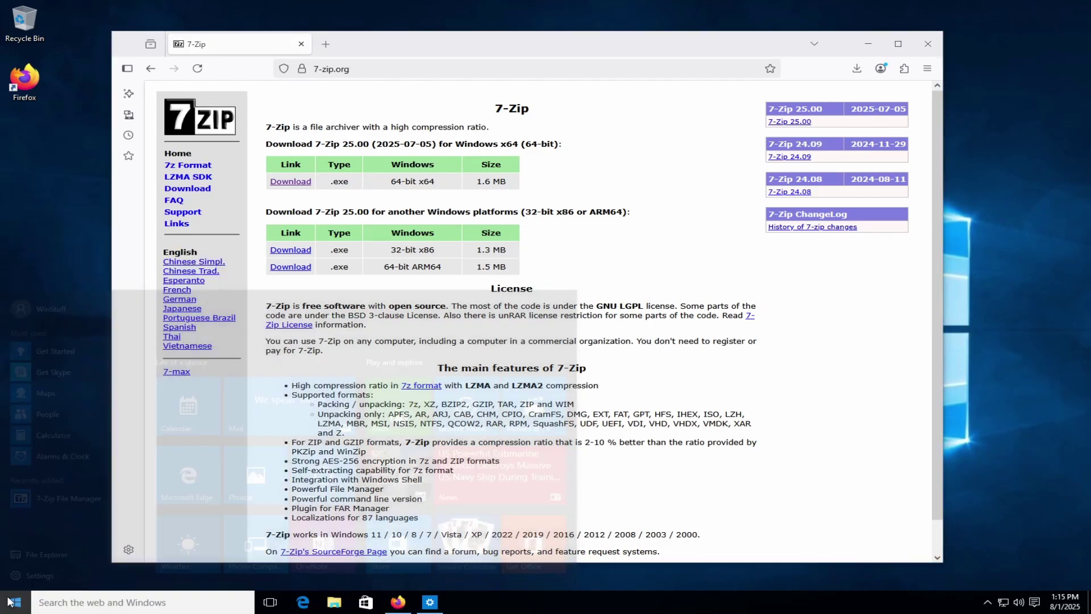
right_click(61, 465)
click(105, 534)
Associate archive file types with 7-Zip in its options, apply the change, and close 7-Zip
click(146, 41)
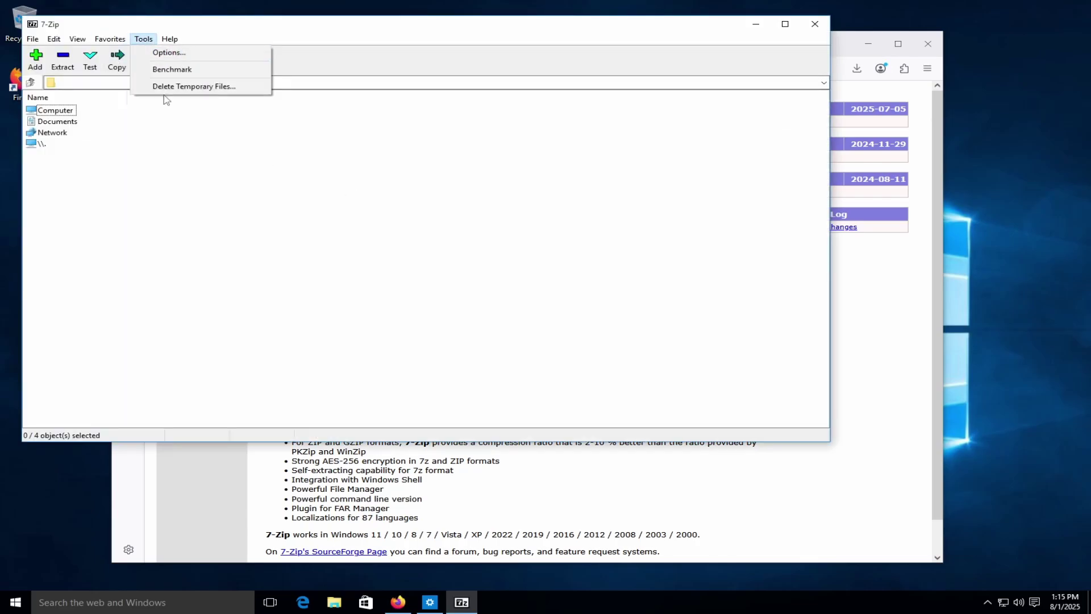
click(165, 53)
click(144, 84)
click(245, 84)
click(269, 351)
click(163, 351)
click(814, 24)
Search the web for K-Lite, consent to Codec Guide's data request, and download K-Lite Codec Pack Standard from Server 1
click(726, 69)
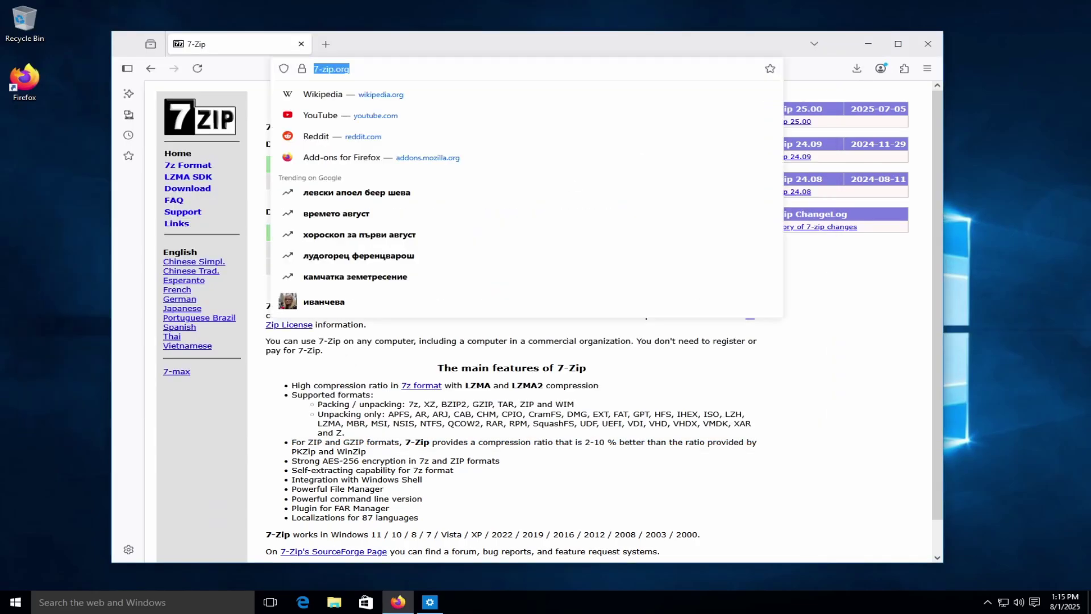
text(k-litwe)
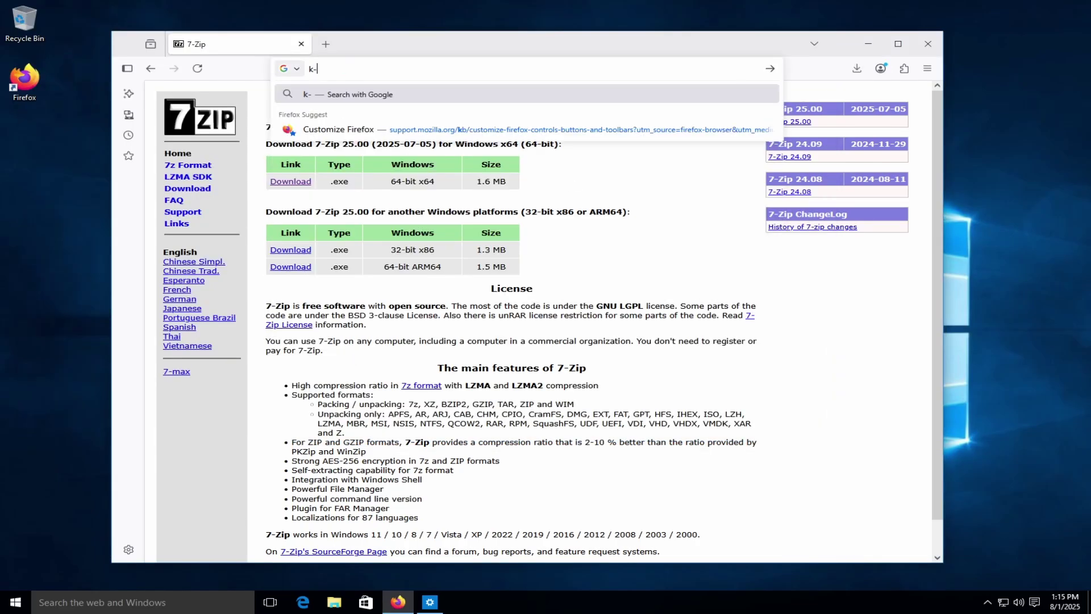
key(Return)
click(441, 519)
click(271, 282)
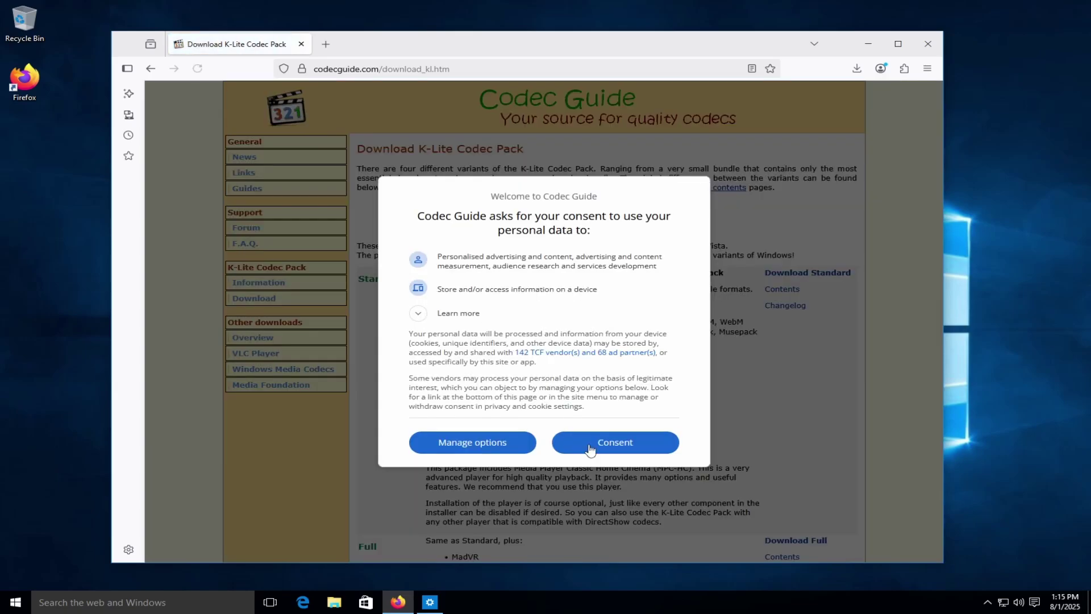
click(614, 441)
click(802, 272)
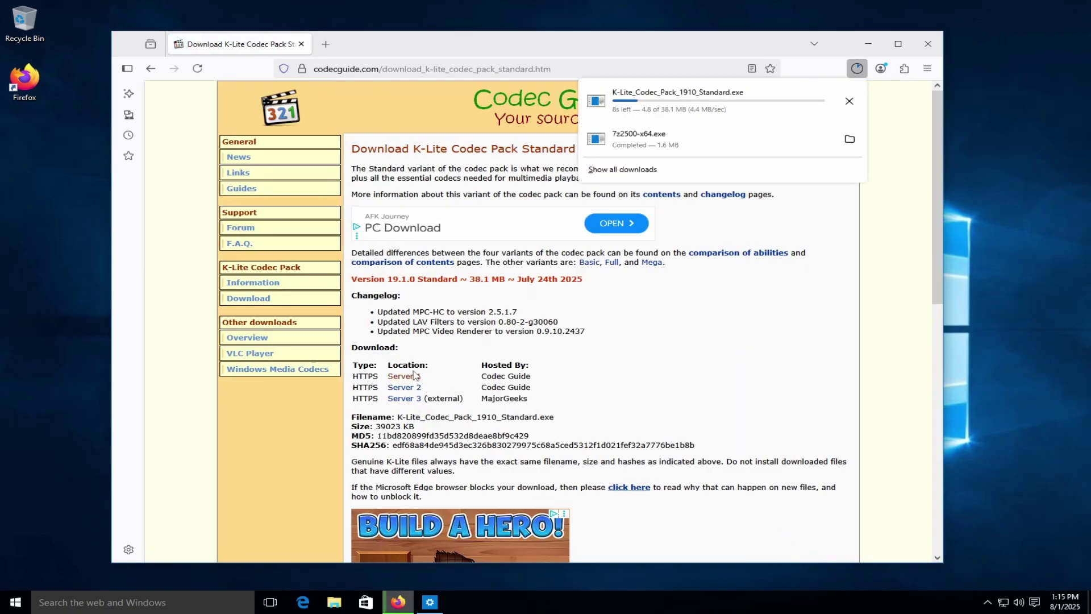
Search Firefox's add-ons for uBlock and add the uBlock Origin extension with its required permissions
click(323, 45)
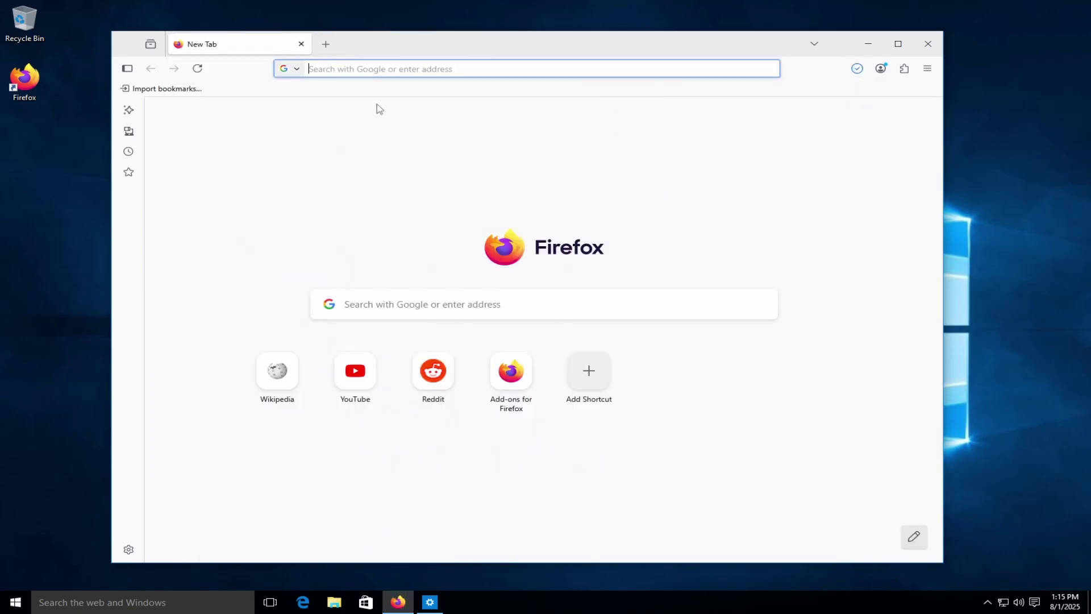
key(ctrl+shift+a)
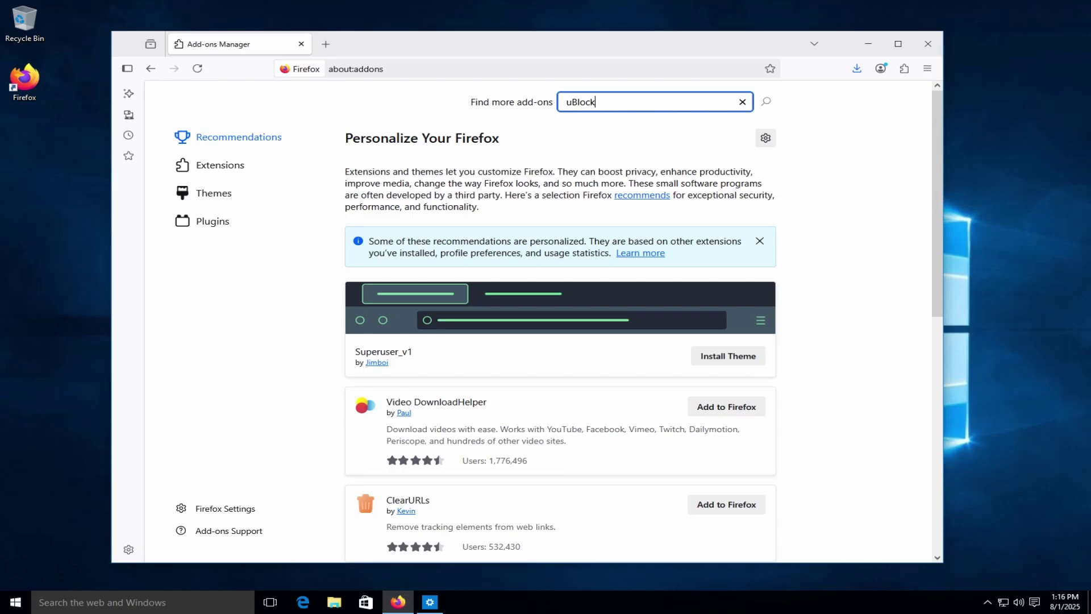
text(uBlock)
key(Return)
click(523, 281)
click(826, 198)
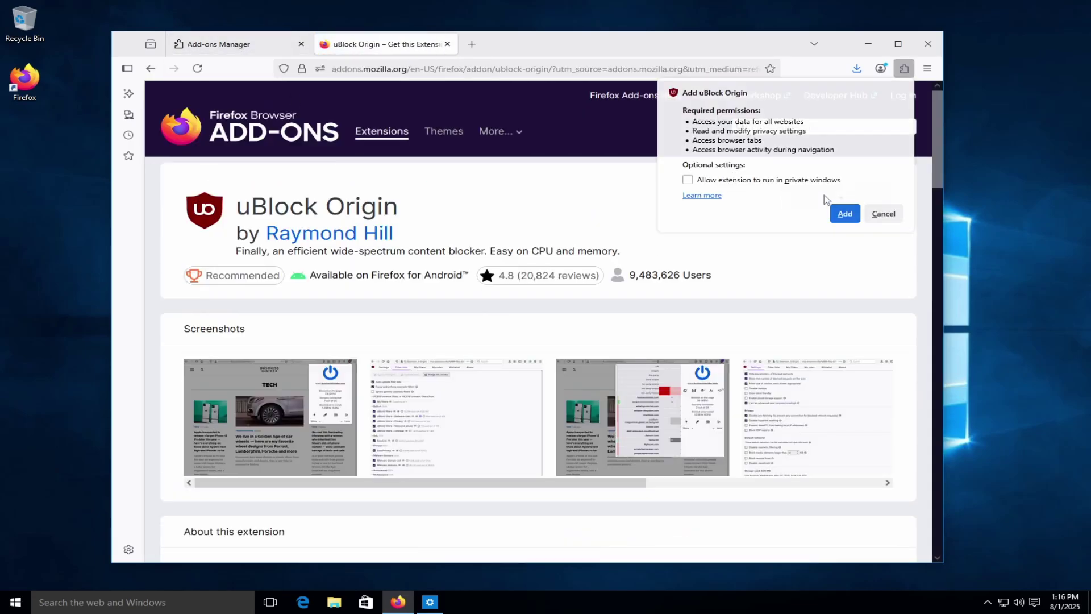
click(840, 215)
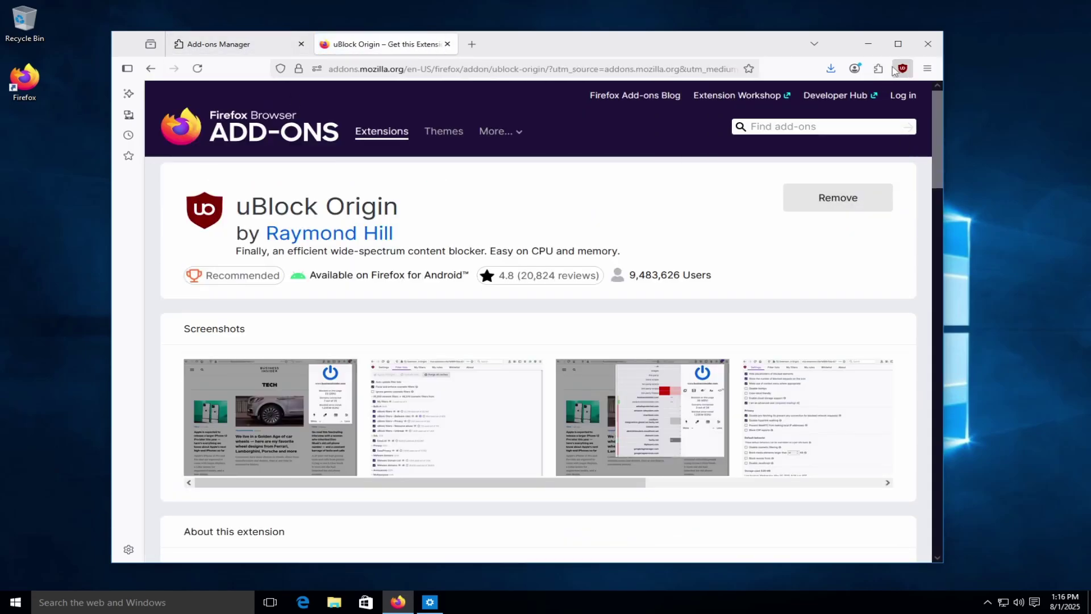
Check the uBlock Origin extension in the browser and close the two add-ons tabs
click(896, 69)
click(685, 214)
click(447, 44)
click(324, 43)
click(301, 44)
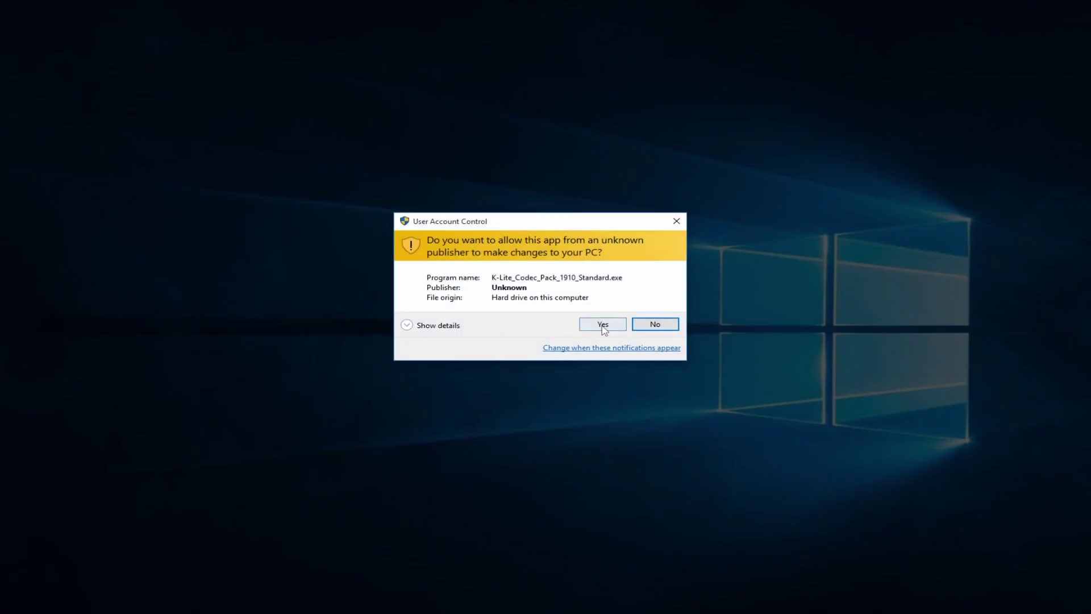
Allow the K-Lite Codec Pack 19.1.0 Standard installer, complete its setup, and have it open the Windows default app settings
click(603, 324)
click(639, 430)
click(639, 431)
click(639, 430)
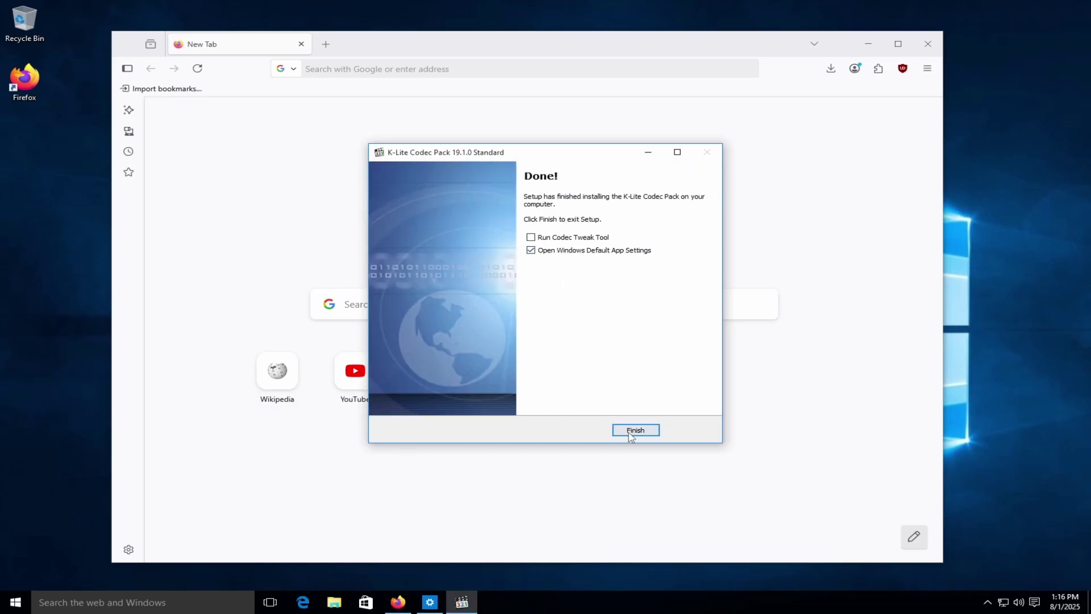
click(630, 435)
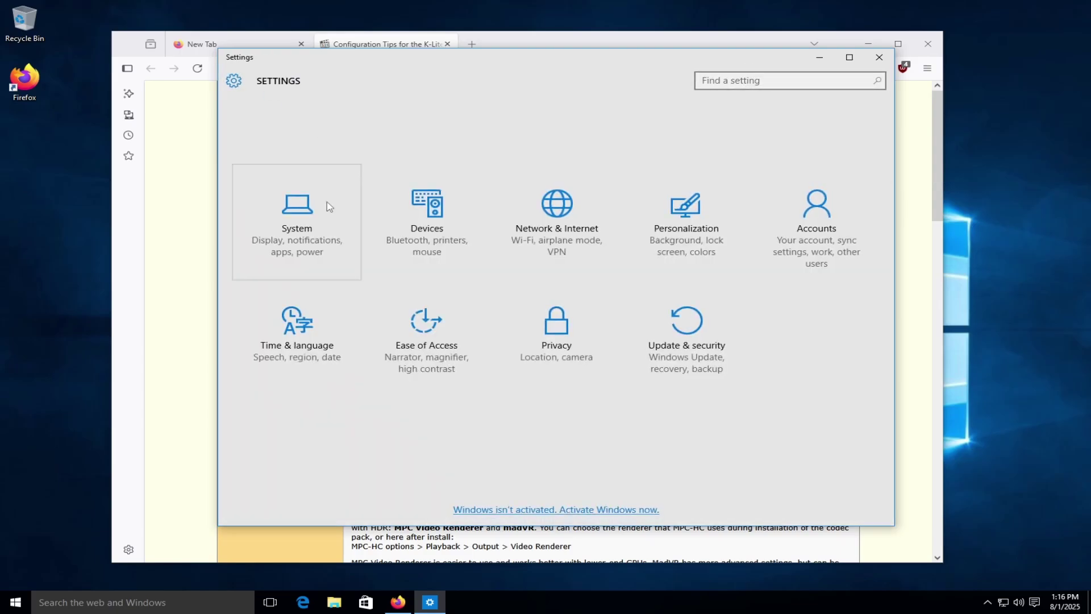
Find the default apps page in Settings, review the assigned apps, choose the default music player, and close Settings
click(768, 85)
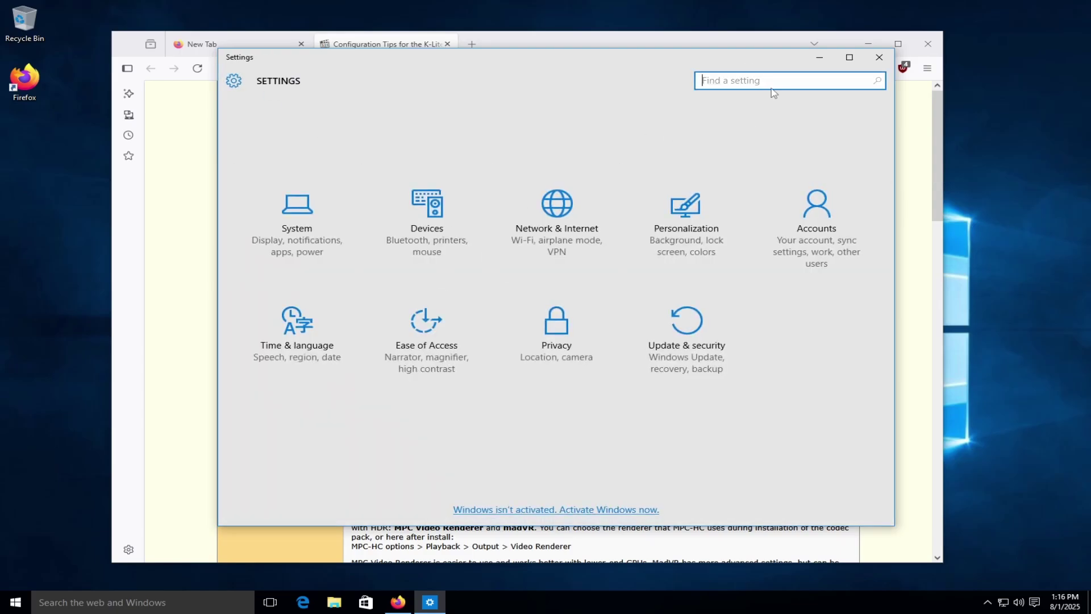
text(defa)
key(Return)
scroll(581, 379, down, 3)
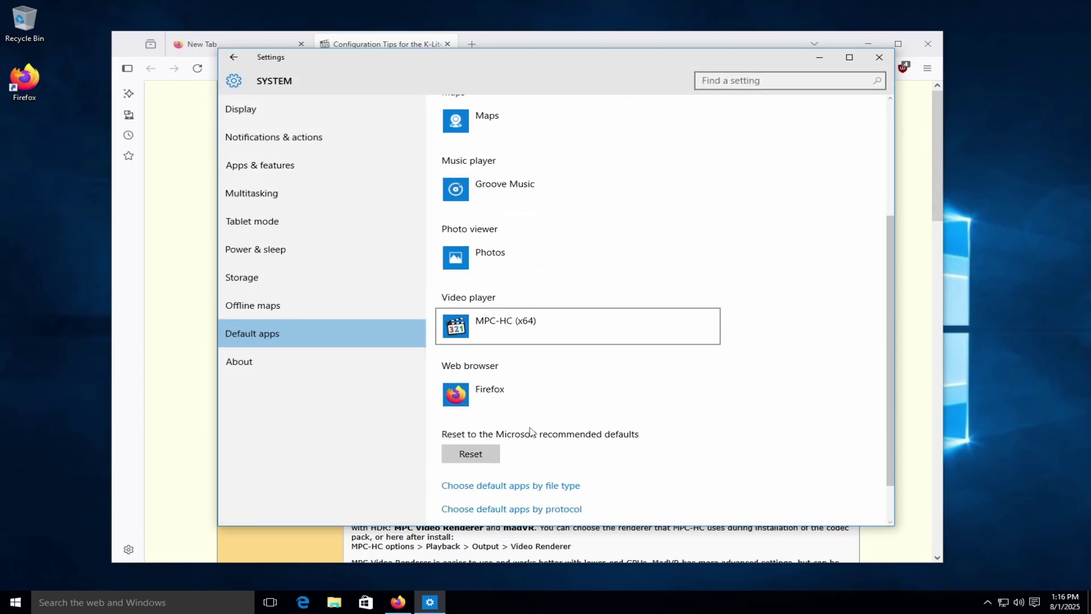
scroll(528, 428, up, 2)
click(504, 312)
click(521, 195)
click(883, 57)
Launch MPC-HC from a system search and open its options
key(super)
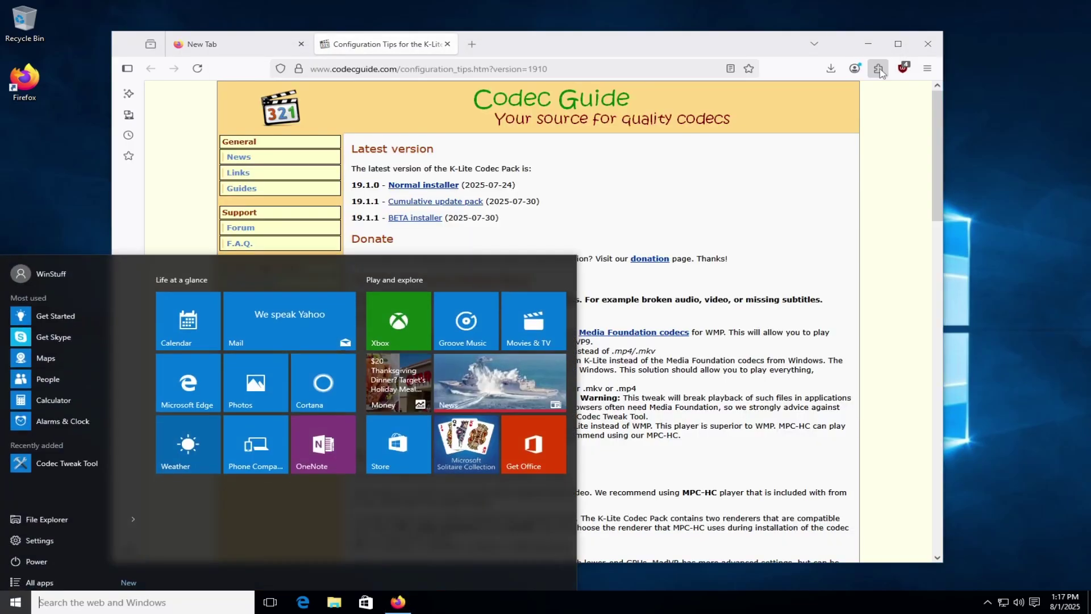
text(mpc)
key(Down)
key(Return)
click(573, 211)
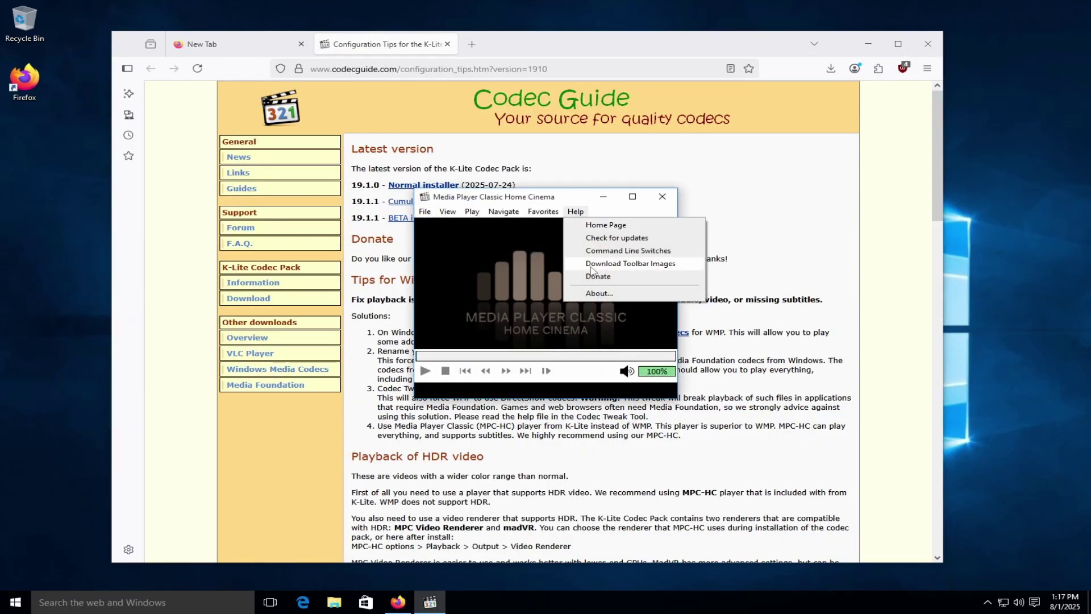
mouse_move(447, 211)
click(505, 455)
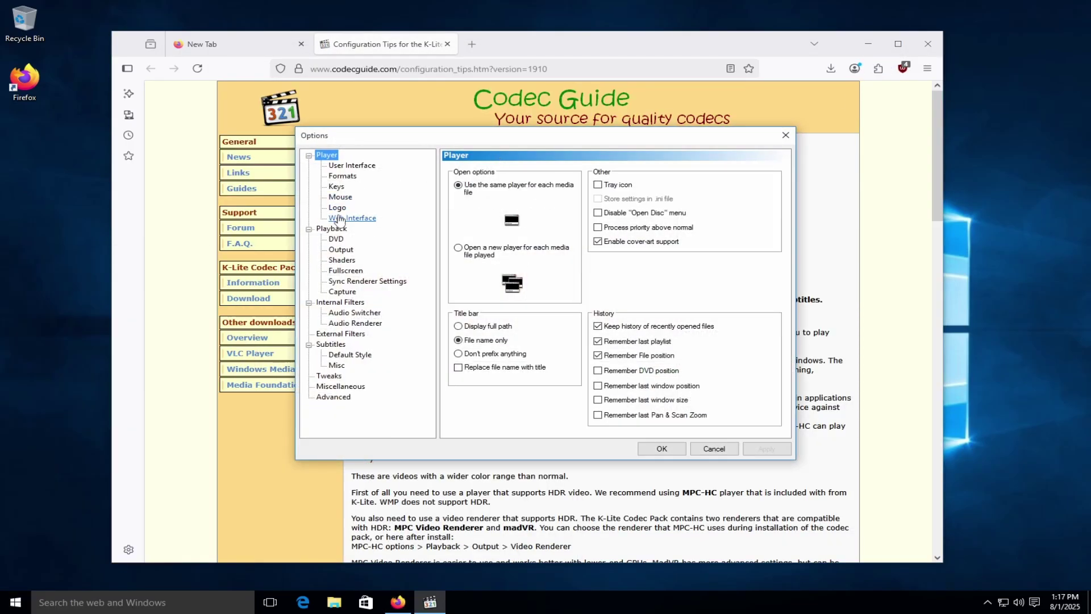
Modify the player's file format associations with administrator rights and confirm the options
click(342, 176)
click(586, 356)
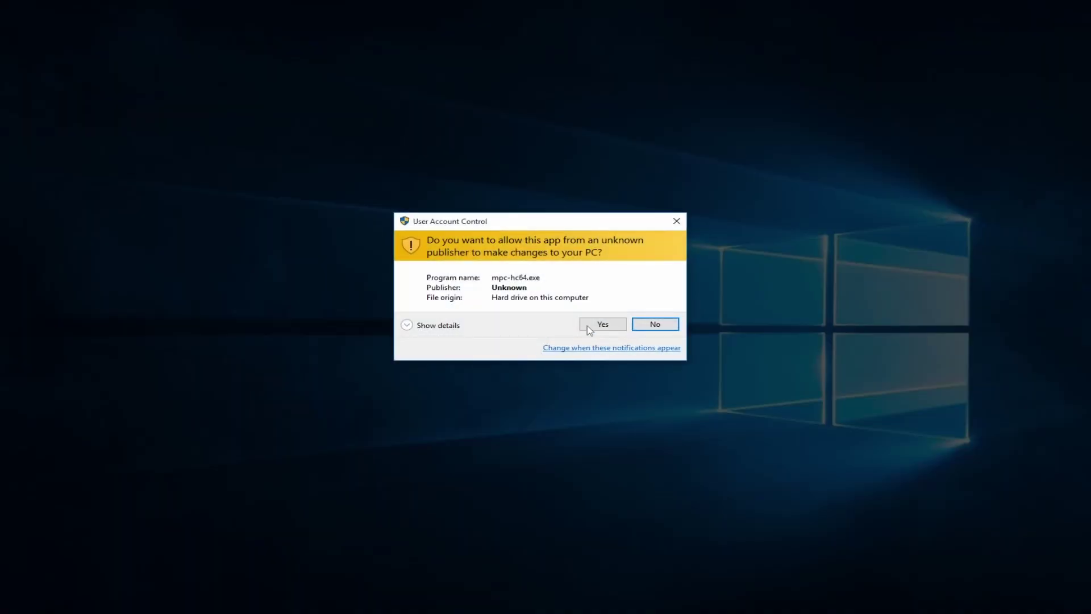
click(593, 325)
click(767, 191)
click(662, 448)
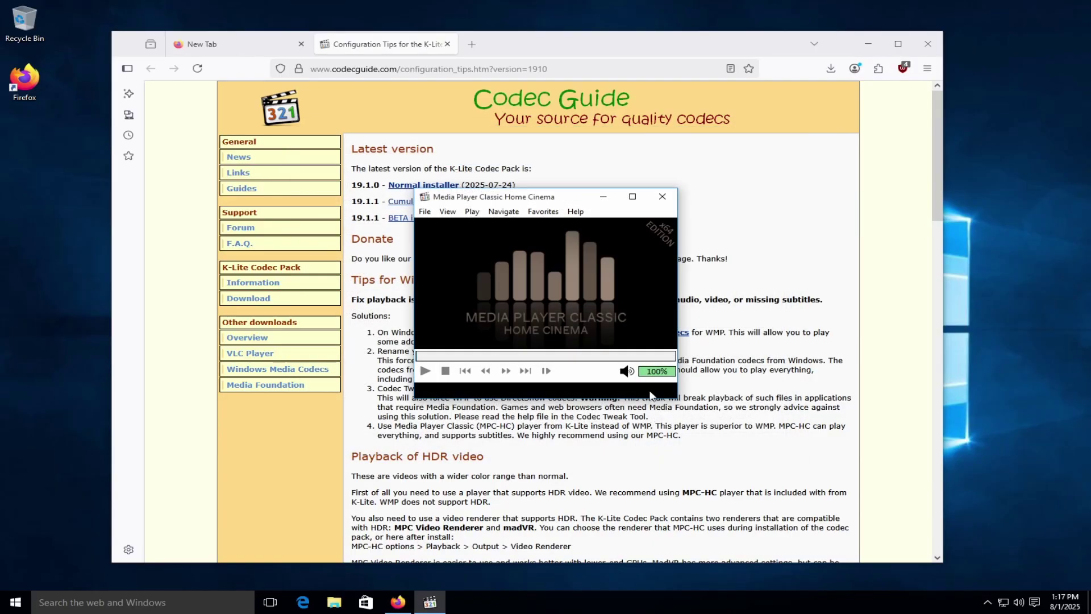
Close the Codec Guide page, go to discord.com, and download Discord for Windows
click(471, 44)
click(447, 44)
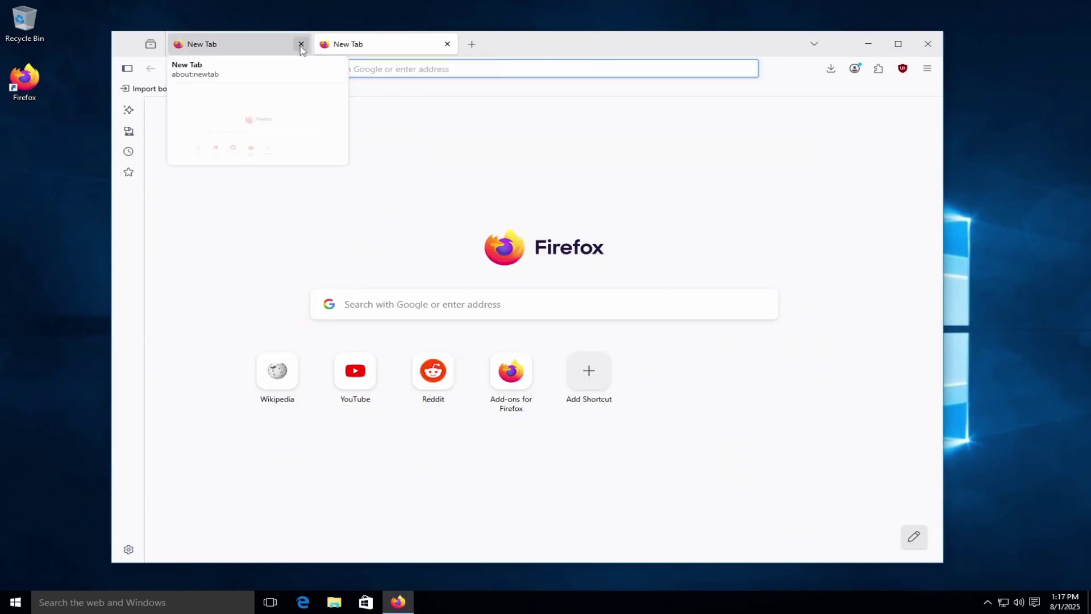
click(301, 44)
text(discord.com)
key(Return)
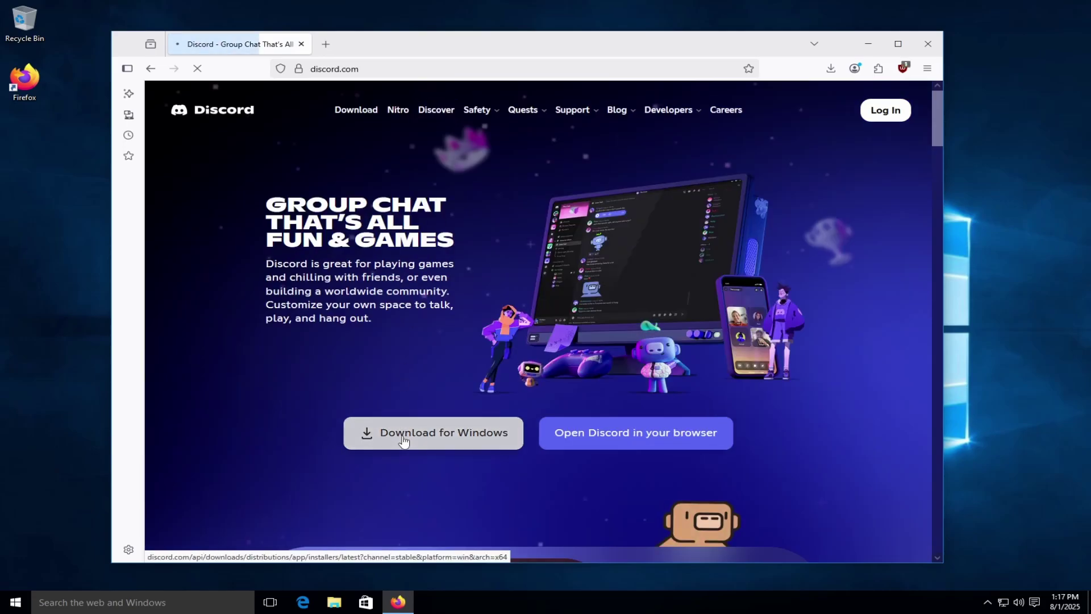
click(404, 434)
scroll(374, 298, down, 3)
scroll(373, 299, down, 3)
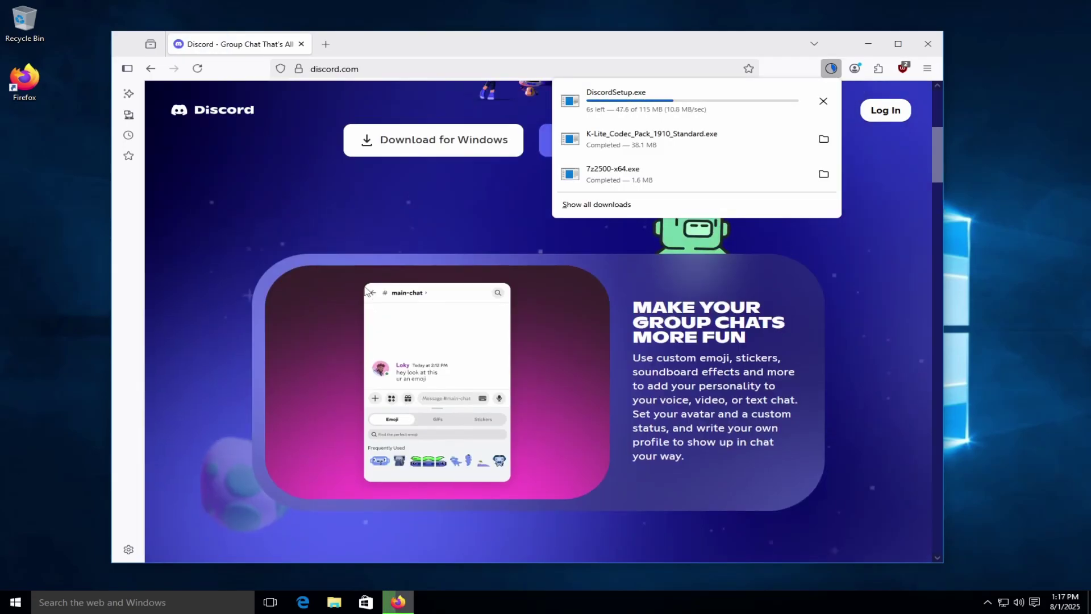
scroll(374, 300, up, 5)
Search the web for Steam, open its official site, and download the Steam installer from the About page
click(301, 44)
text(t)
key(BackSpace)
text(steam)
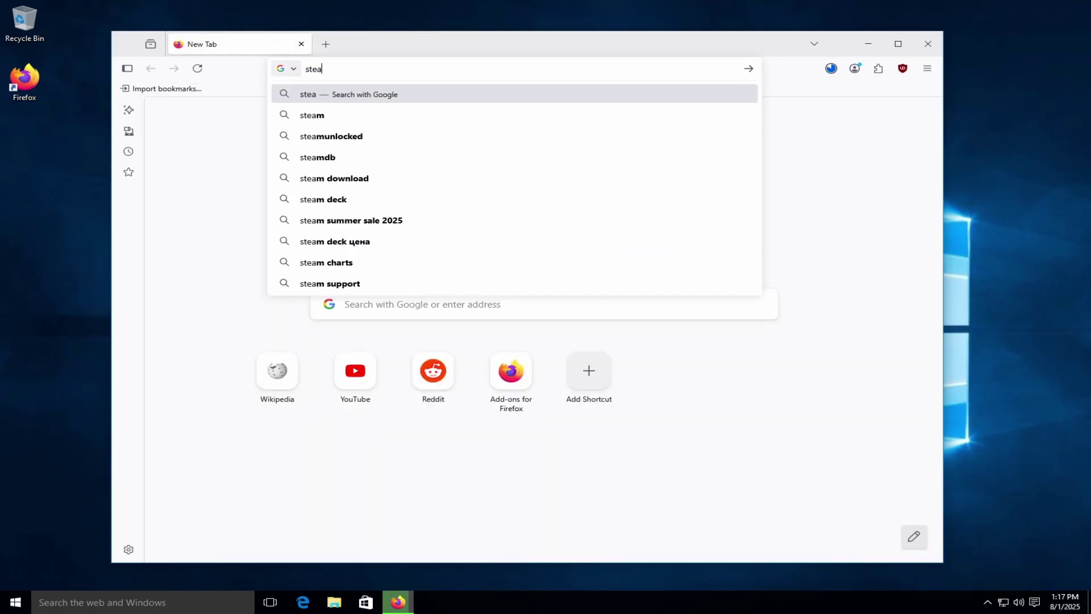
key(Return)
click(257, 215)
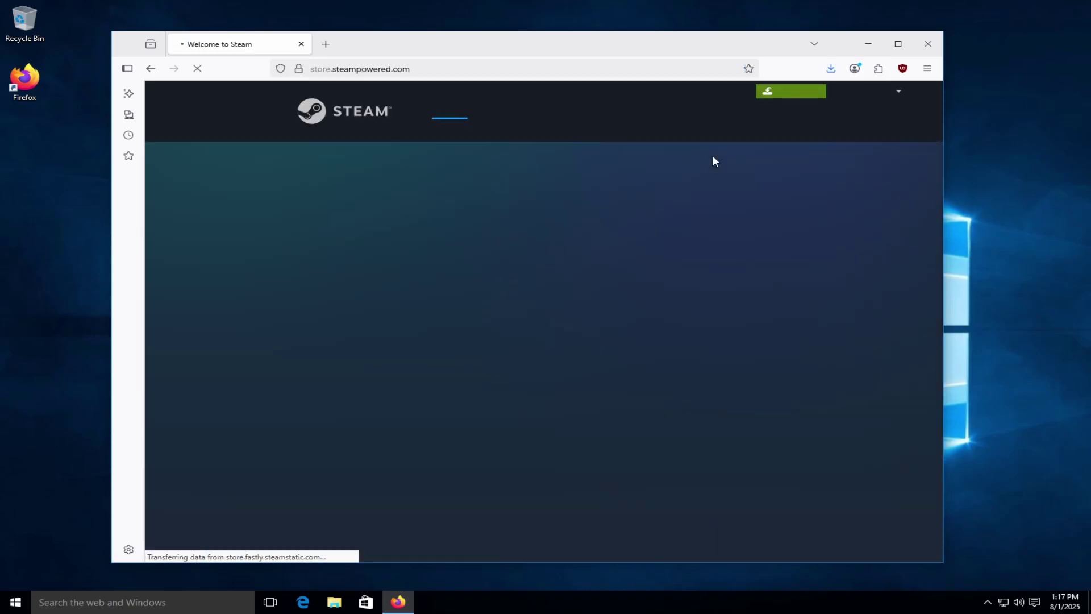
click(558, 110)
click(307, 364)
click(492, 189)
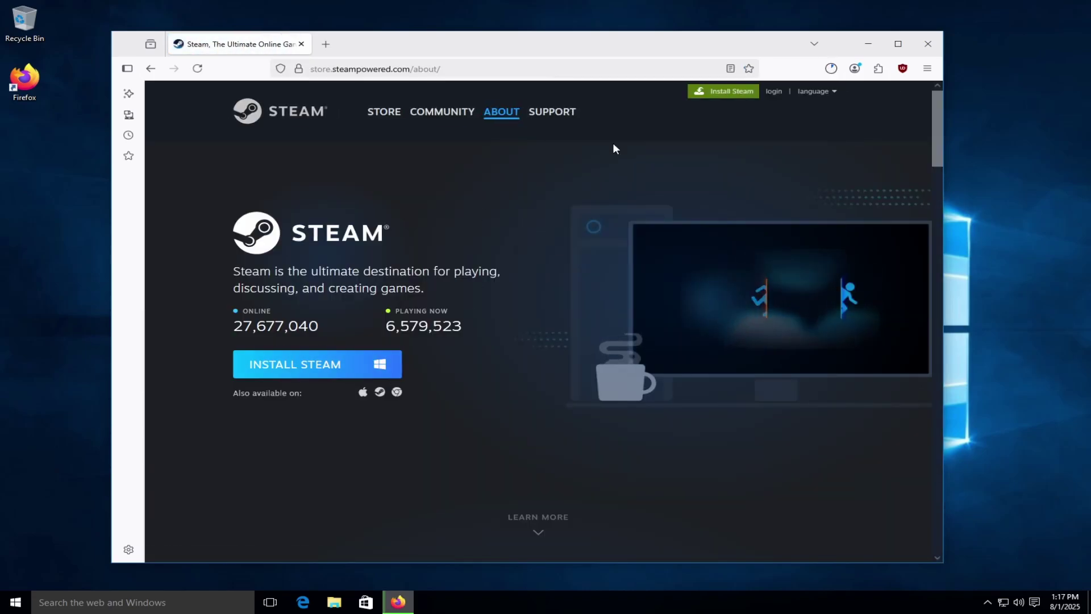
View Discord's login window, close the Discord page opened in the browser, and close the Discord window
click(754, 510)
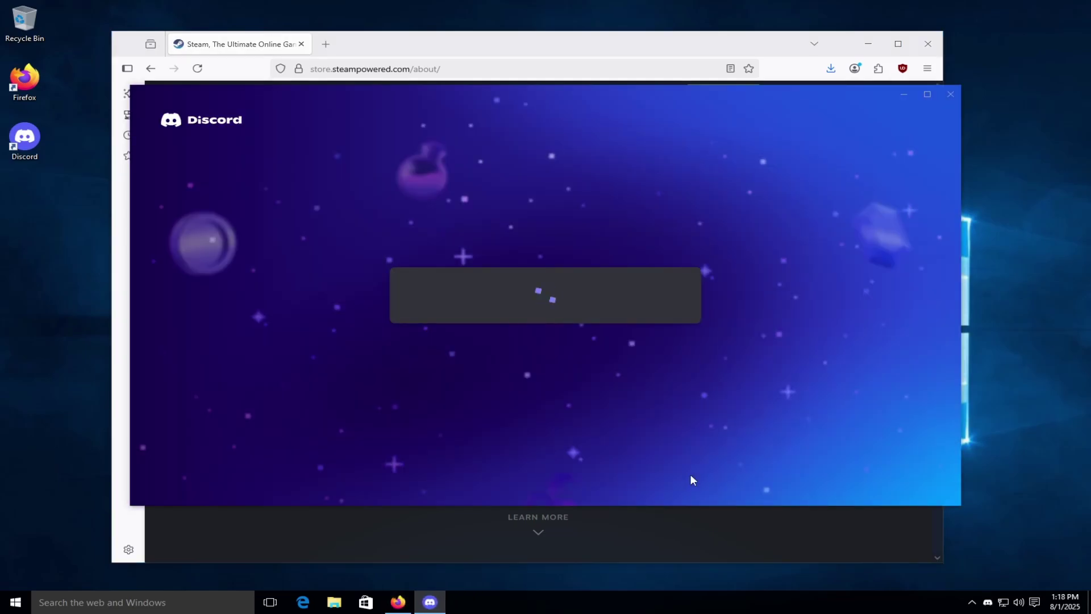
click(574, 438)
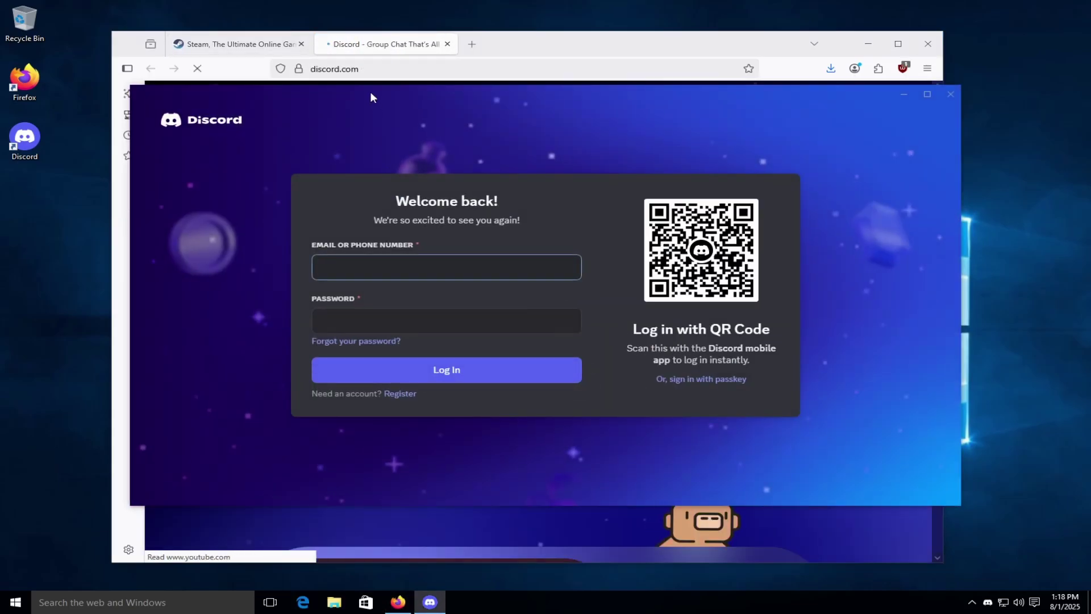
drag(370, 91, 294, 252)
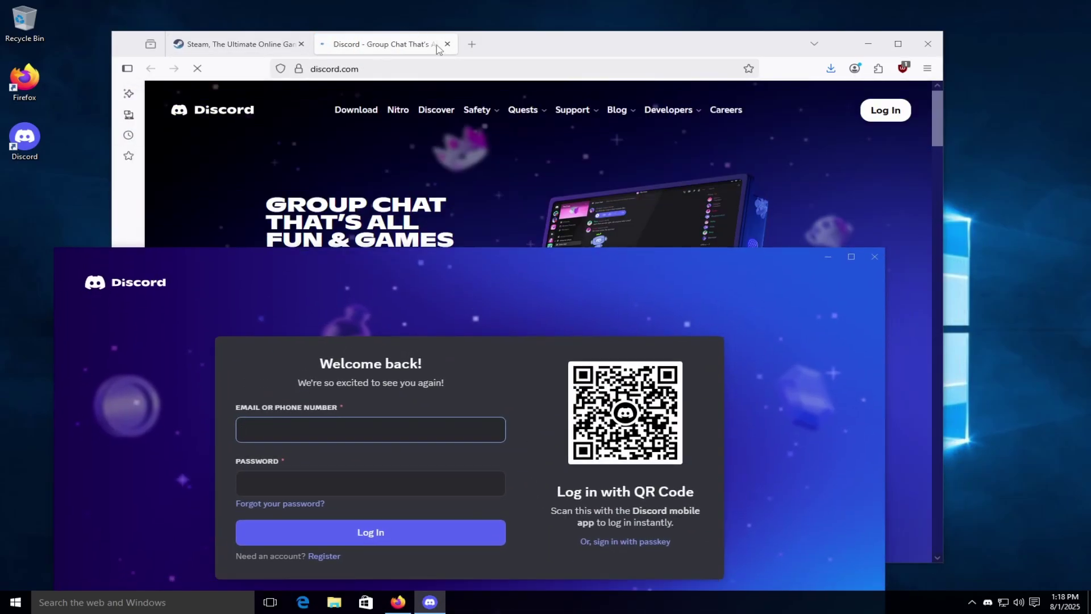
click(446, 44)
click(431, 601)
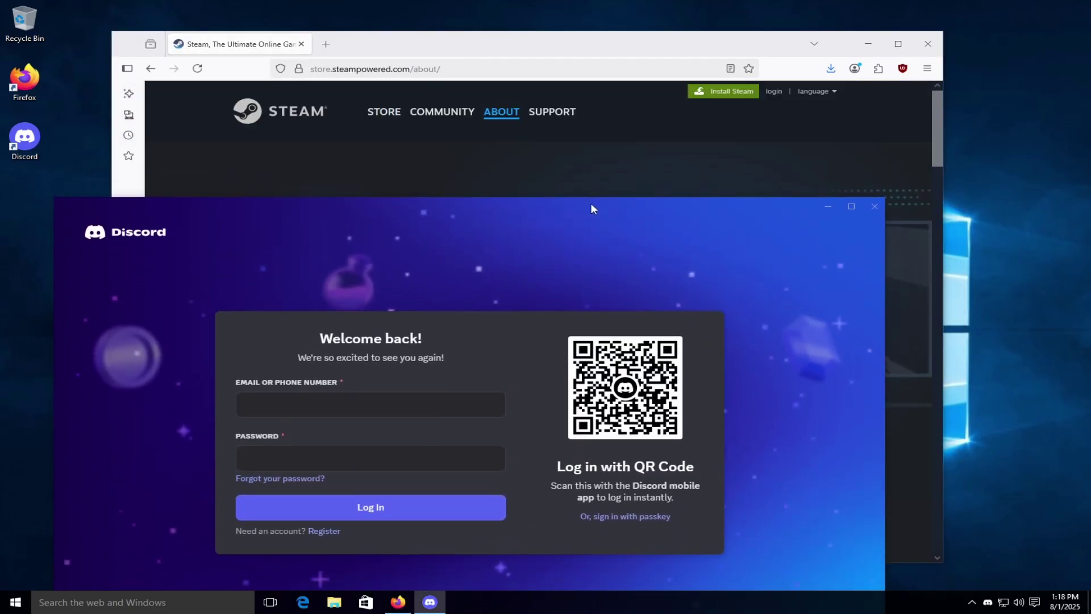
drag(591, 203, 666, 74)
click(948, 72)
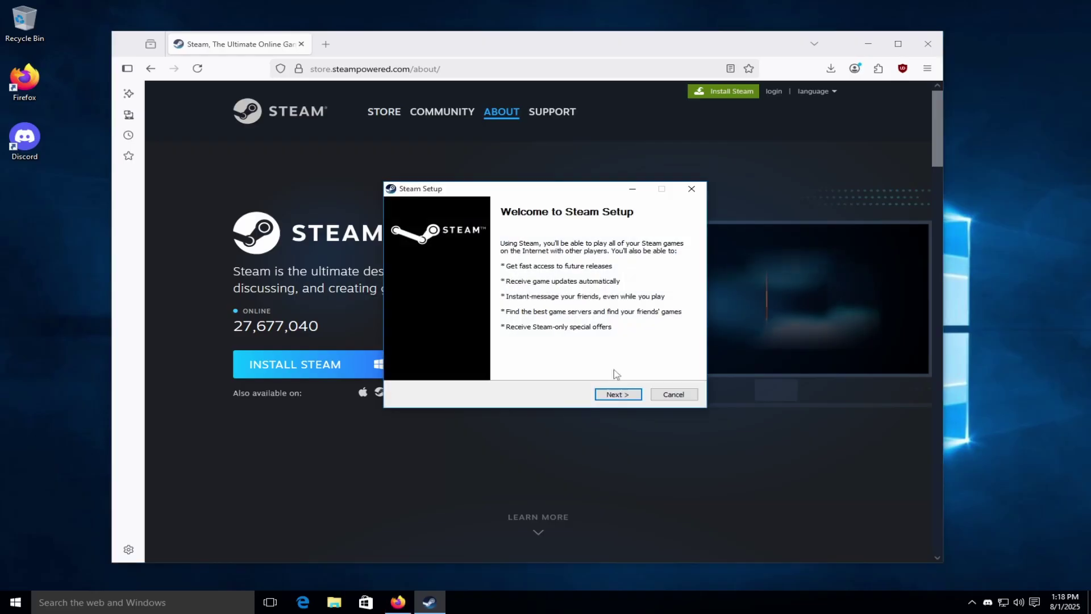
Proceed with the Steam installation and close the Steam web page
click(618, 393)
click(301, 44)
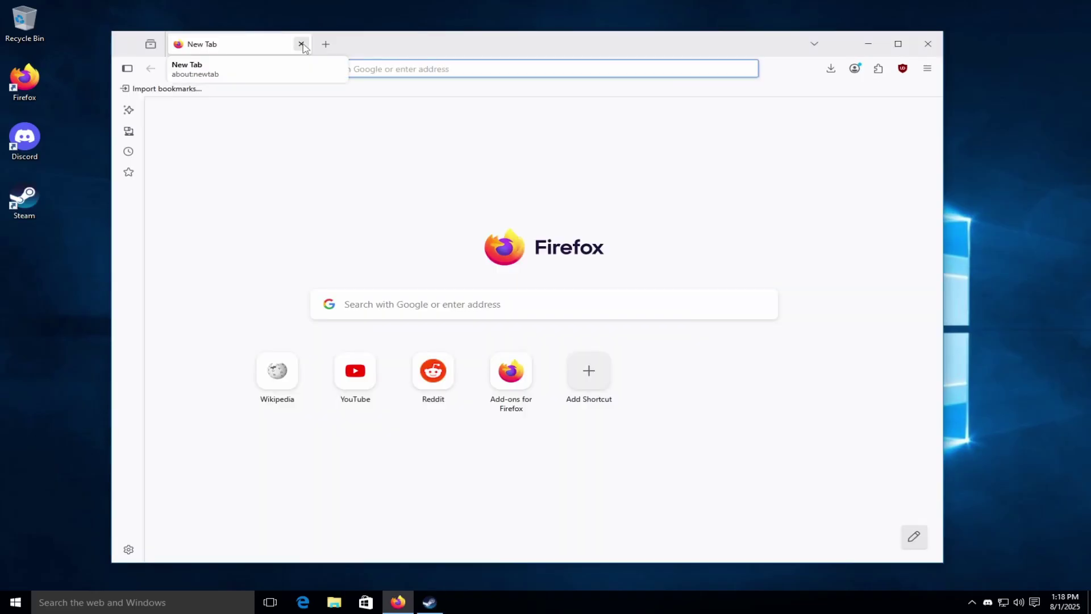
Look for desktop icon settings on the Colors and Themes pages of Personalization, and close Settings
right_click(26, 267)
click(68, 377)
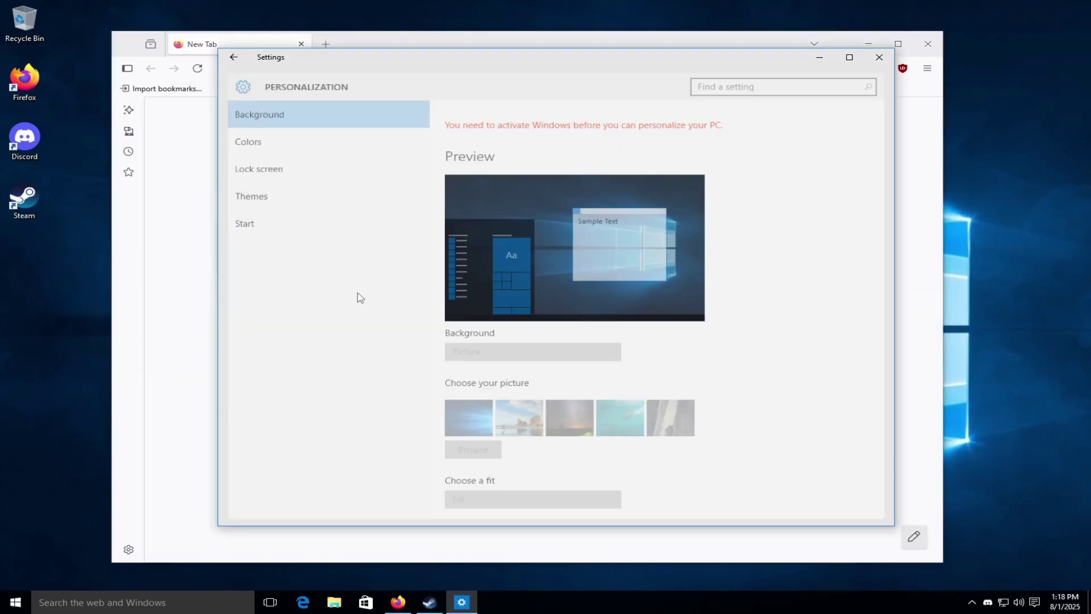
click(253, 137)
click(280, 191)
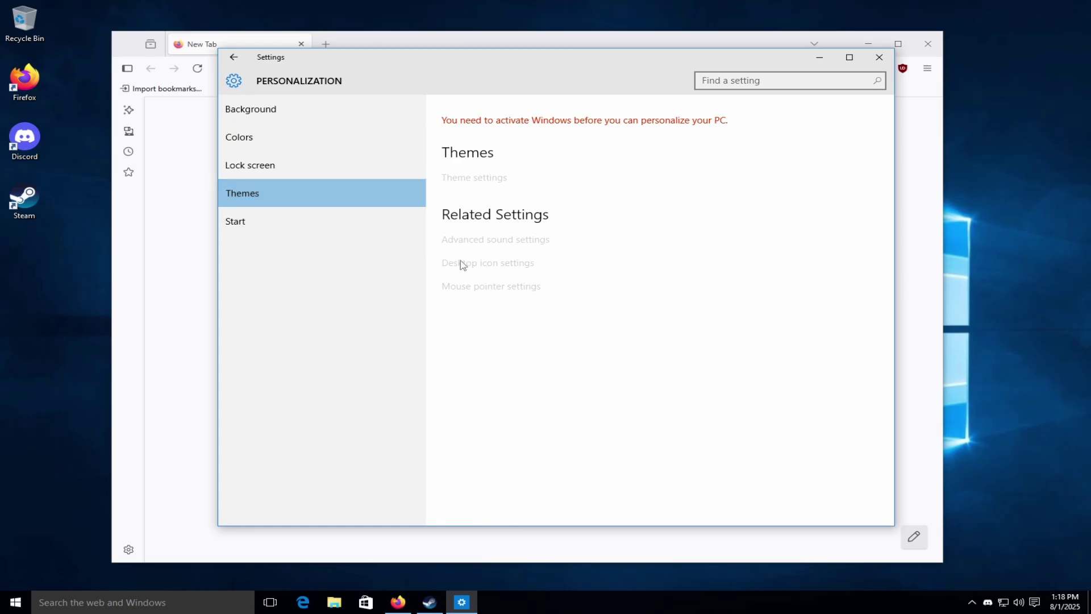
click(879, 56)
Search the system for "desktop icon" and enable the This PC icon on the desktop
key(super)
text(desktop icon)
key(Return)
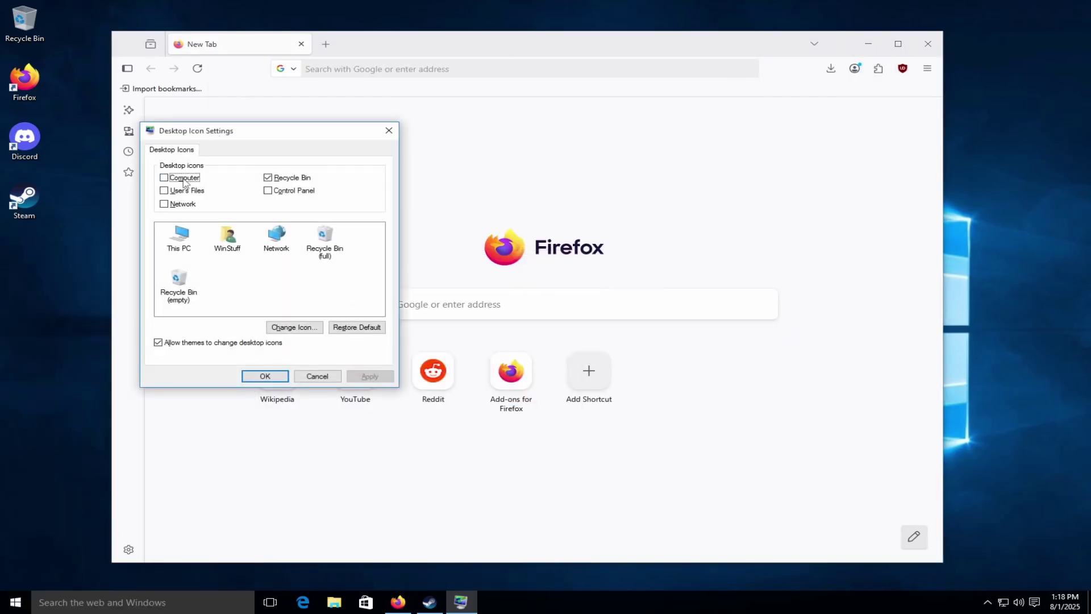
click(178, 177)
click(265, 376)
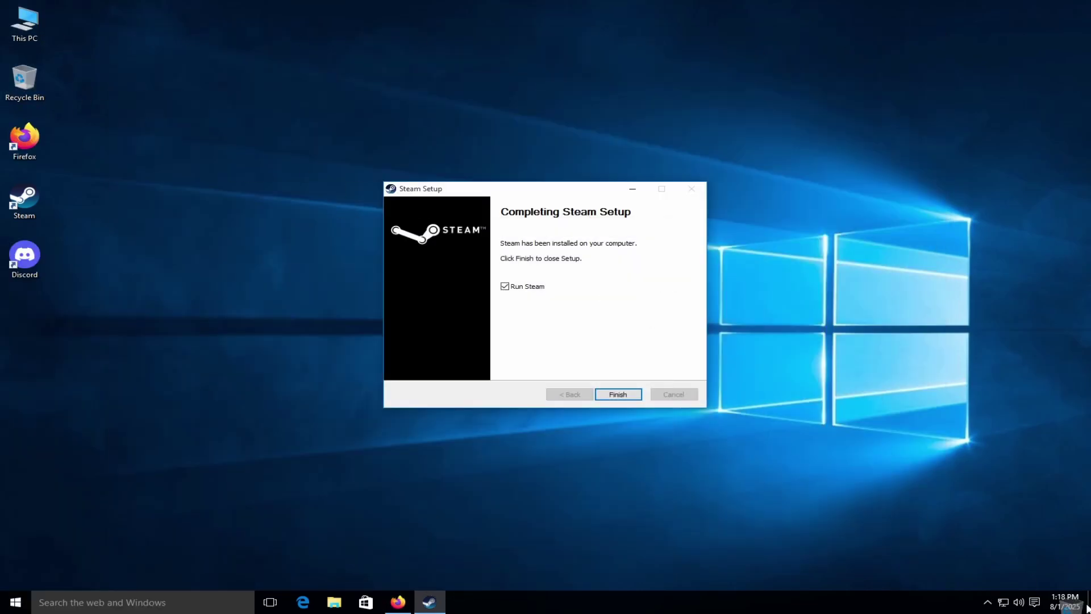
Finish Steam Setup and arrange the desktop with Firefox beside This PC and Steam directly below This PC
key(Return)
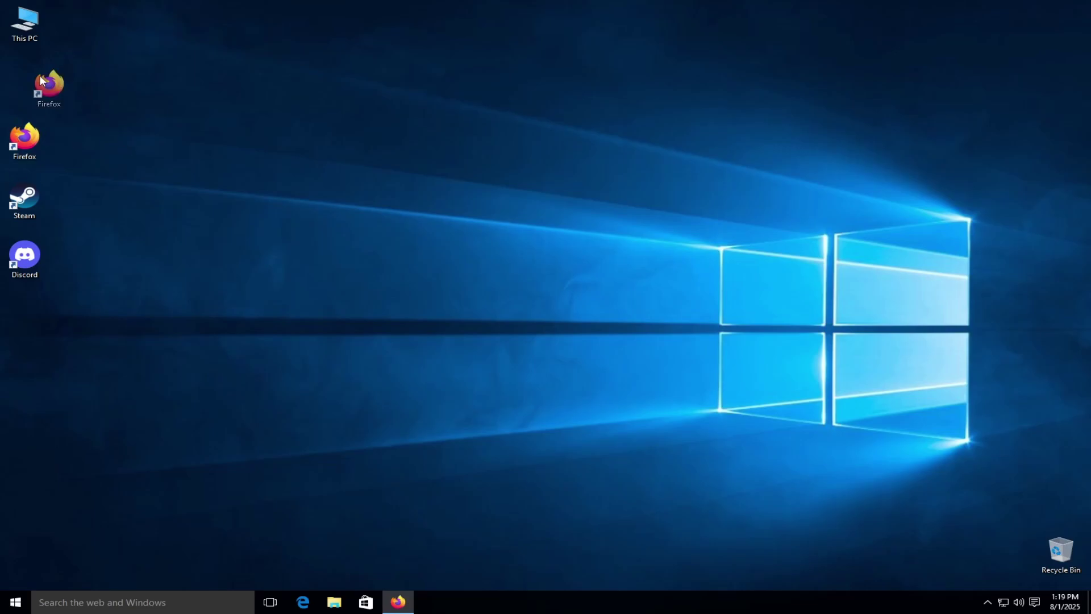
drag(40, 77, 65, 13)
drag(24, 198, 24, 81)
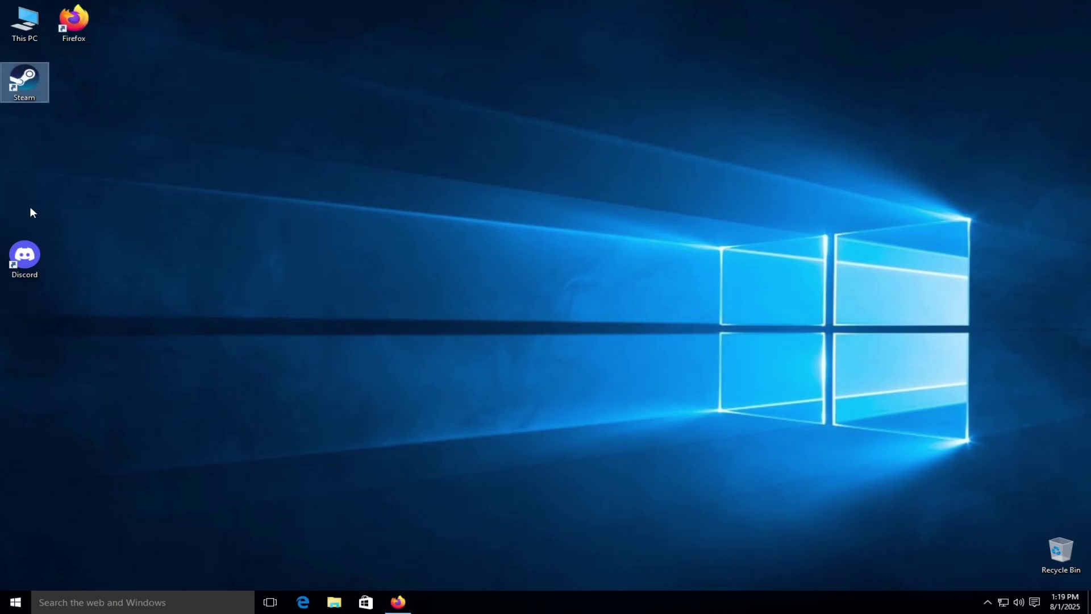
Search the web in Firefox for OBS and download the OBS Studio 31.1.2 installer for Windows
click(397, 602)
text(obs)
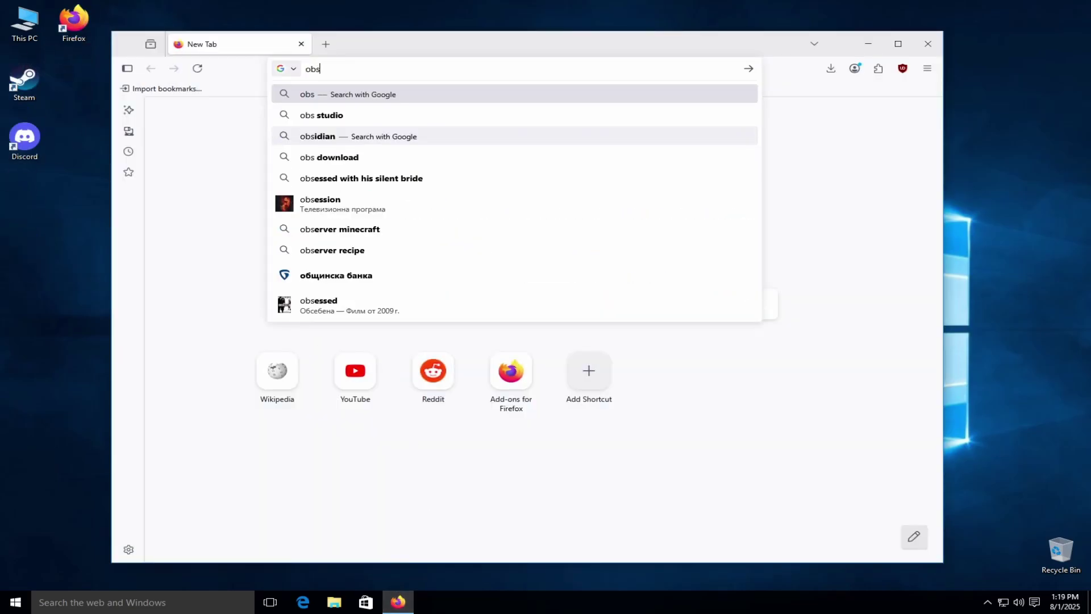
key(Return)
click(256, 206)
click(382, 318)
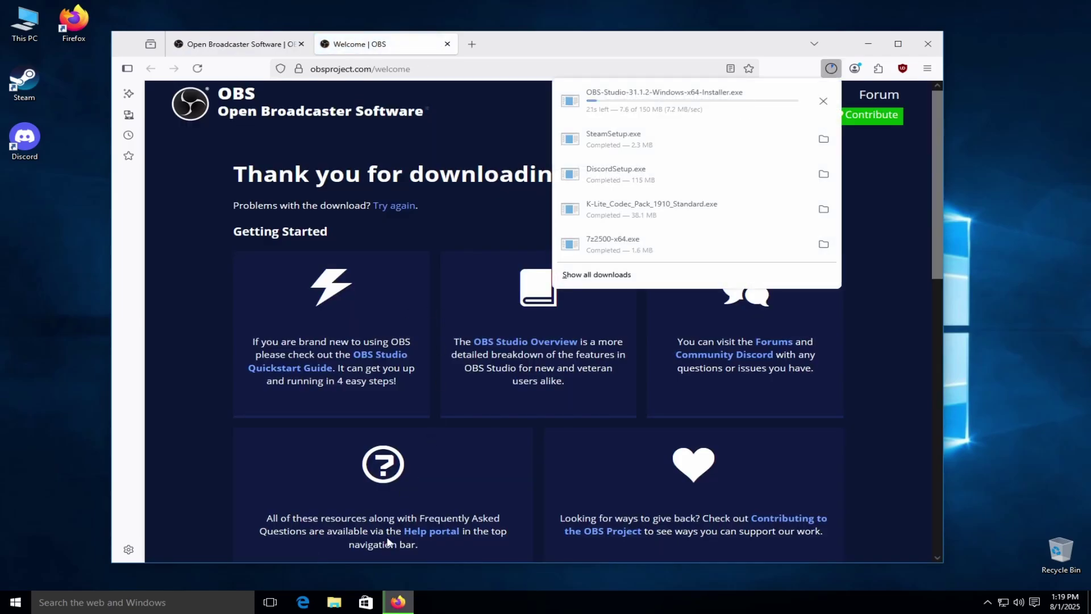
Check the Windows Update progress under Update & security and minimize Settings
key(super)
key(super+i)
click(707, 343)
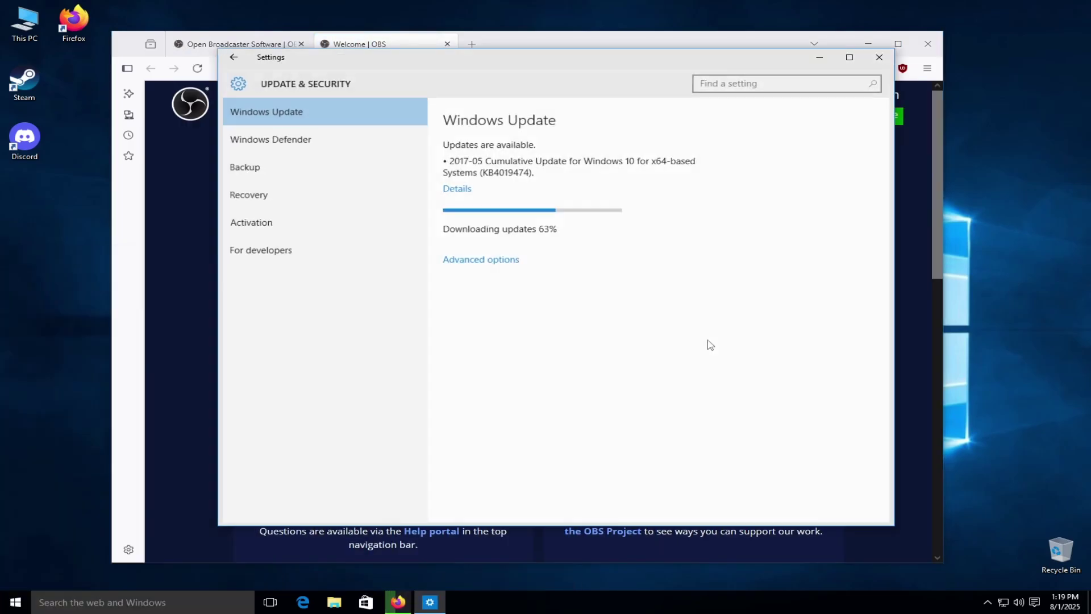
click(820, 57)
Check the OBS Studio download in Firefox and close both OBS tabs
click(831, 68)
click(830, 69)
click(447, 43)
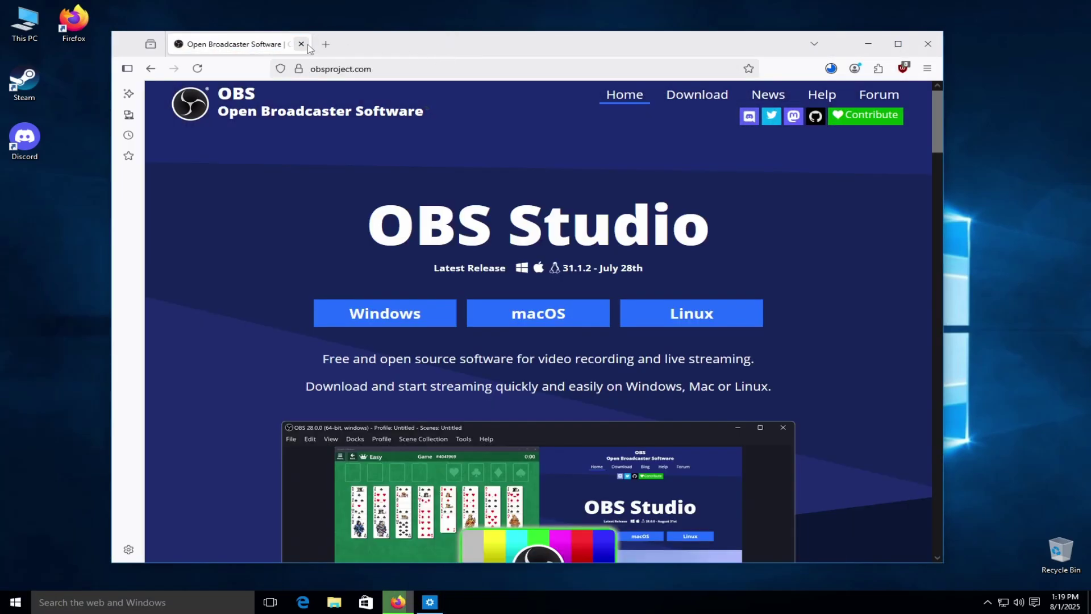
click(301, 44)
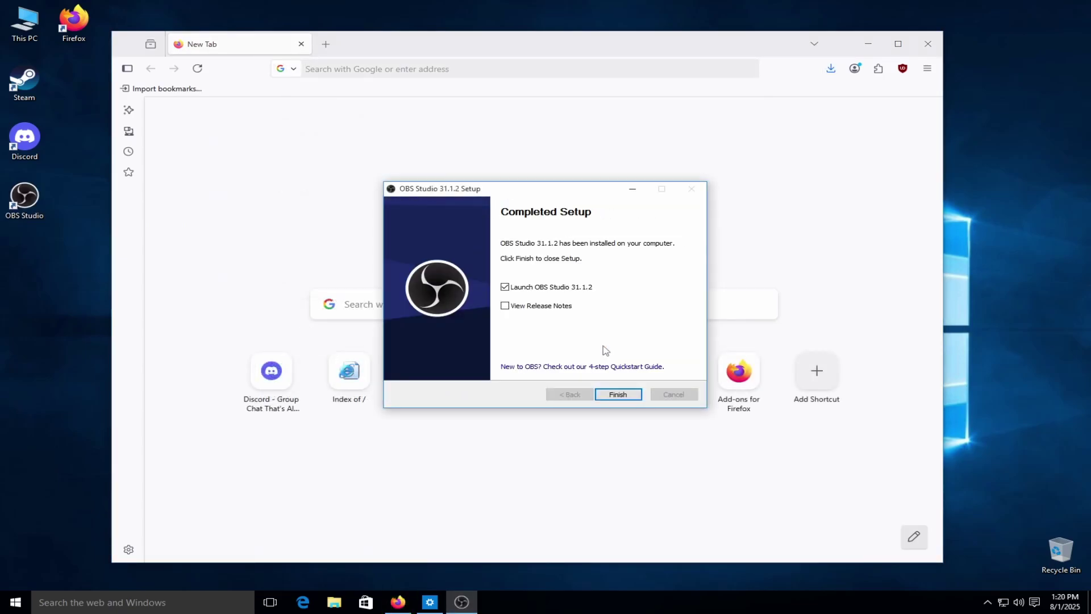
Finish the OBS Studio 31.1.2 setup, try to launch the program, and dismiss its error dialogs
click(618, 395)
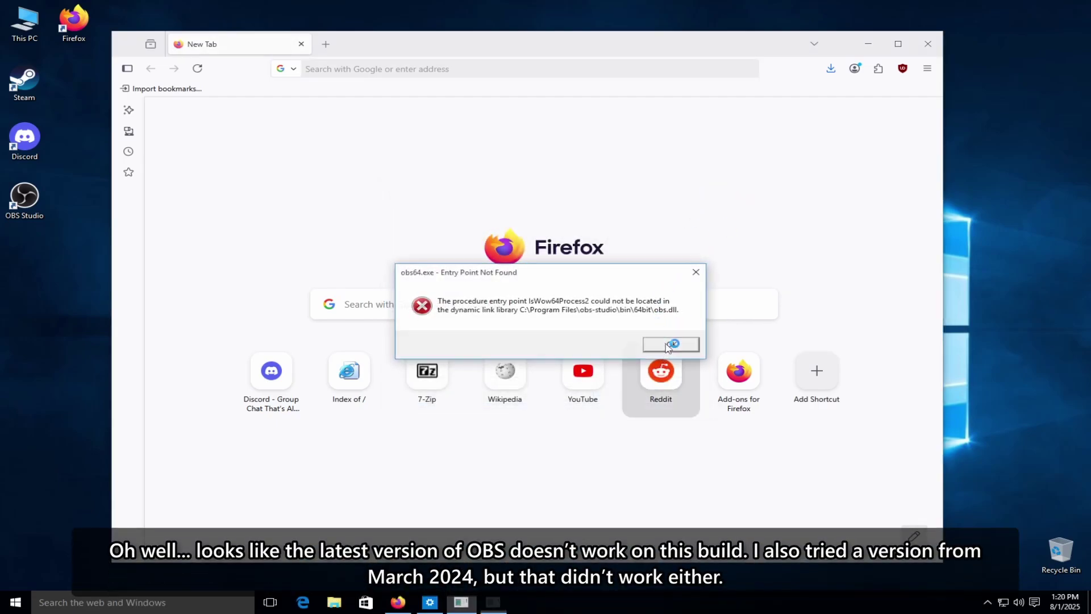
click(671, 344)
click(656, 346)
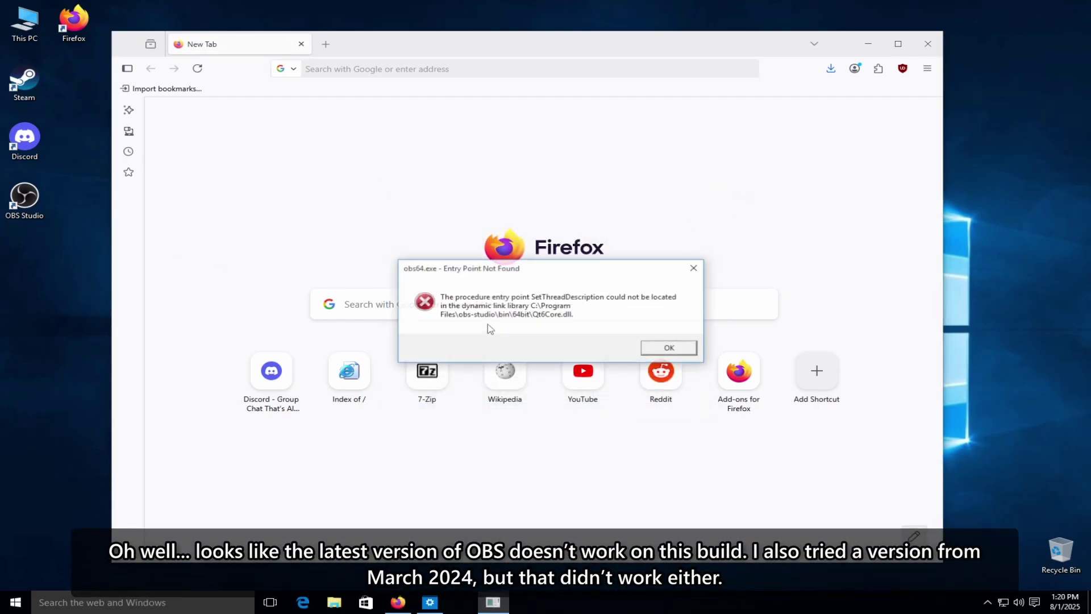
Try to launch OBS Studio once more from its desktop shortcut and dismiss the entry point errors
click(659, 347)
double_click(24, 196)
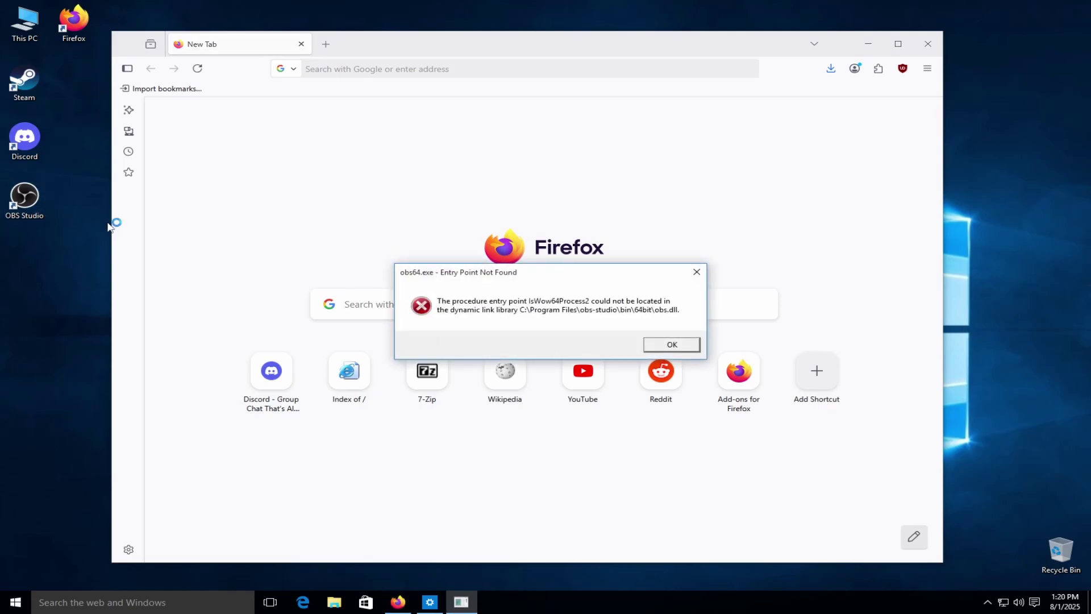
click(656, 346)
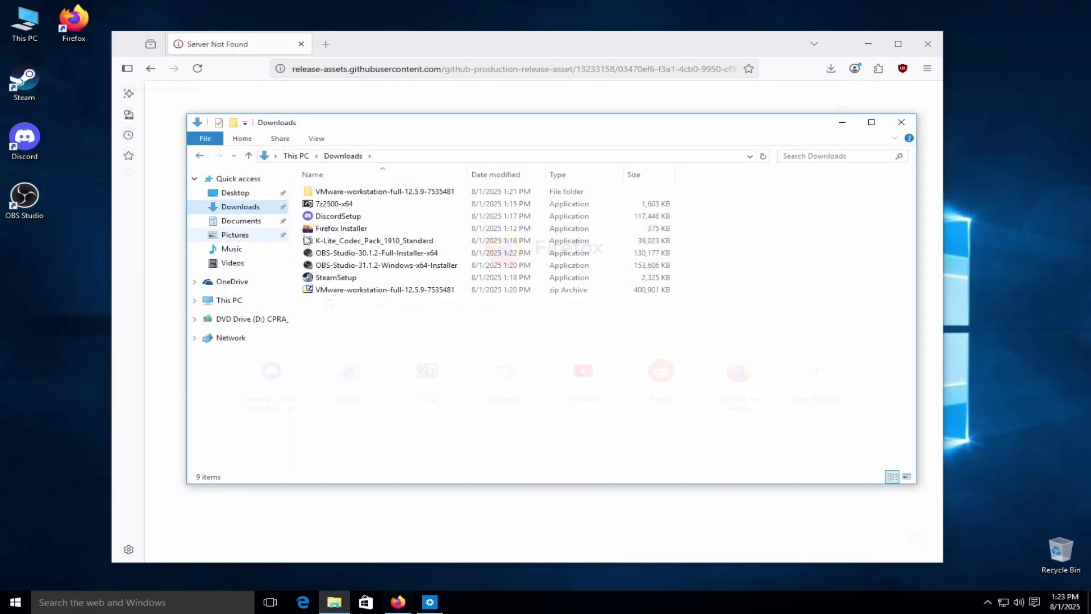
Run the VMware-workstation-full-12.5.9-7535481 installer from its extracted Downloads folder and close the Firefox and File Explorer windows
double_click(396, 196)
click(398, 194)
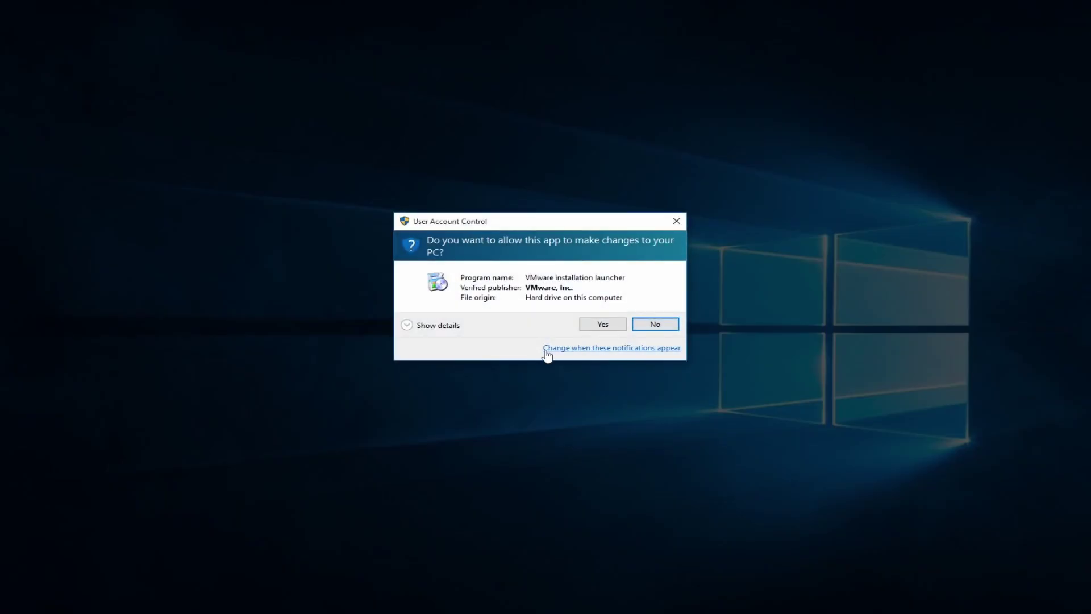
click(606, 323)
click(931, 44)
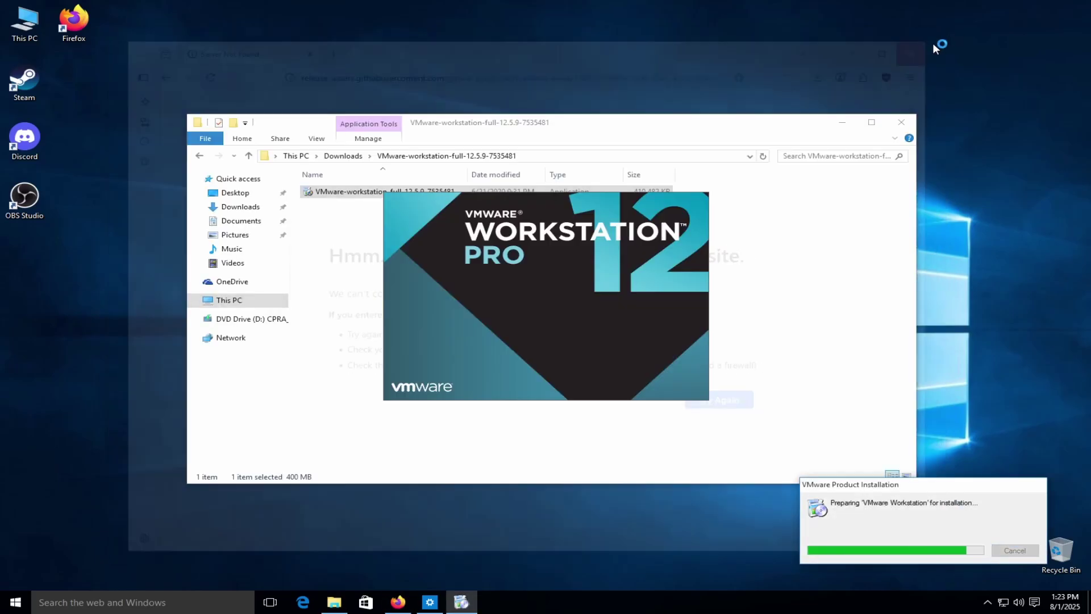
click(901, 122)
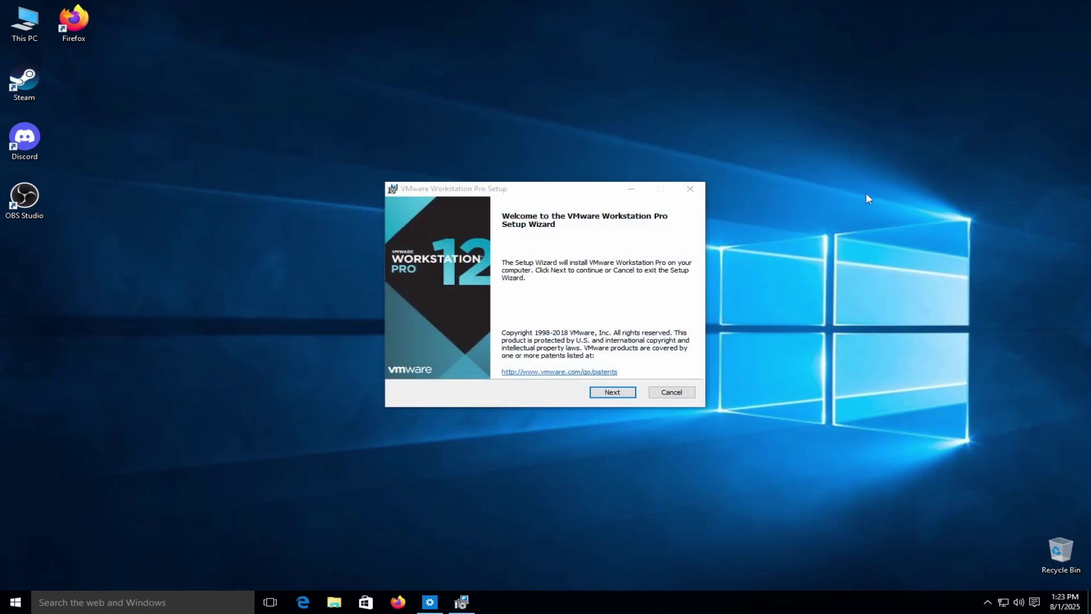
Complete the VMware Workstation Pro setup wizard pages with the default destination folder and start the installation
click(506, 368)
click(606, 395)
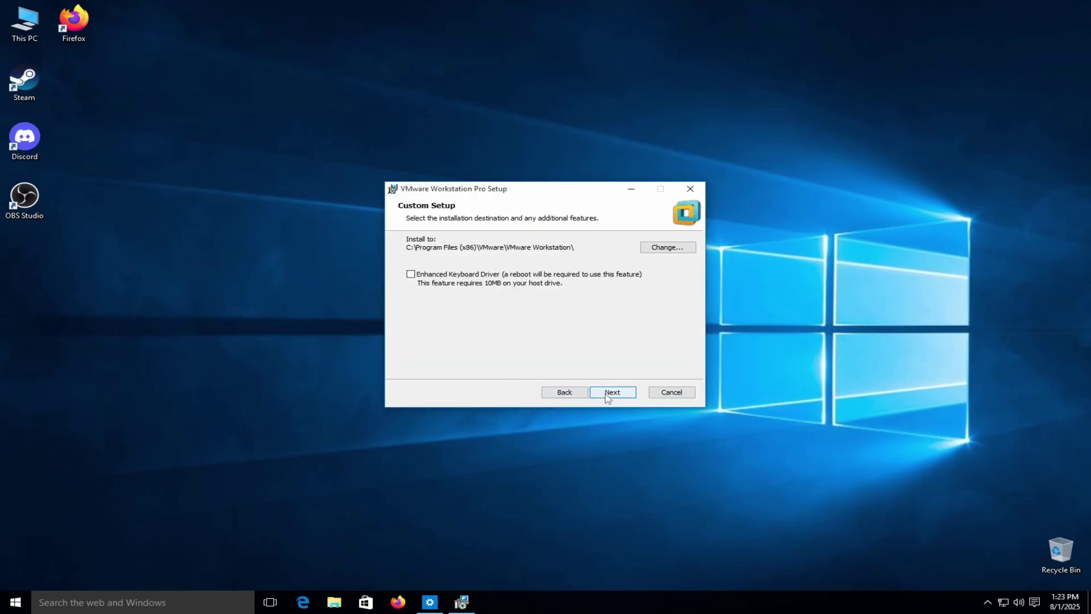
click(607, 395)
click(606, 395)
click(570, 394)
click(448, 288)
click(612, 391)
click(613, 392)
click(613, 392)
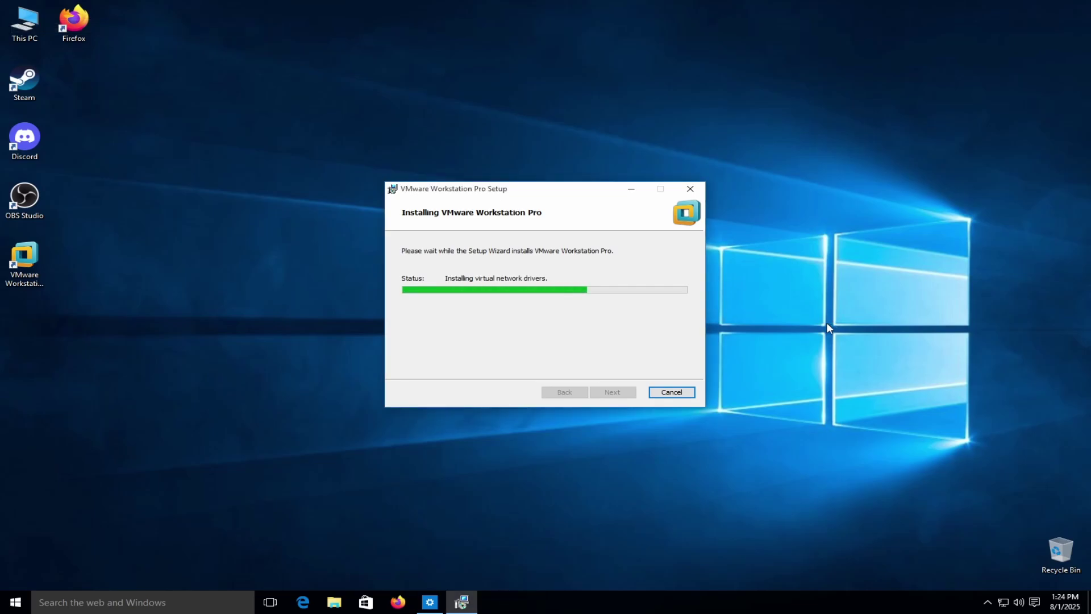
Move the OBS Studio and VMware Workstation shortcuts into the desktop's first row beside Firefox, and close the Settings window
drag(24, 196, 122, 28)
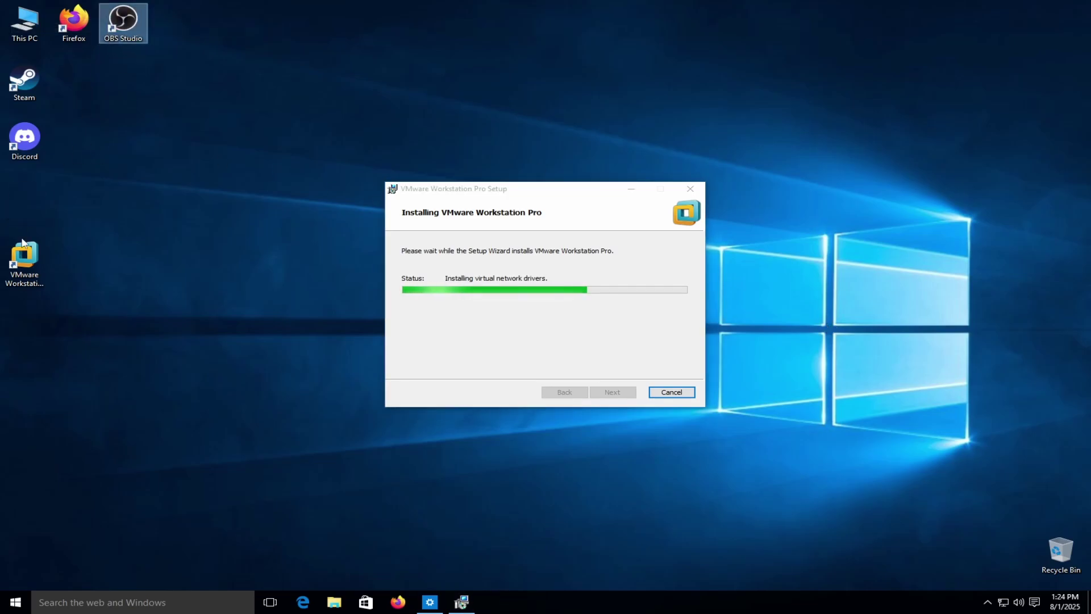
drag(20, 251, 154, 27)
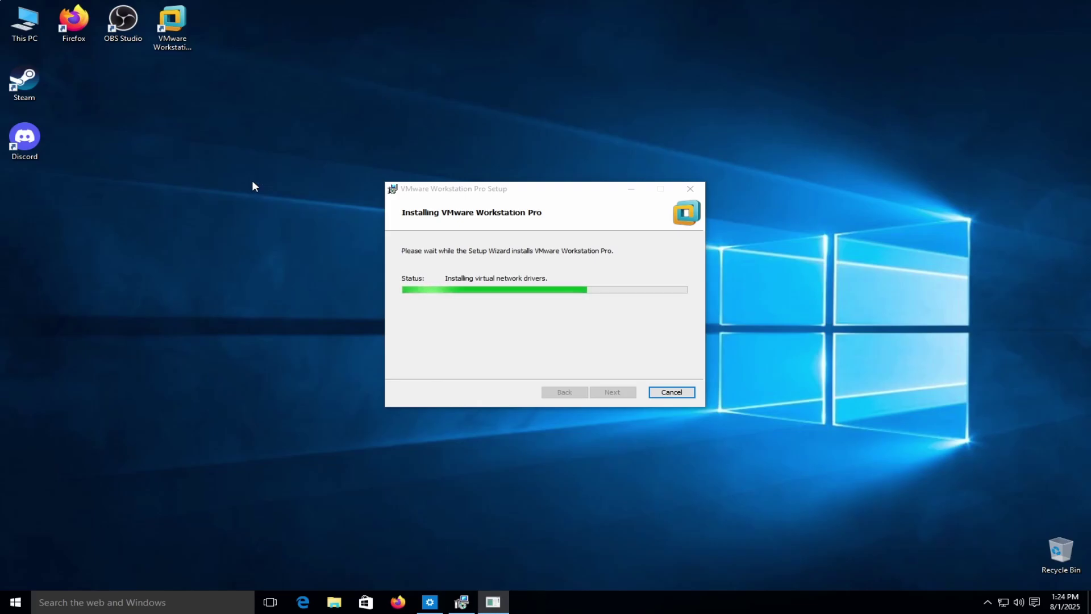
click(430, 601)
click(878, 58)
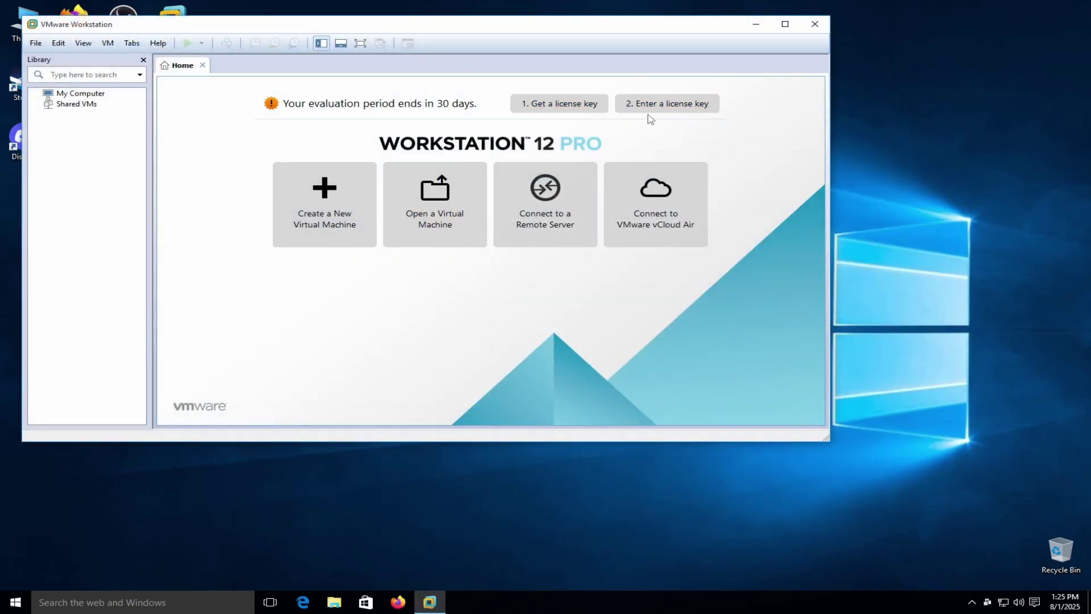
Move the VMware Workstation 12 Pro window toward the middle of the desktop to view it, and close the program
drag(491, 29, 632, 76)
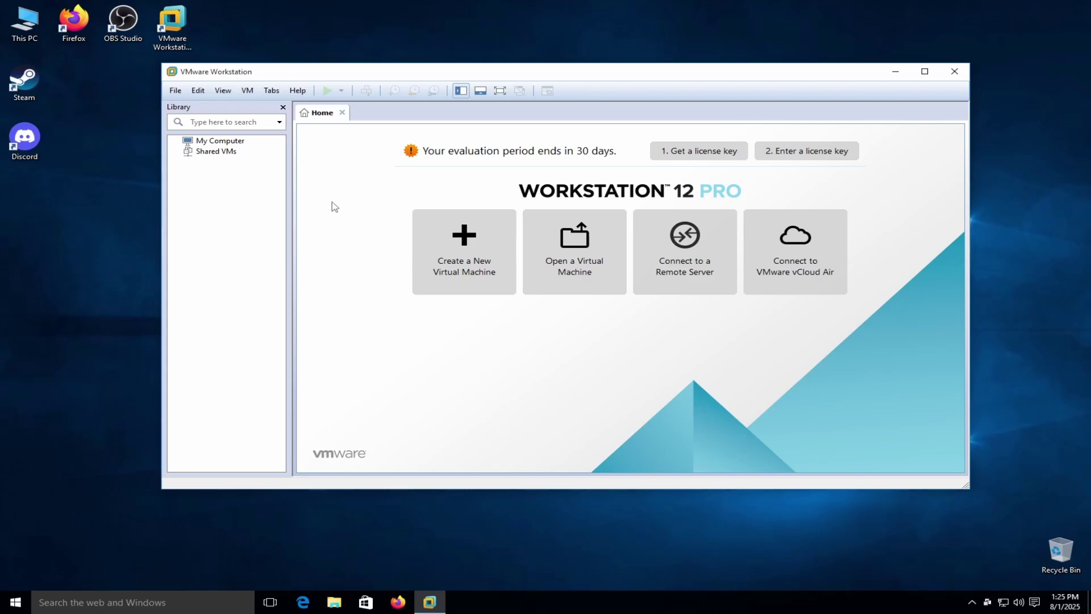
click(954, 70)
Open Phone Companion, view its Android options, dismiss the extra window, and close the app
click(16, 602)
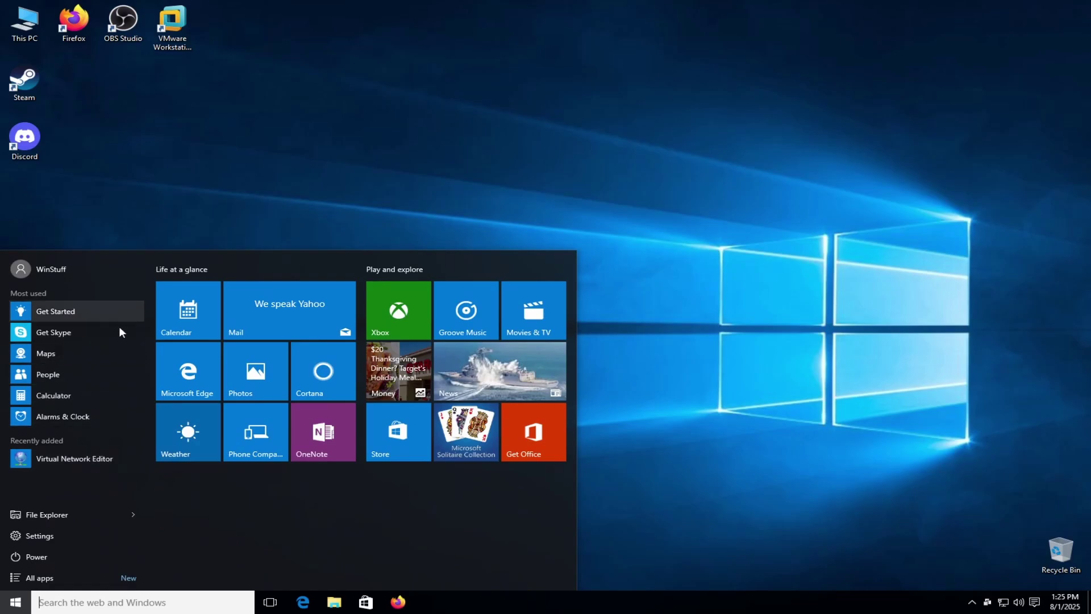
click(279, 424)
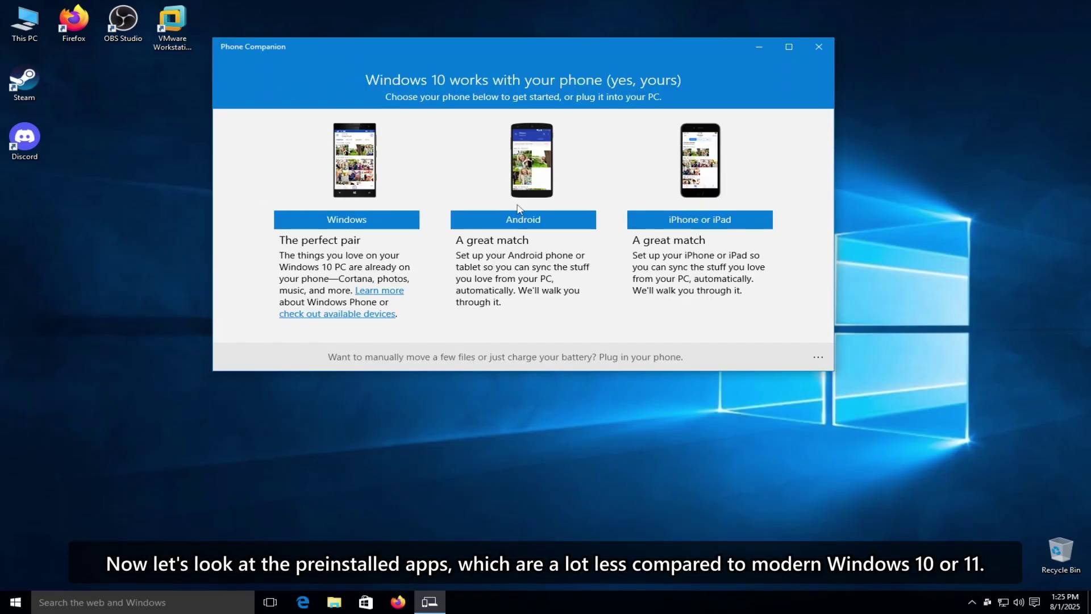
click(517, 219)
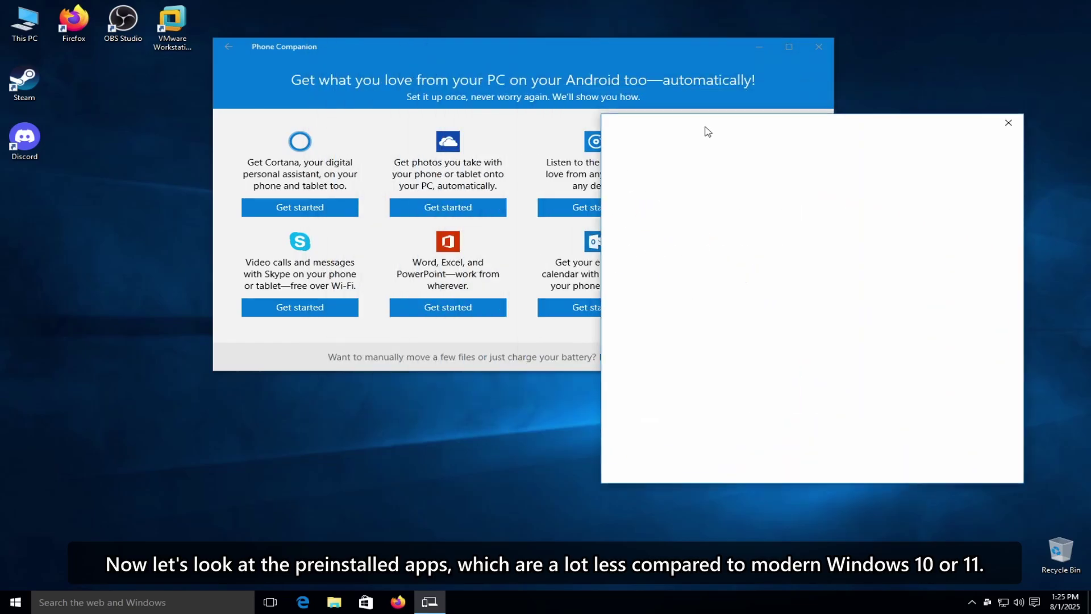
drag(705, 127, 663, 202)
click(966, 198)
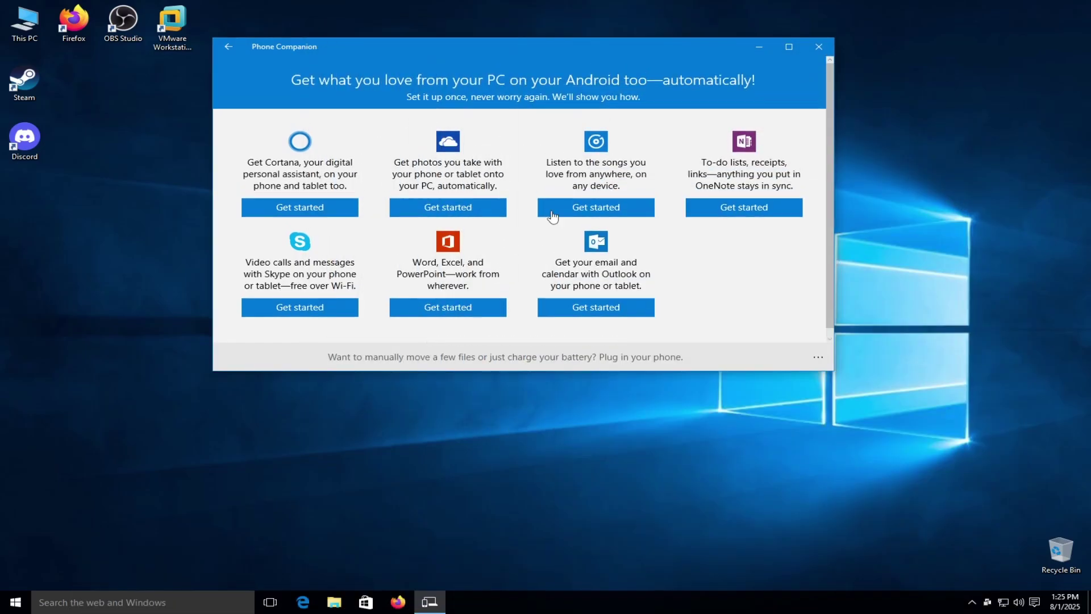
click(819, 47)
Open 3D Builder from the full app list and load the model with four coloured tiles from its library
click(16, 602)
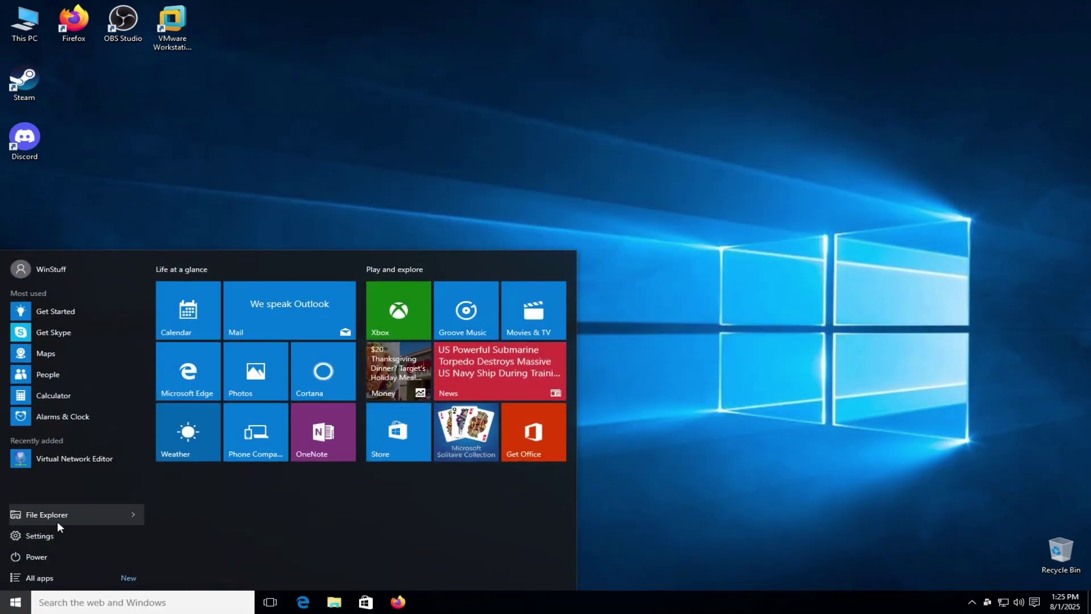
click(50, 578)
click(51, 396)
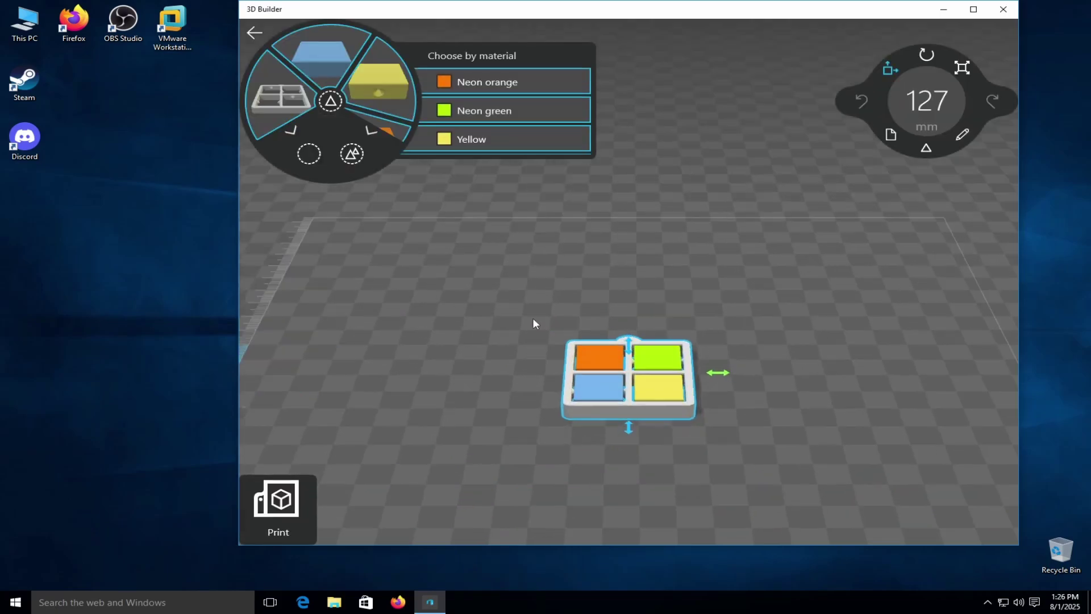
scroll(533, 318, up, 5)
drag(533, 318, 630, 342)
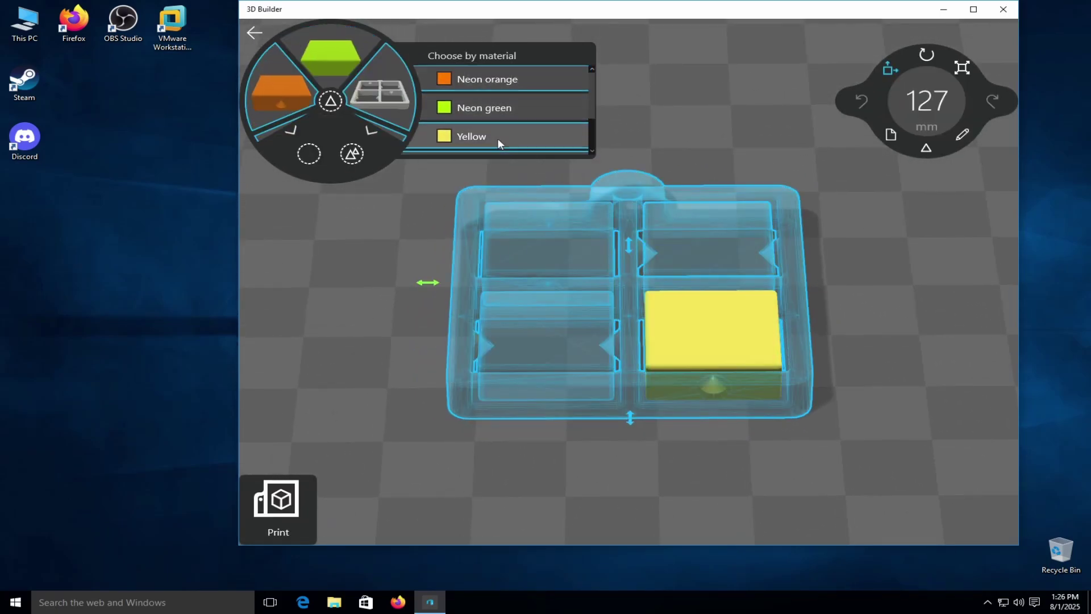
Try selecting the model's parts by the Yellow material and switch between the scale and move modes
scroll(497, 139, down, 1)
scroll(497, 139, up, 1)
click(513, 142)
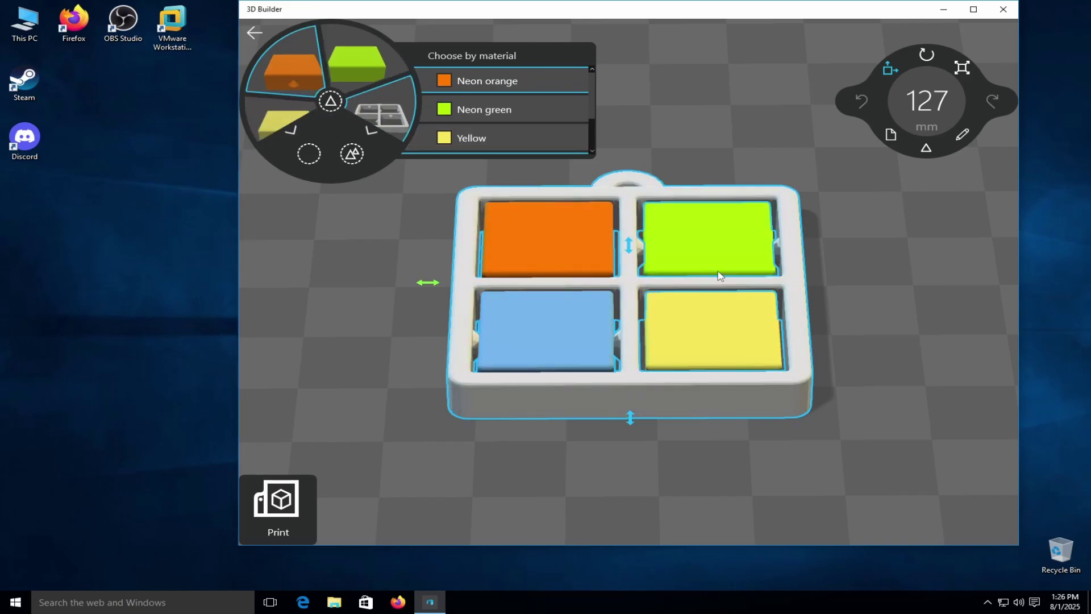
click(961, 67)
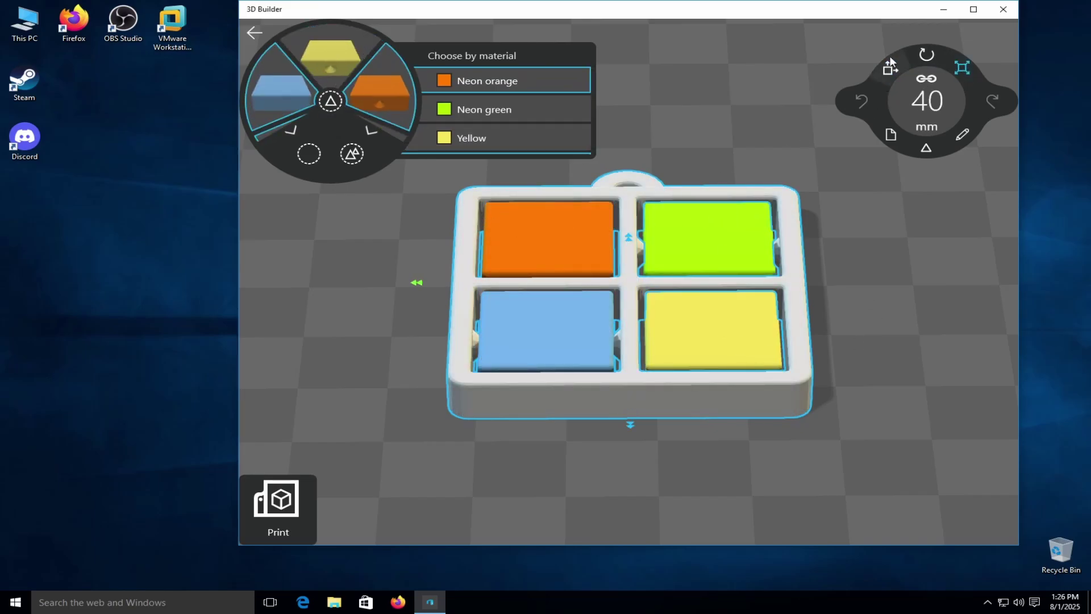
click(890, 68)
Undo the last model change, duplicate the selected orange and blue tiles, shift the copies, and close 3D Builder
drag(824, 233, 387, 320)
click(479, 367)
key(ctrl+z)
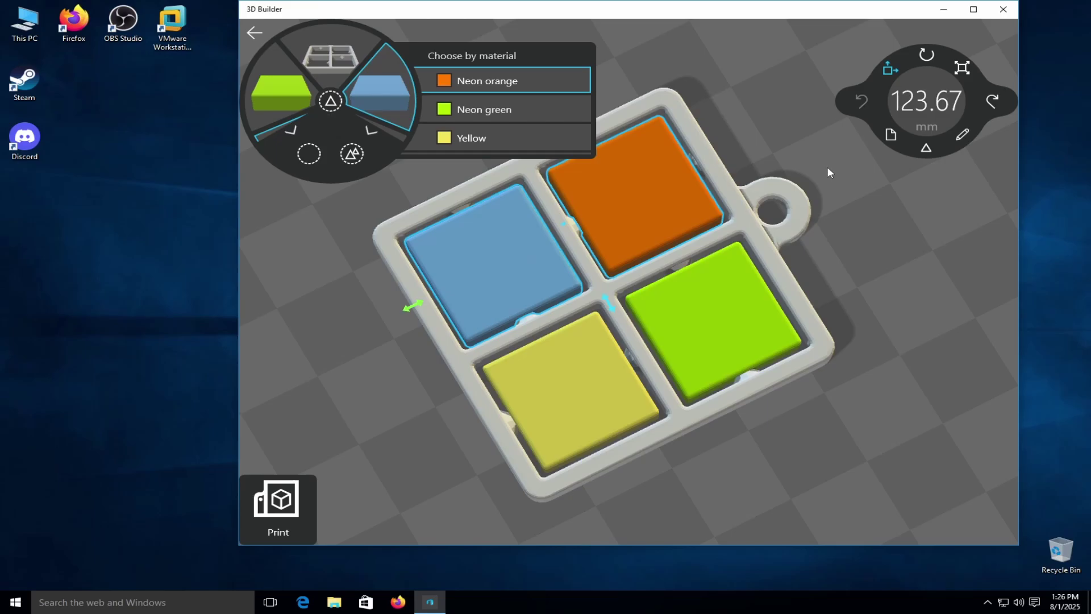
click(926, 148)
click(871, 53)
drag(597, 180, 877, 184)
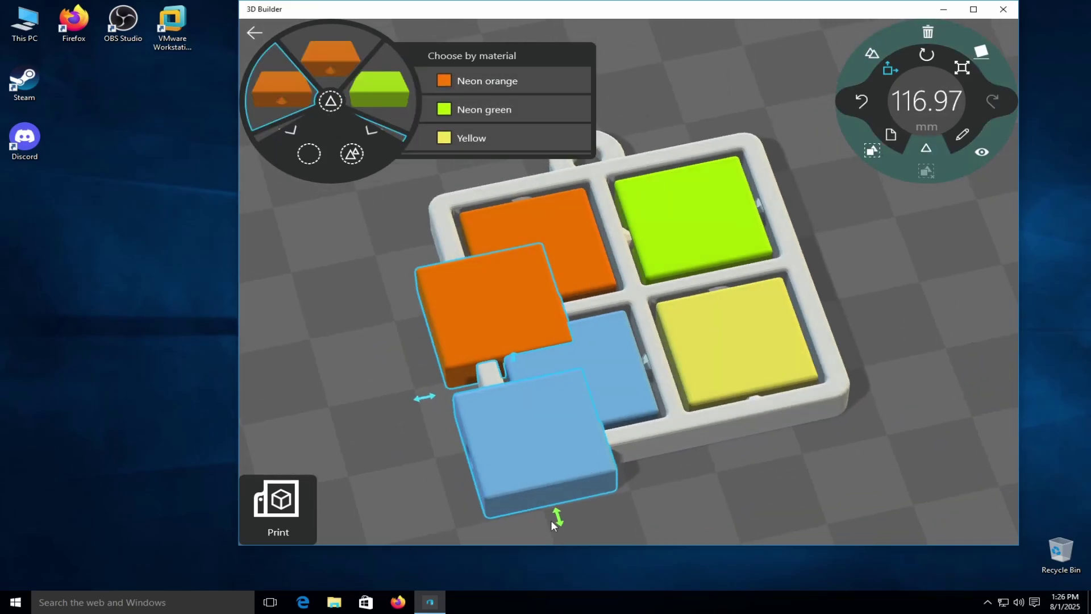
drag(554, 525, 442, 373)
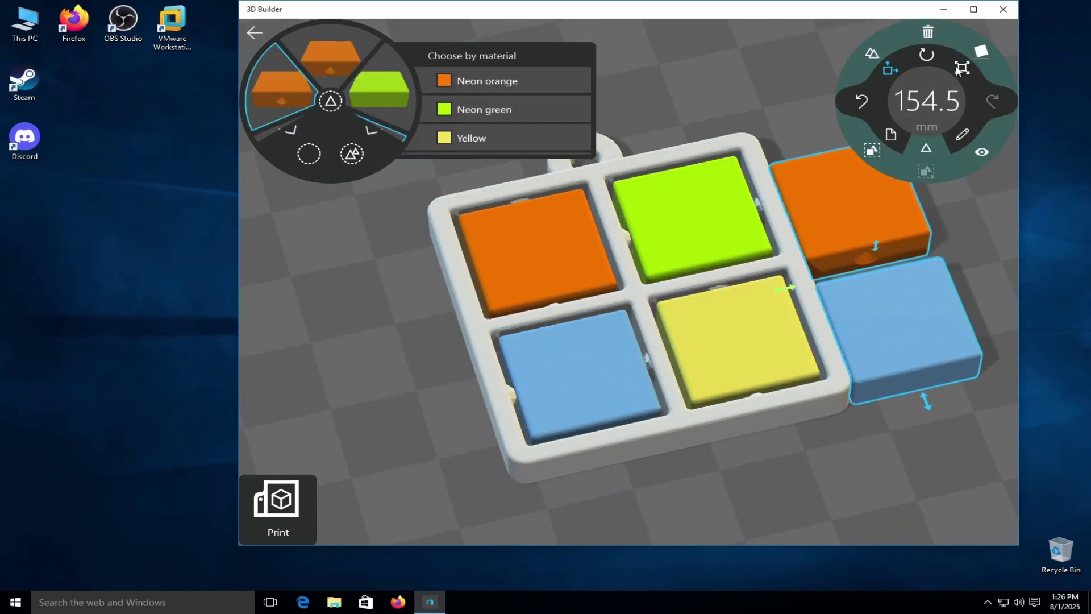
click(1002, 9)
Open Weather from the full app list and try to set New York, United States as the default location
click(15, 601)
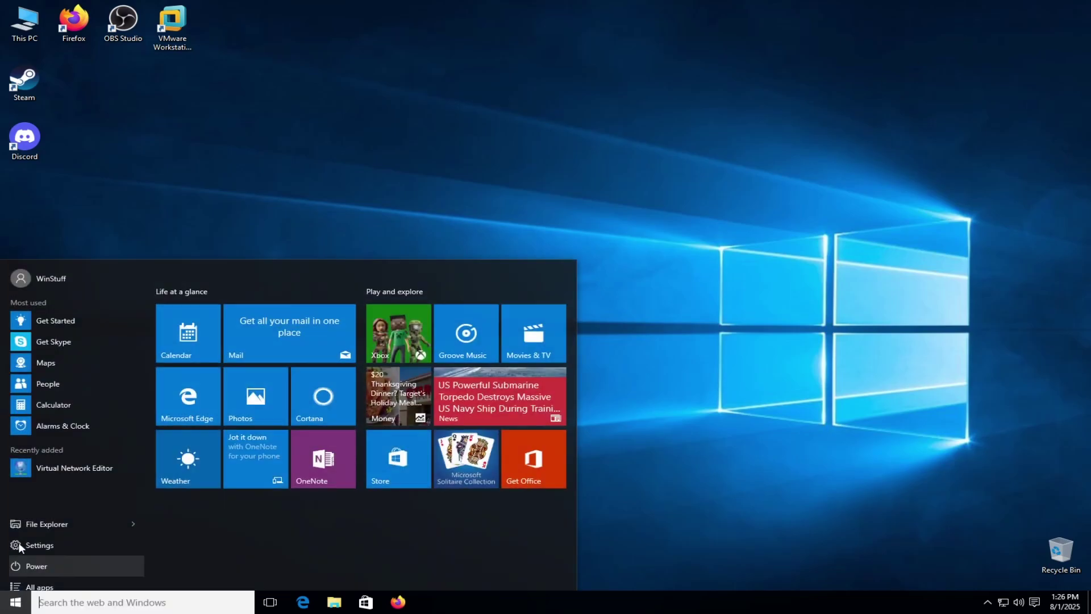
click(39, 586)
scroll(71, 444, down, 10)
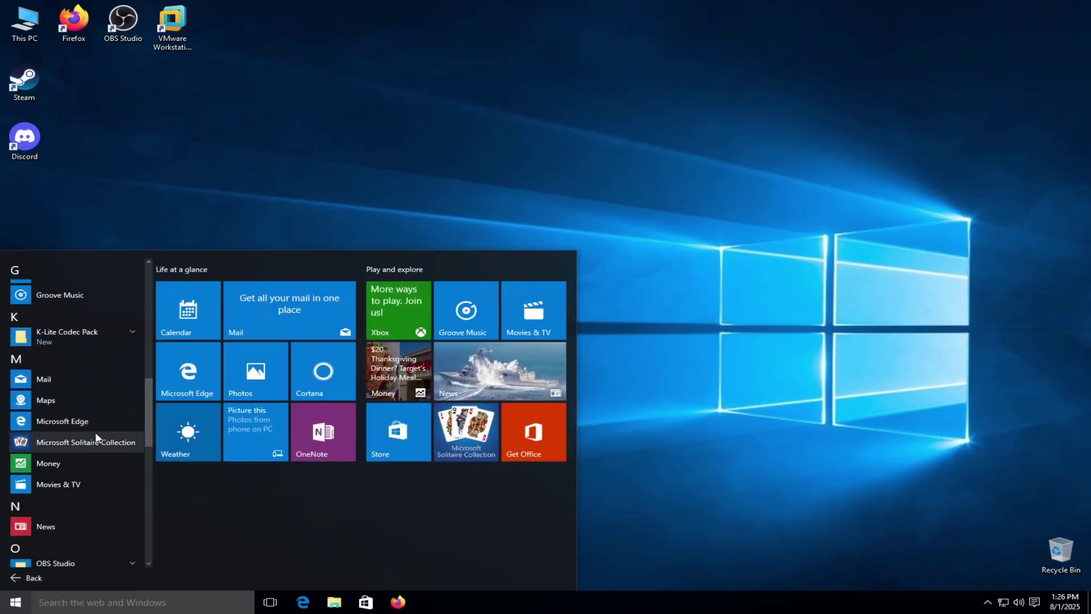
scroll(96, 438, down, 6)
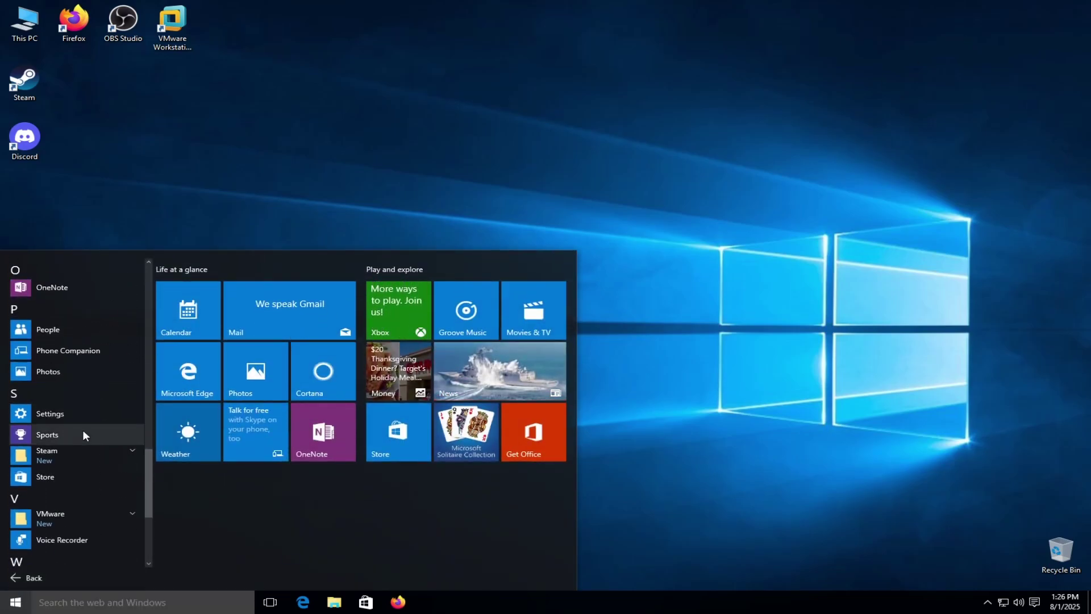
scroll(84, 404, down, 4)
click(77, 391)
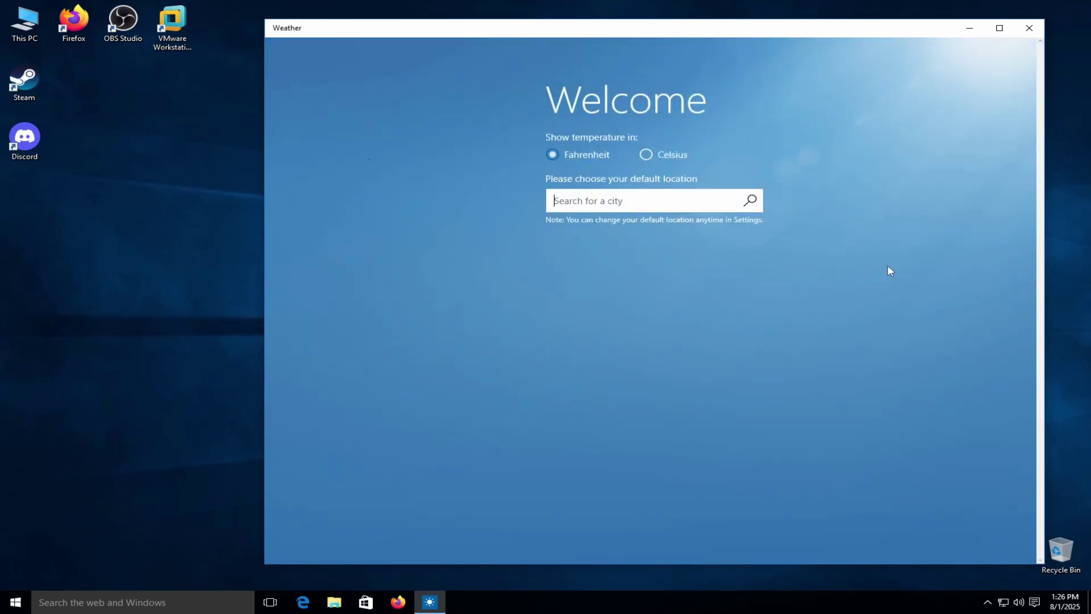
text(new york)
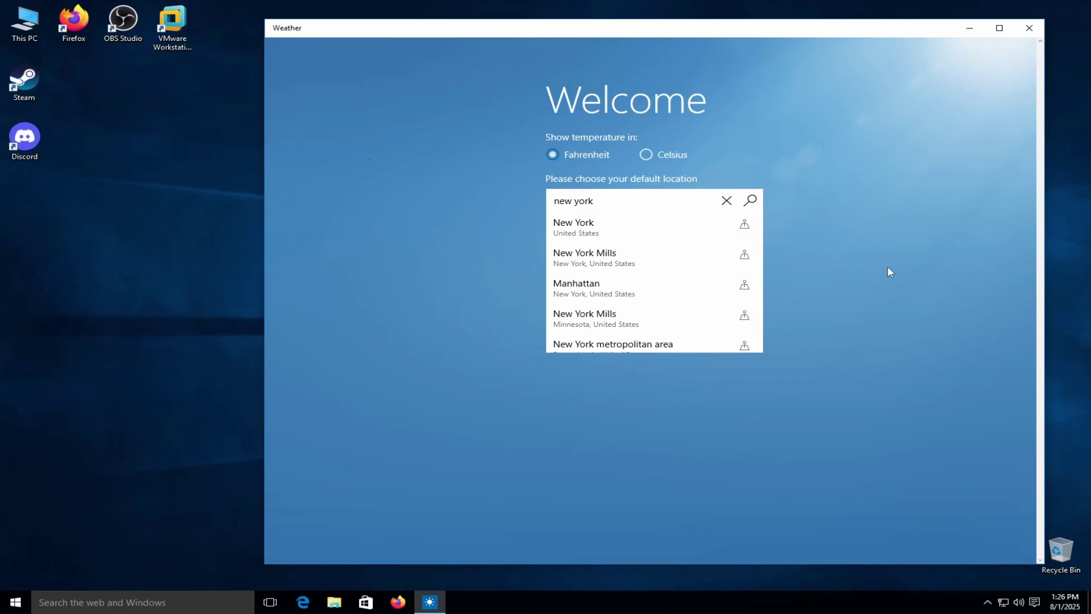
click(661, 227)
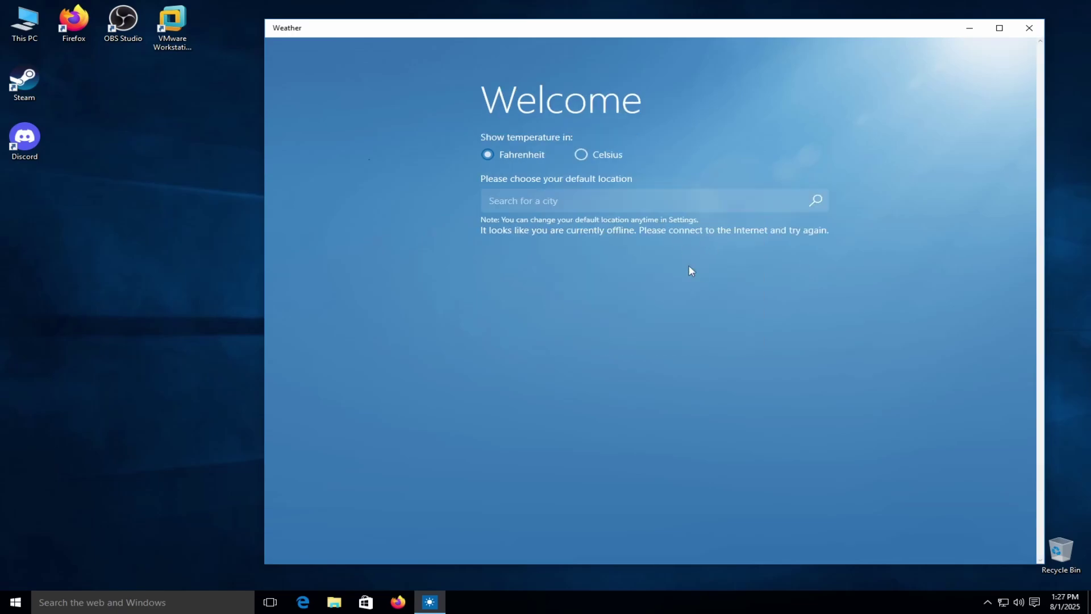
Retry the Weather default location with New York and close the app
mouse_move(916, 33)
mouse_down()
mouse_move(838, 20)
mouse_move(904, 43)
mouse_up()
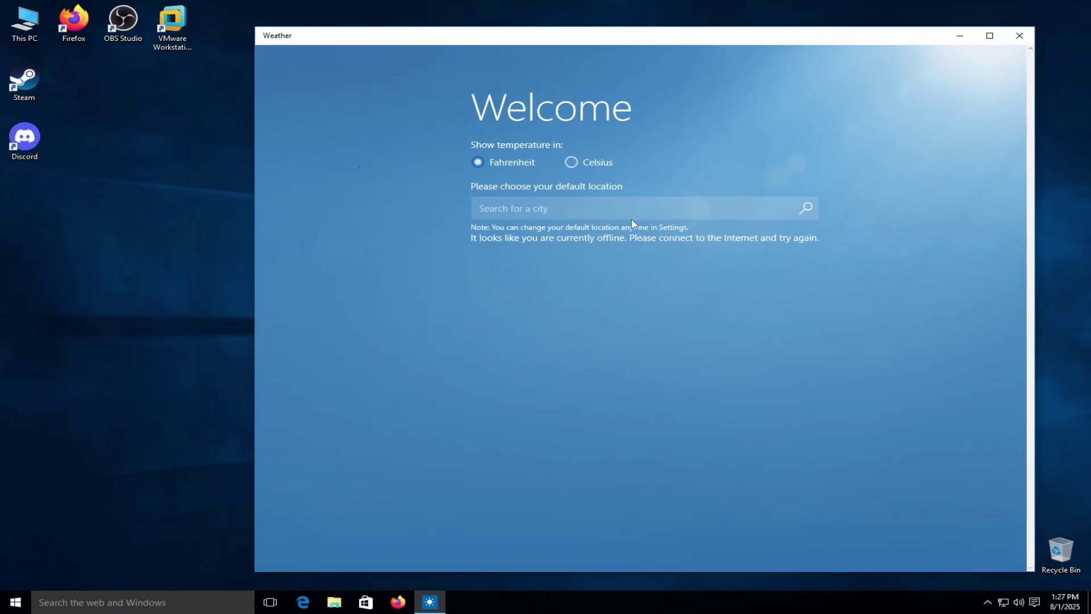
click(631, 212)
text(new york)
click(762, 238)
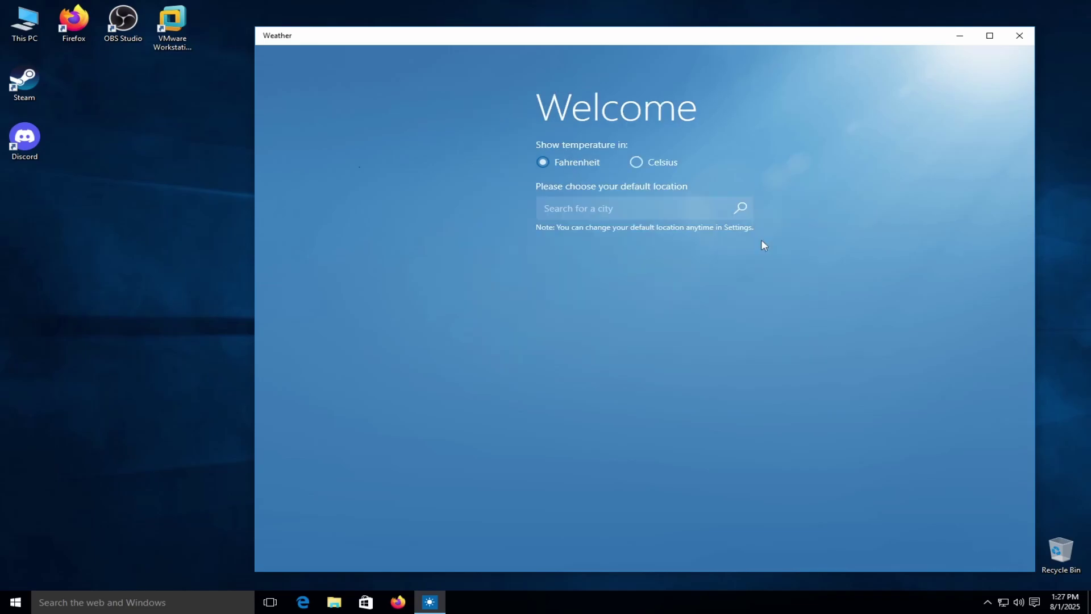
click(1019, 35)
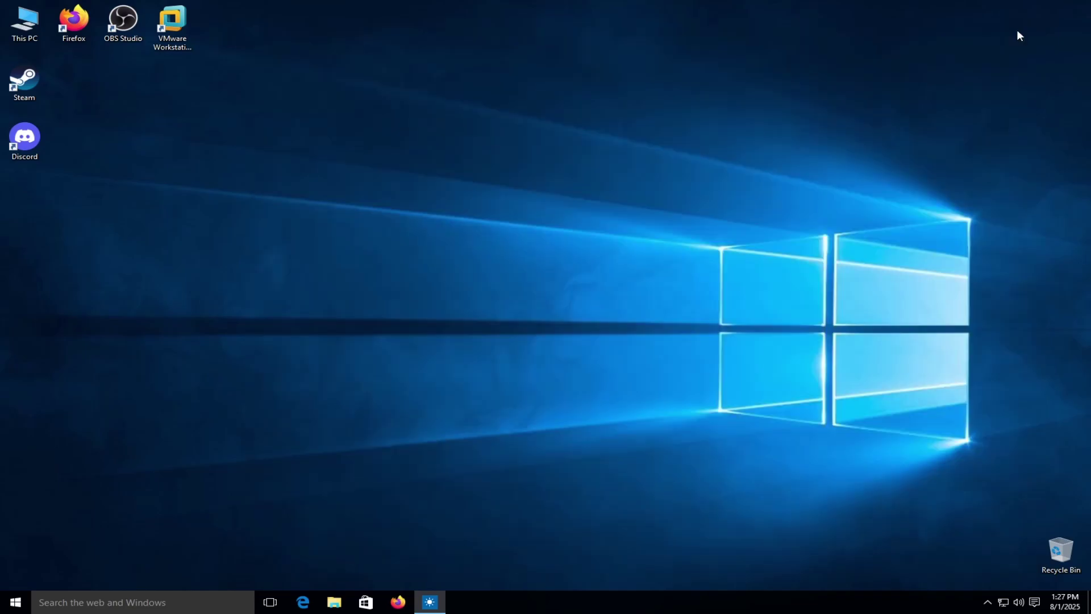
Turn on Tablet mode from the Action Center and browse the full app list on the Start screen
click(1034, 602)
click(1056, 536)
click(882, 532)
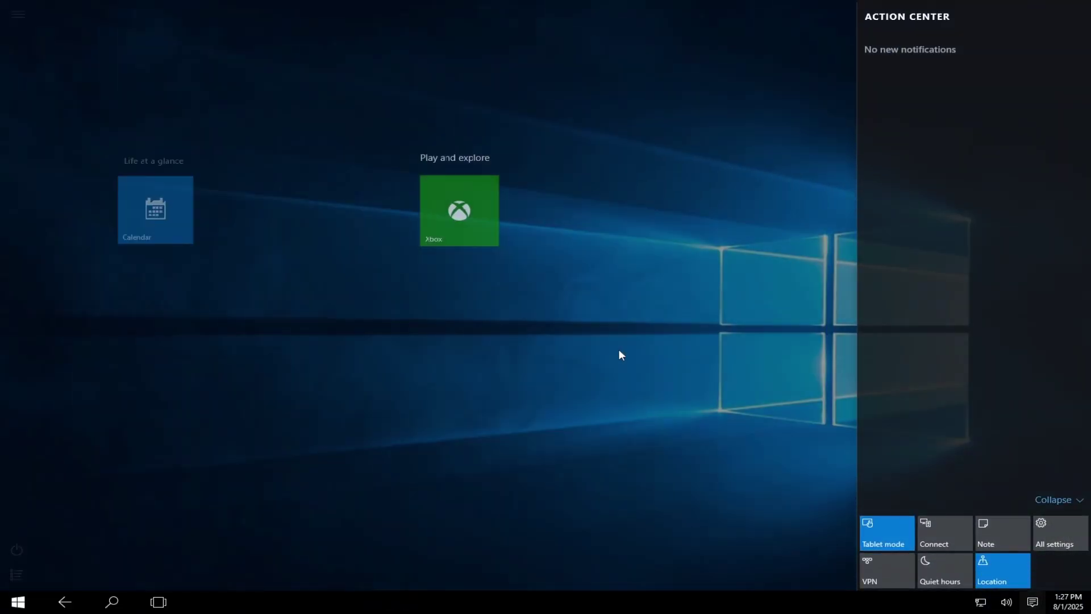
click(18, 574)
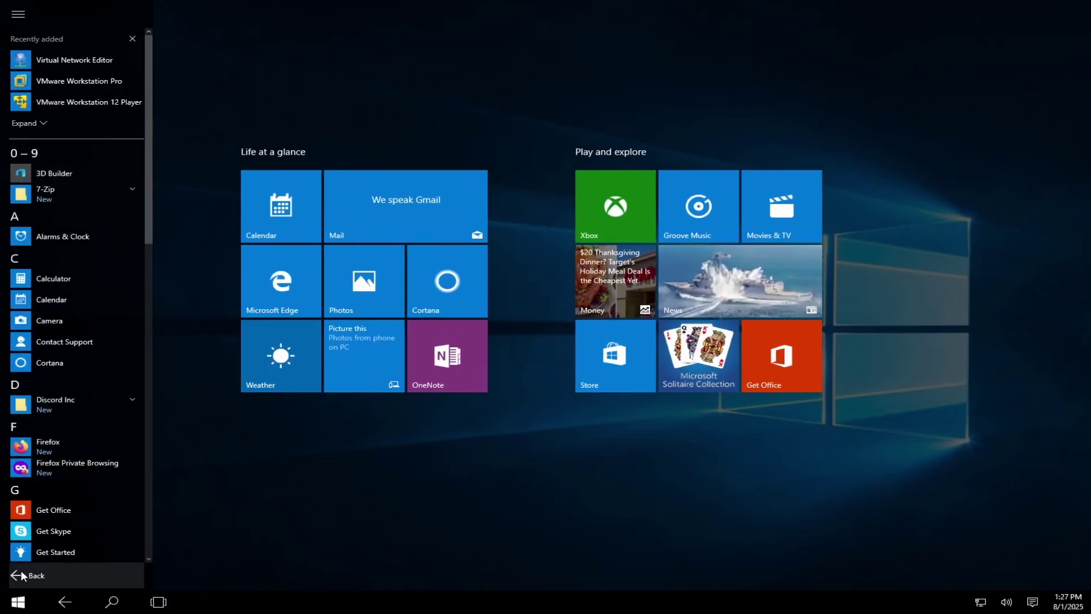
scroll(83, 100, down, 2)
click(192, 67)
Open Mail, proceed past its welcome screen to the Accounts page, and return to the Start screen
click(246, 227)
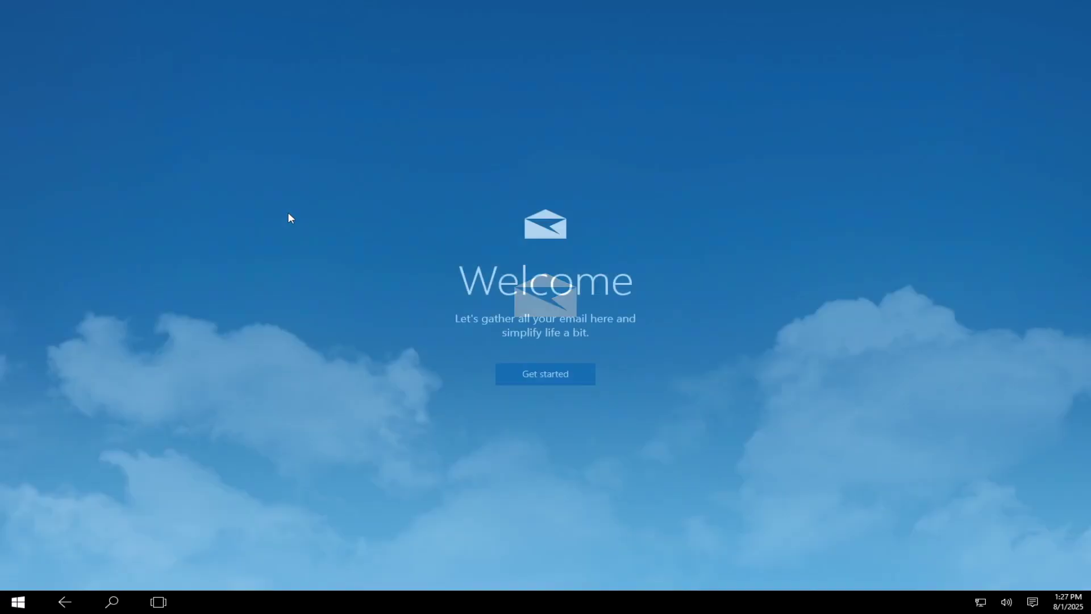
click(574, 374)
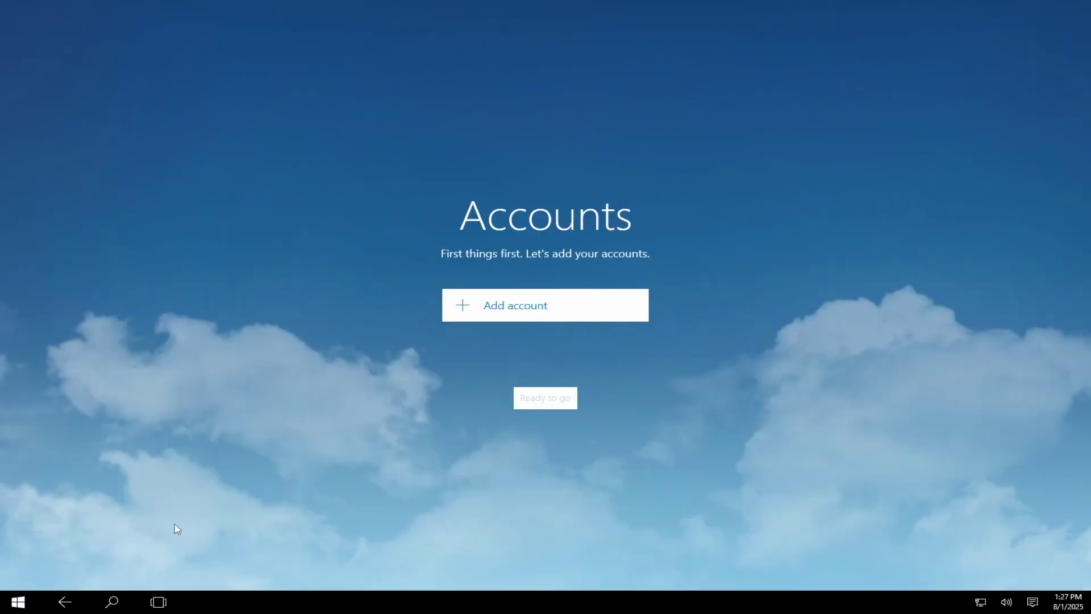
click(65, 602)
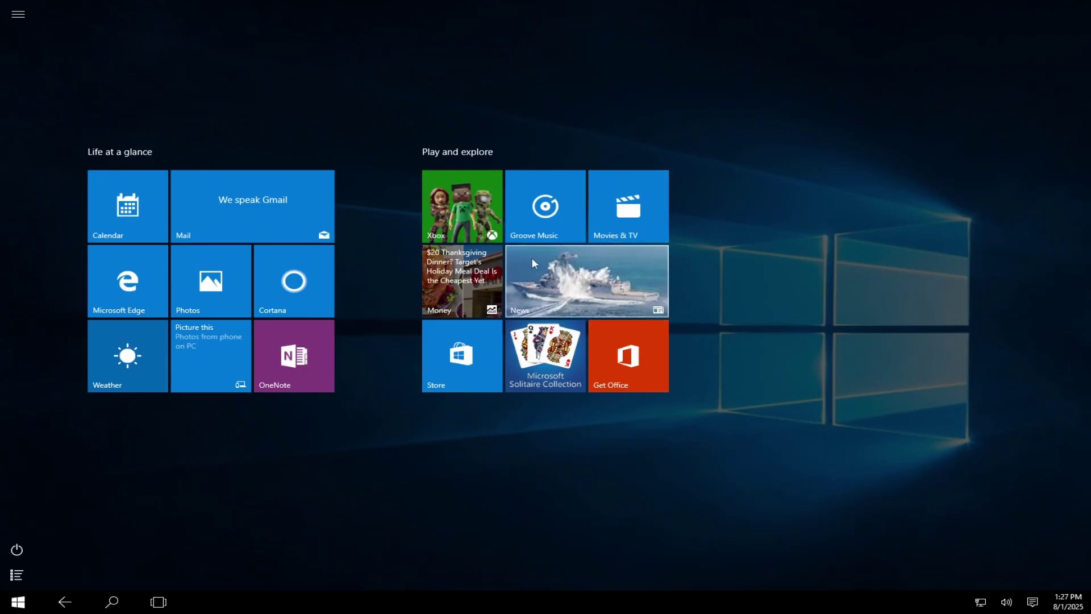
Open the News app and continue with the United States (English) edition
click(591, 275)
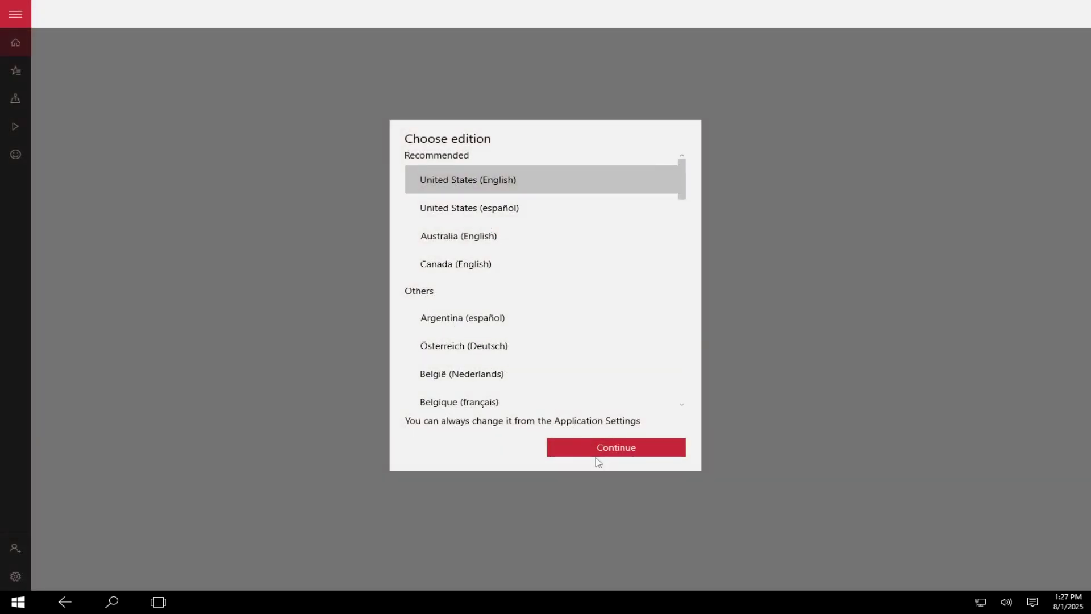
click(608, 450)
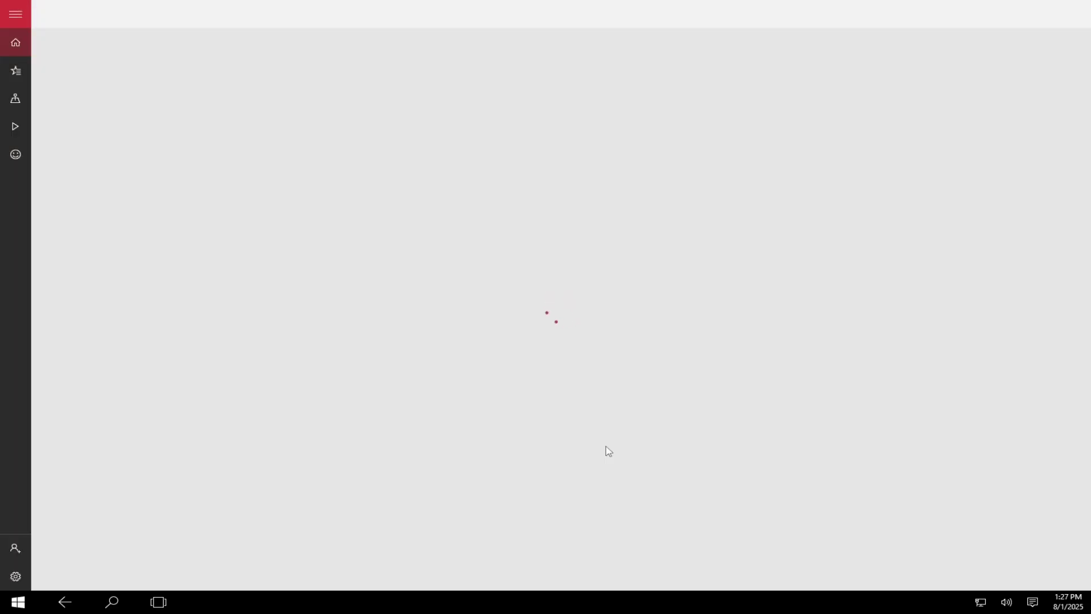